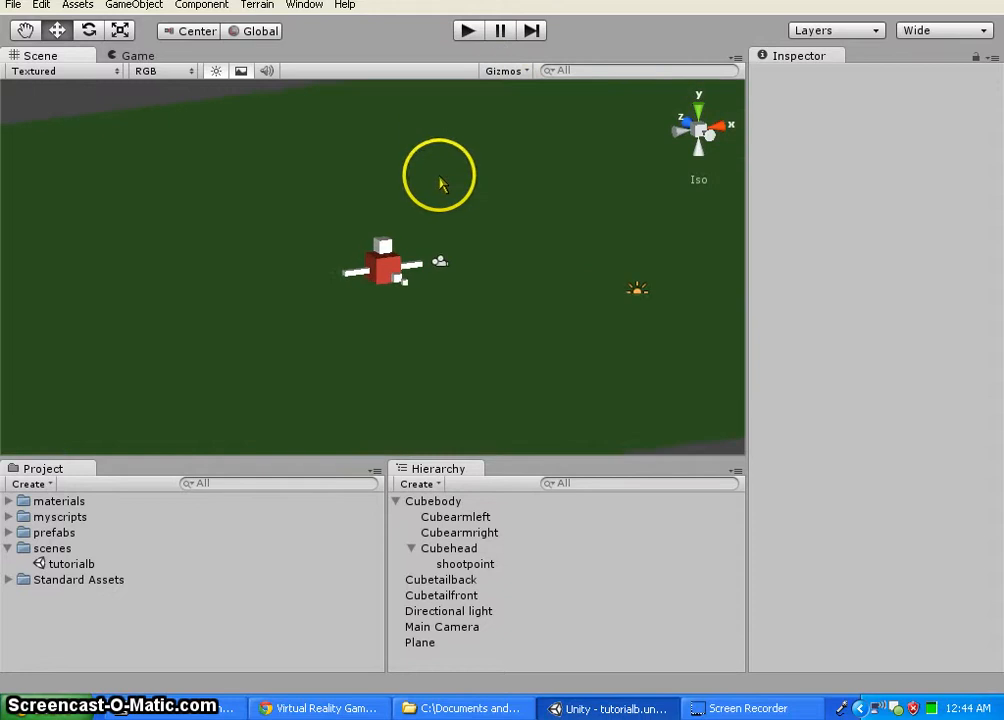
# Run the game in play mode and test firing balls from the character while turning it.
pyautogui.scroll(2, 437, 322)
pyautogui.scroll(-1, 417, 282)
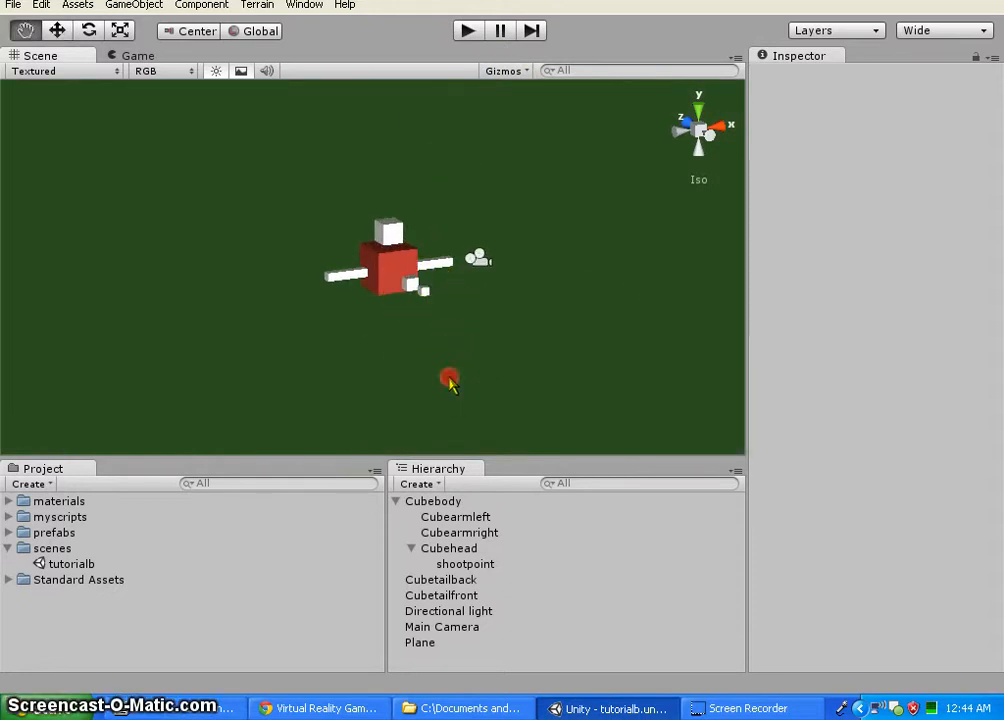
pyautogui.moveTo(448, 381); pyautogui.dragTo(403, 385, button='middle')
pyautogui.click(468, 31)
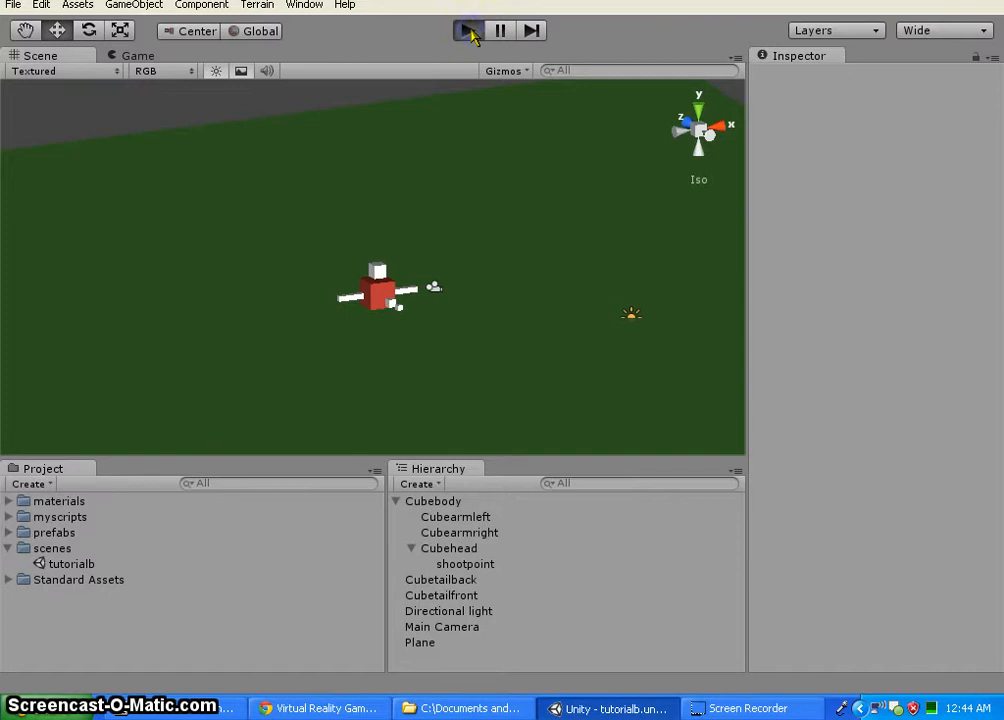
pyautogui.click(505, 210)
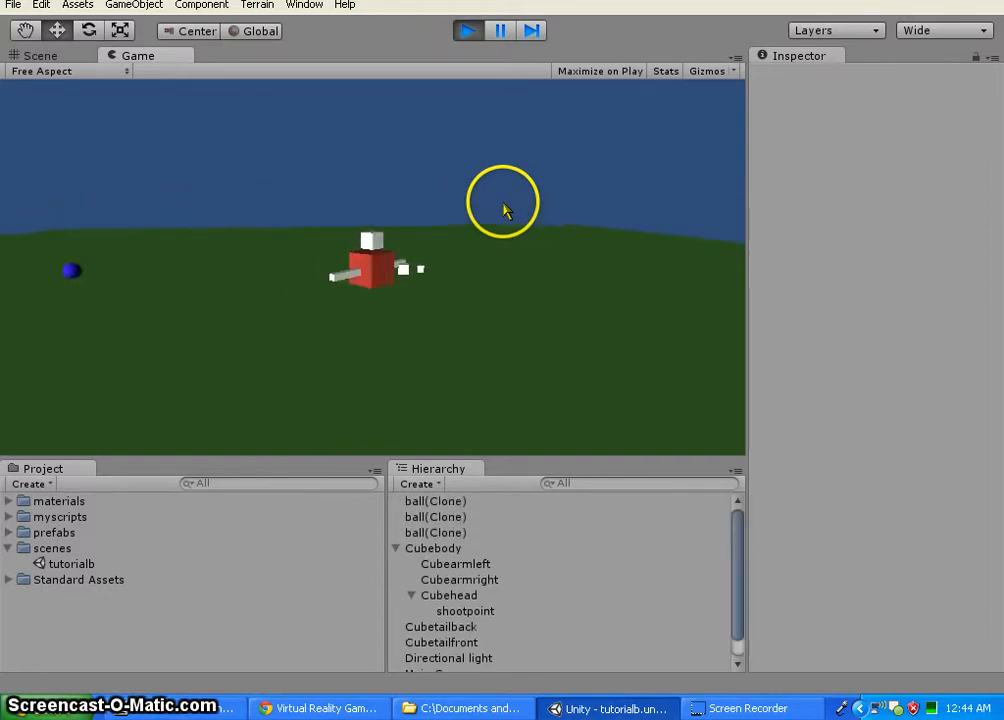
pyautogui.press('Right')
pyautogui.press('space')
pyautogui.press('space')
pyautogui.press('space')
pyautogui.press('space')
pyautogui.press('space')
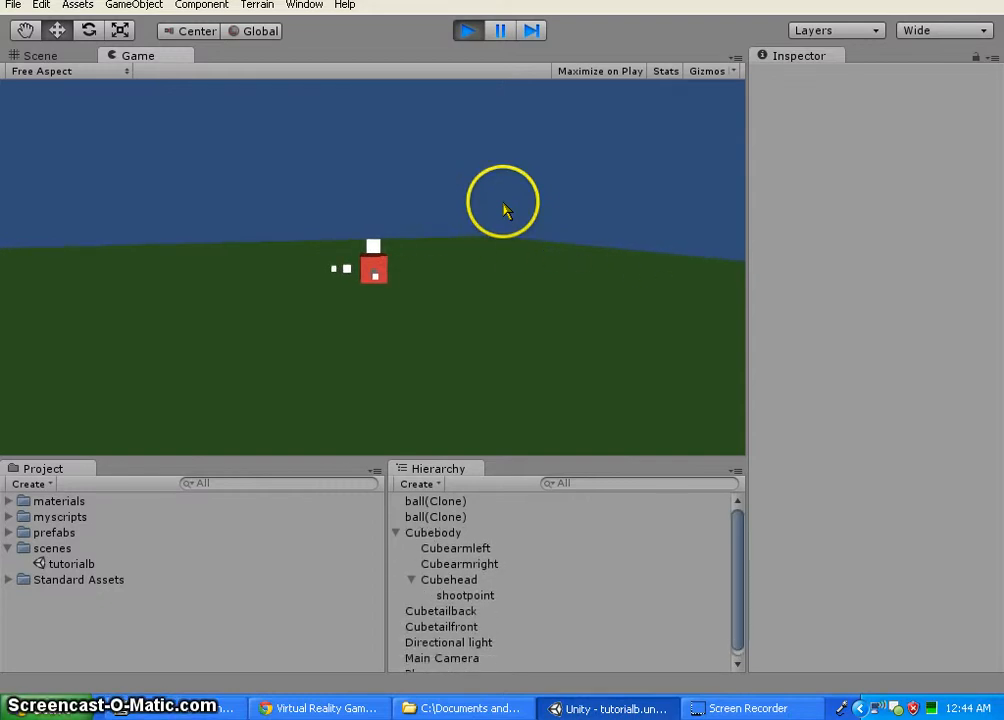
# Test moving the character forward and turning it both ways across the plane, and stop play mode.
pyautogui.press('Right')
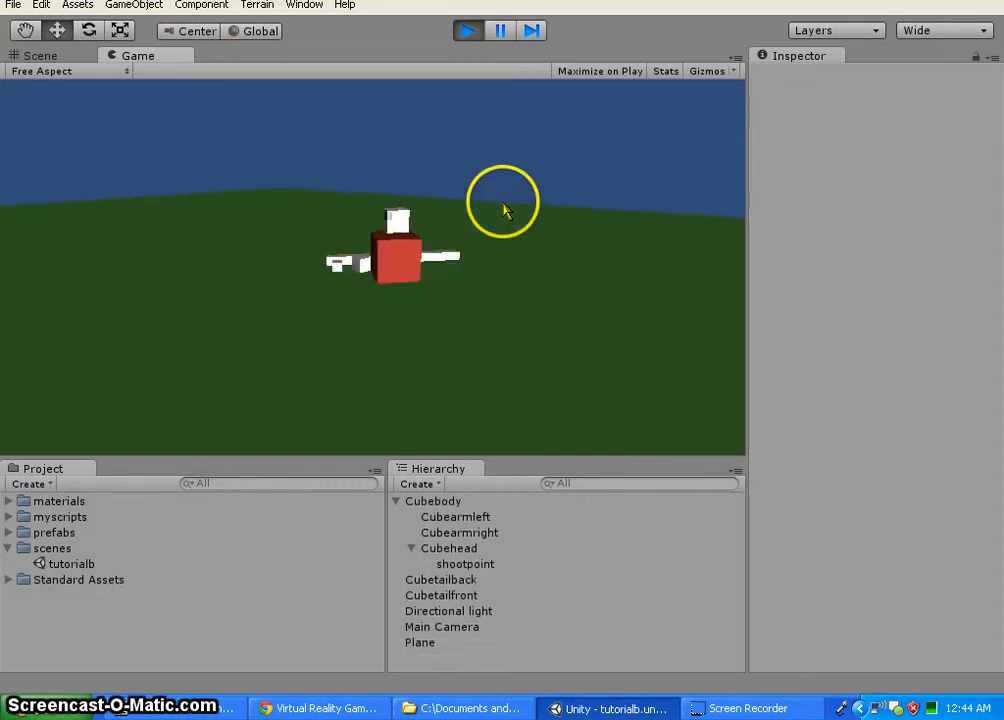
pyautogui.press('Up')
pyautogui.press('Left')
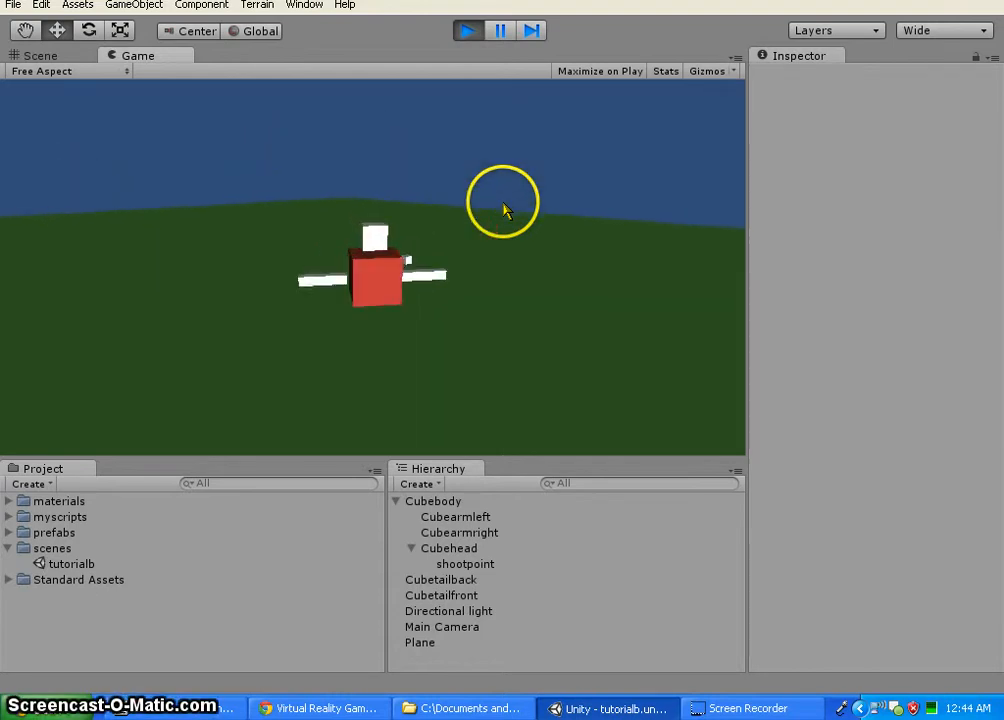
pyautogui.press('Up')
pyautogui.press('Right')
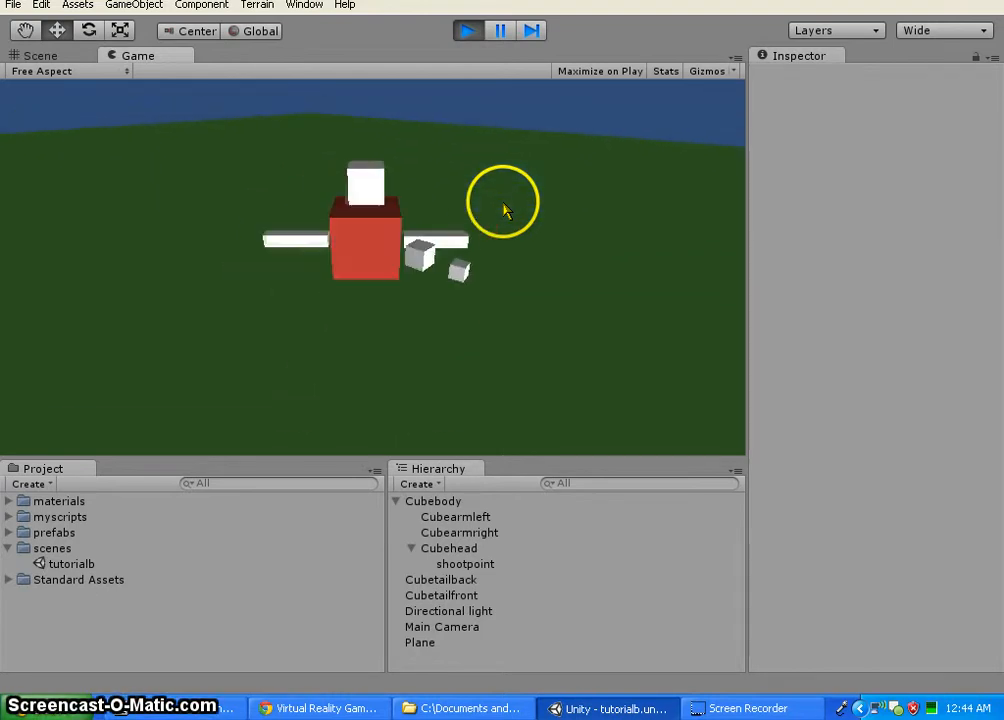
pyautogui.press('Up')
pyautogui.press('Left')
pyautogui.press('Up')
pyautogui.press('Left')
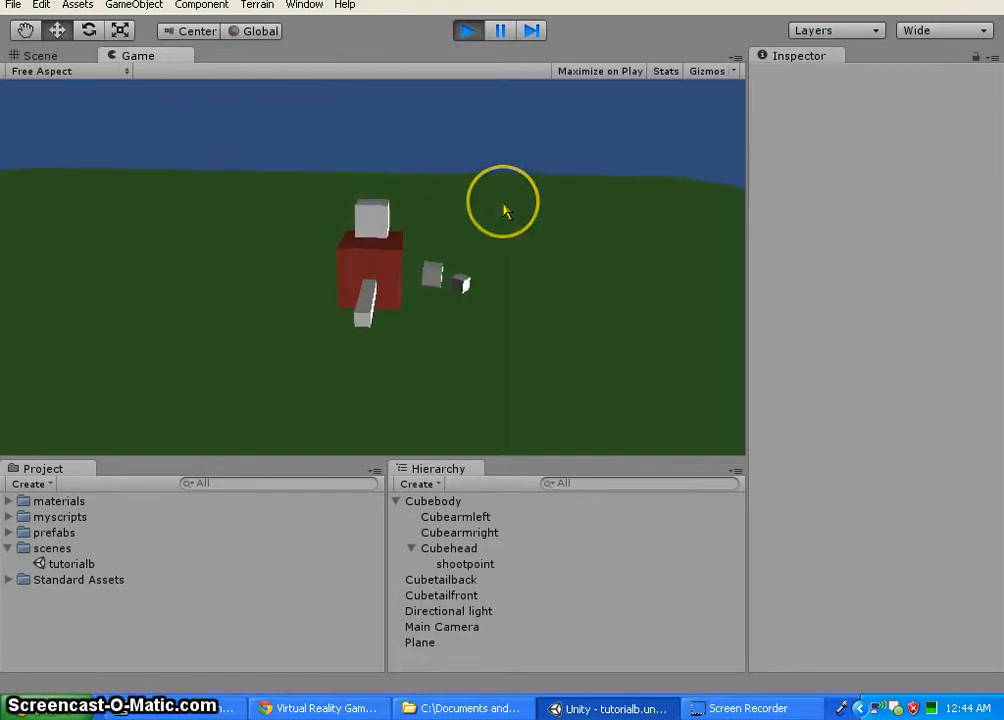
pyautogui.press('Up')
pyautogui.press('Left')
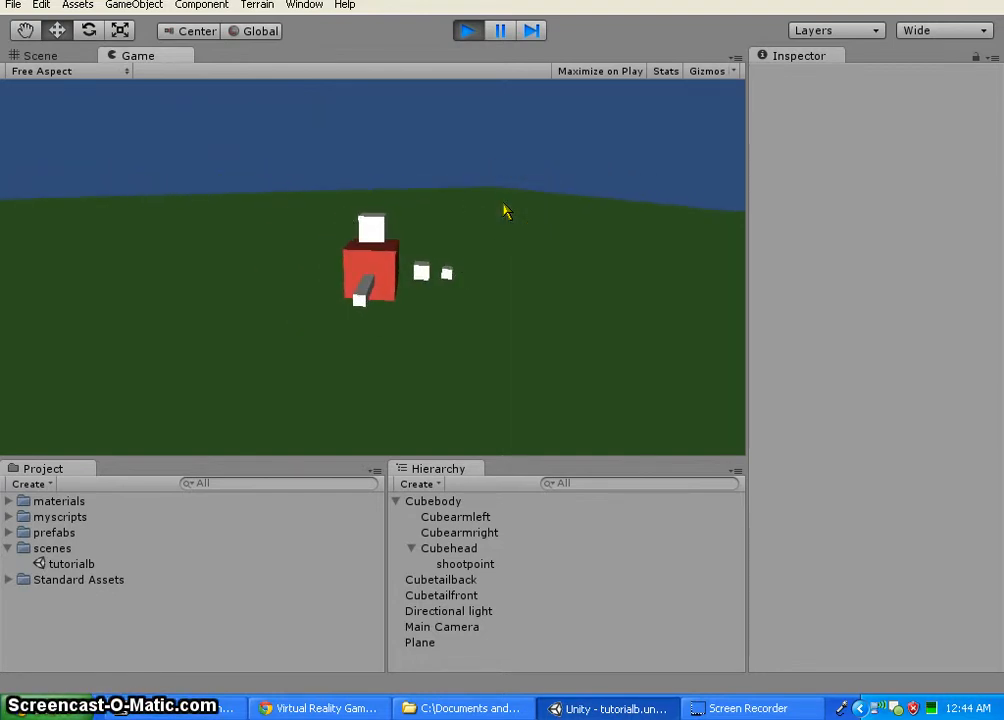
pyautogui.click(500, 30)
pyautogui.click(467, 31)
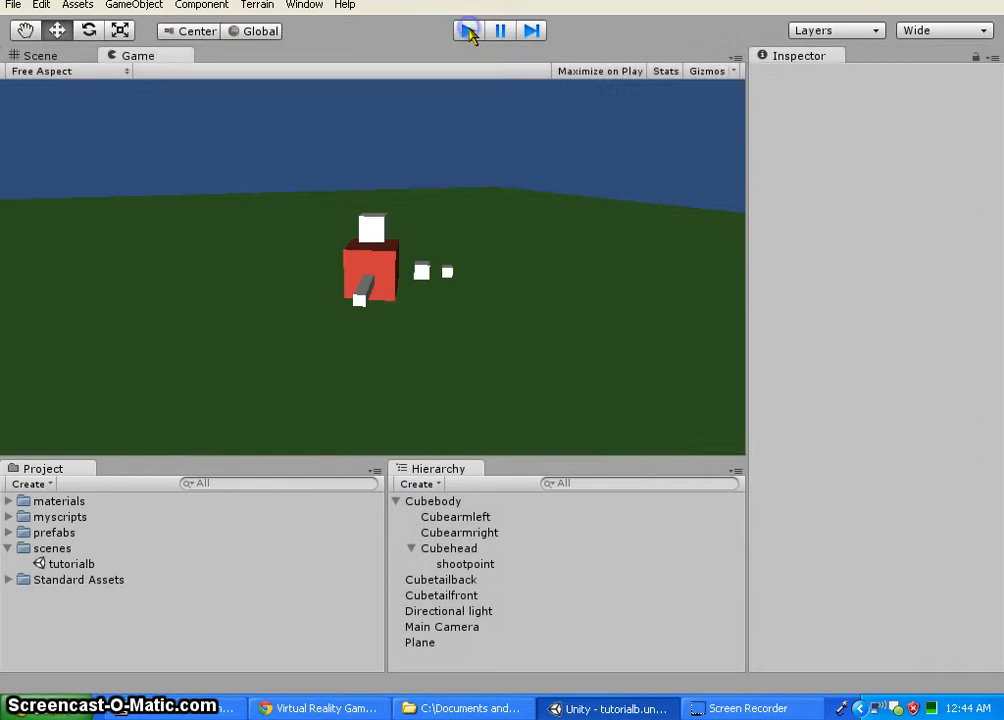
# Examine the cube character, camera and green ground plane in the scene from several angles and distances.
pyautogui.moveTo(529, 328); pyautogui.dragTo(538, 285, button='middle')
pyautogui.moveTo(509, 307); pyautogui.dragTo(405, 296, button='right')
pyautogui.scroll(-7, 488, 223)
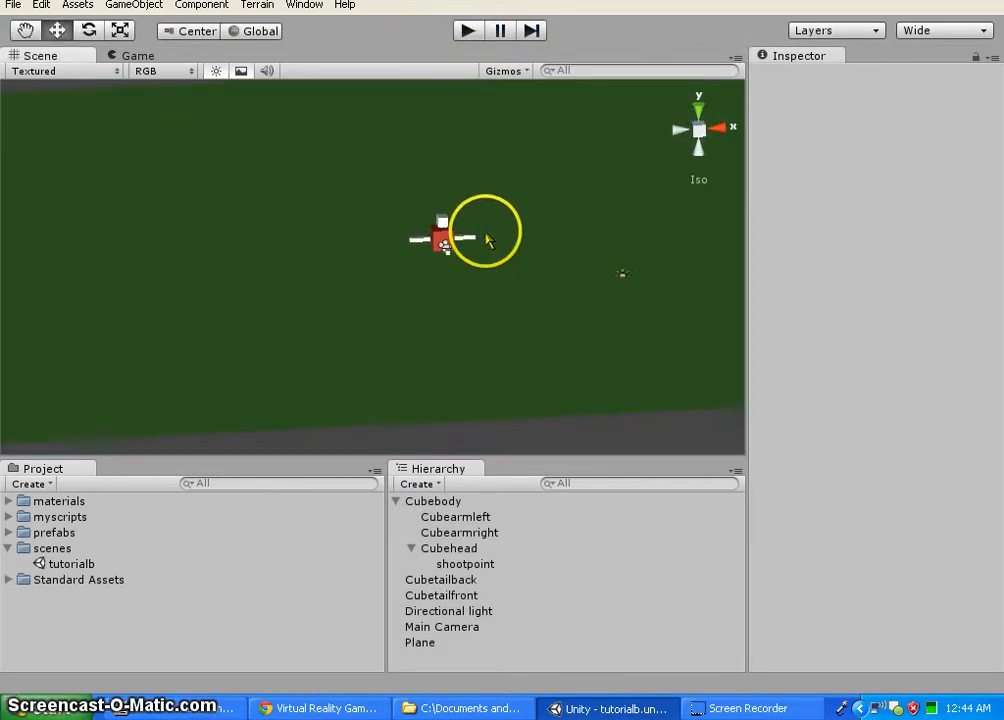
pyautogui.moveTo(313, 282); pyautogui.dragTo(208, 287, button='middle')
pyautogui.moveTo(209, 287); pyautogui.dragTo(457, 337, button='right')
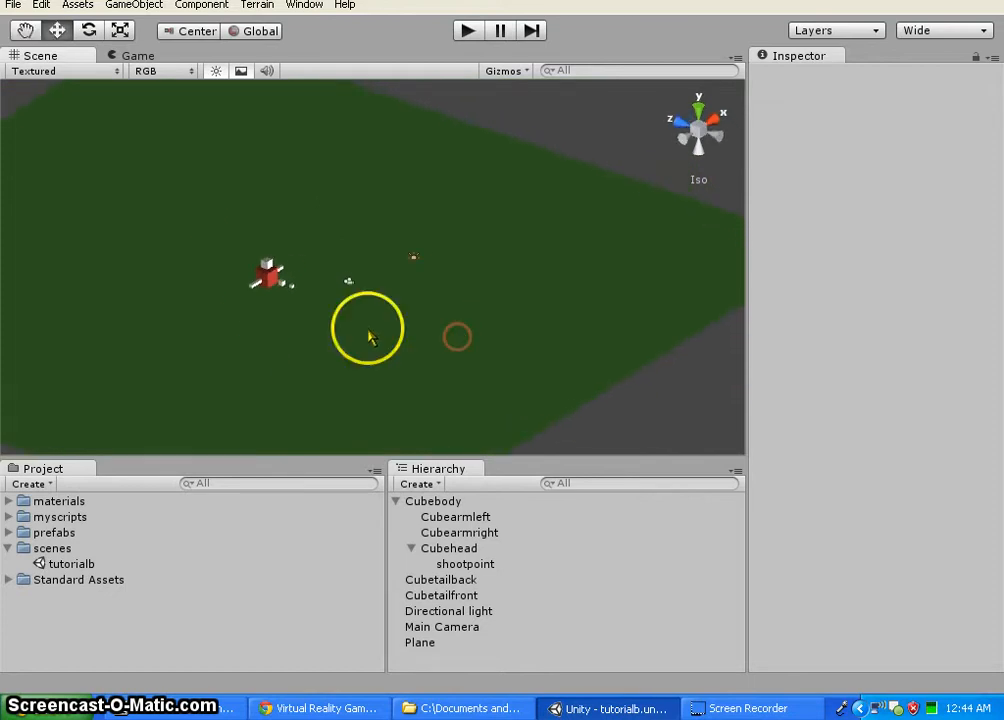
pyautogui.moveTo(221, 312); pyautogui.dragTo(309, 282, button='middle')
pyautogui.scroll(7, 336, 211)
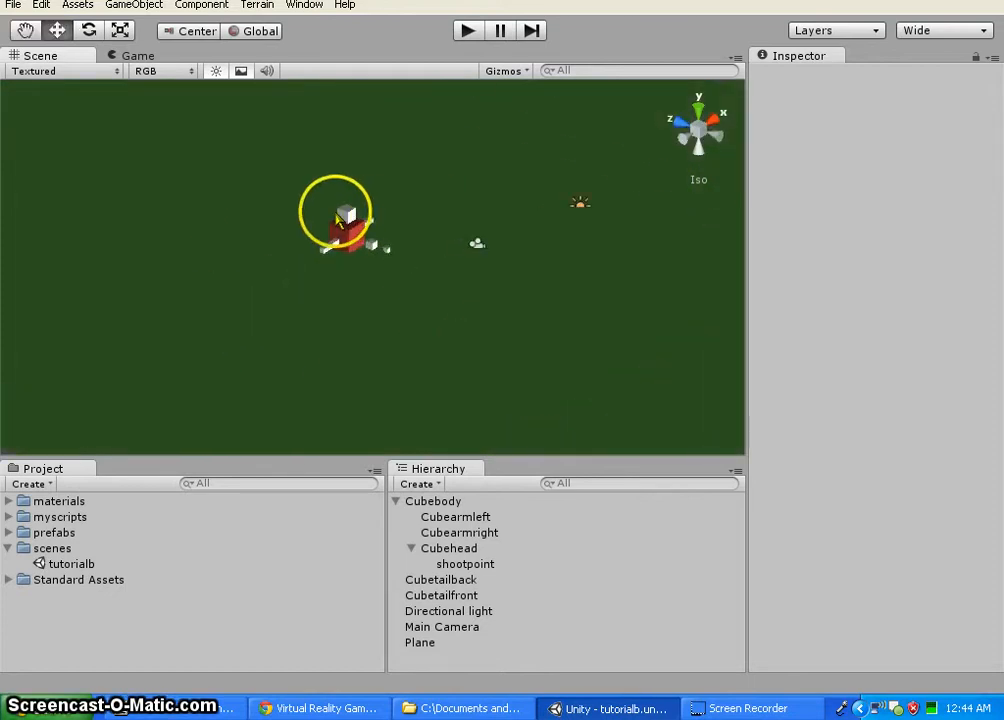
pyautogui.scroll(-3, 323, 197)
pyautogui.scroll(-5, 327, 226)
pyautogui.scroll(5, 356, 224)
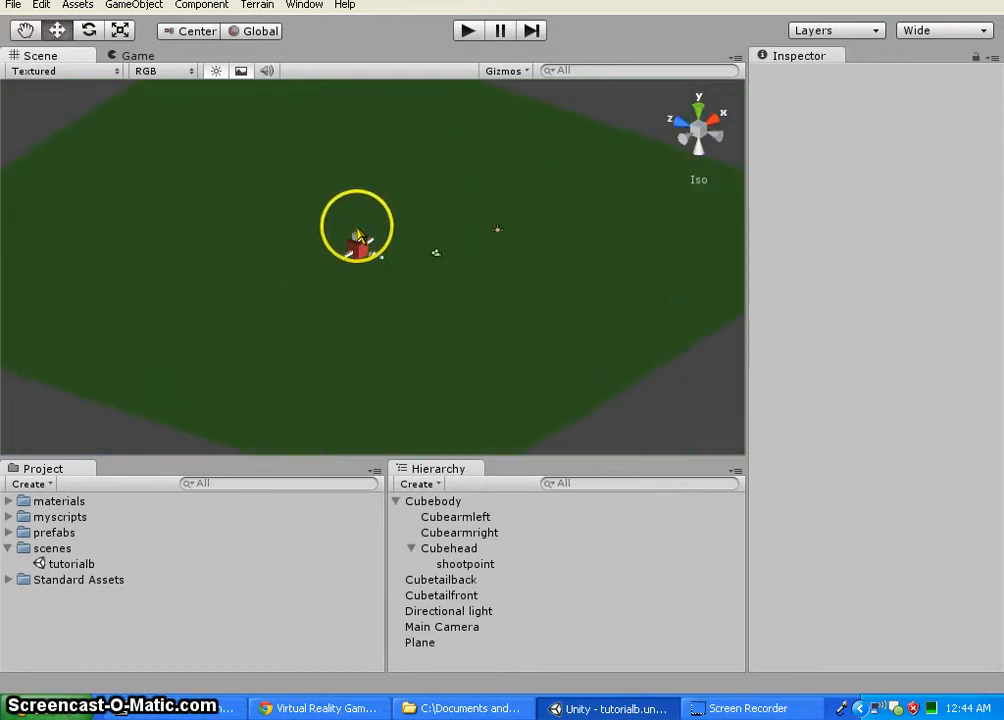
pyautogui.moveTo(283, 166); pyautogui.dragTo(297, 219, button='middle')
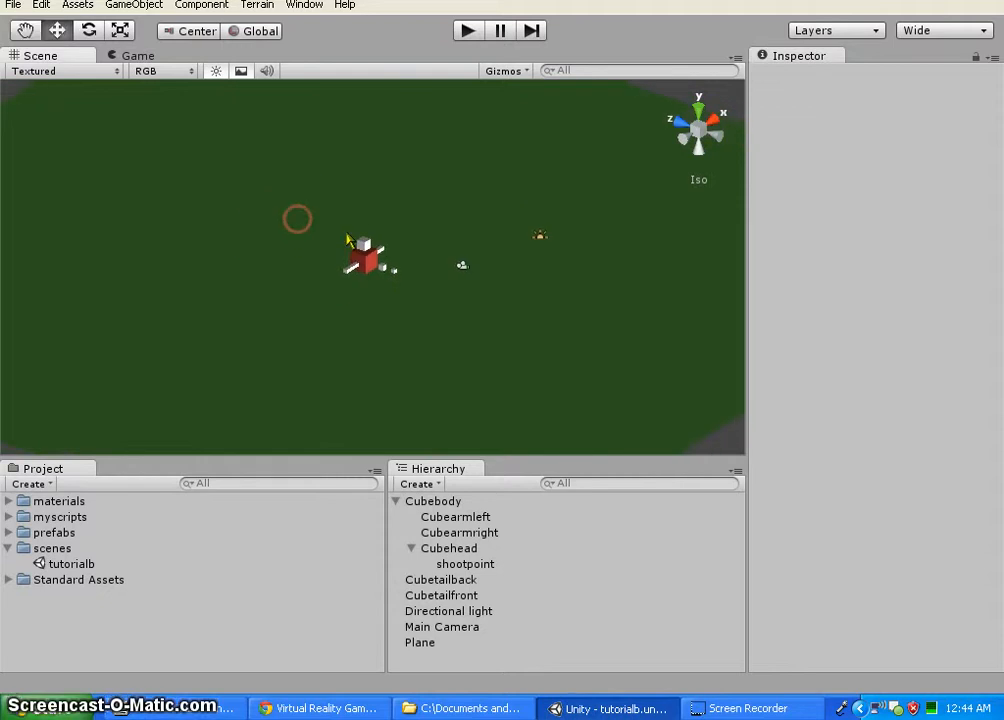
pyautogui.scroll(3, 347, 238)
pyautogui.scroll(4, 347, 238)
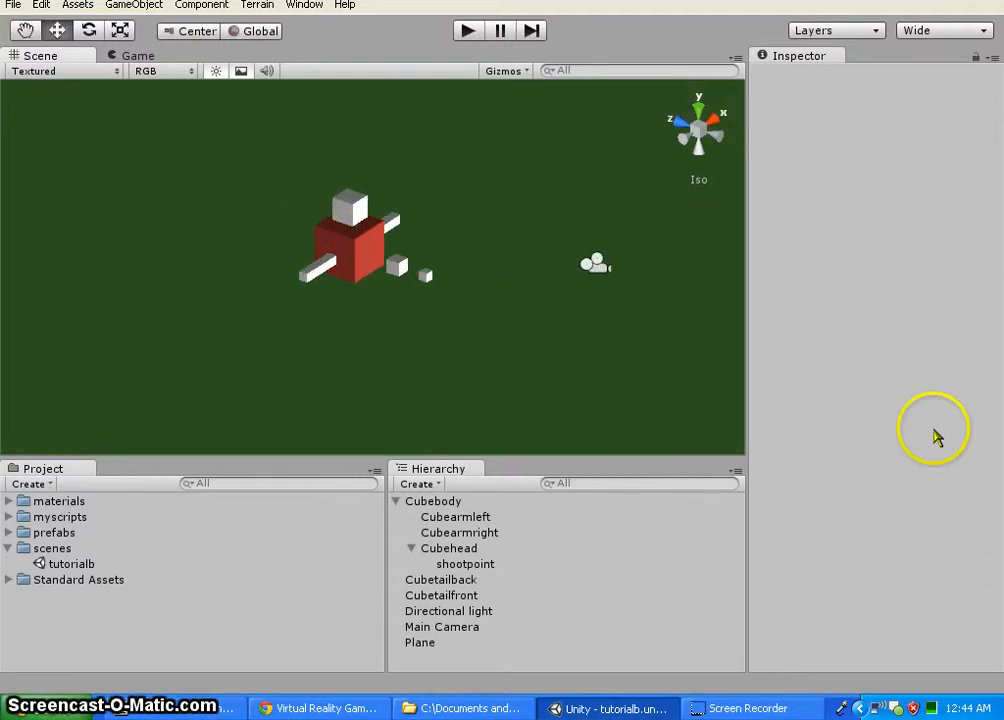
pyautogui.scroll(-3, 325, 210)
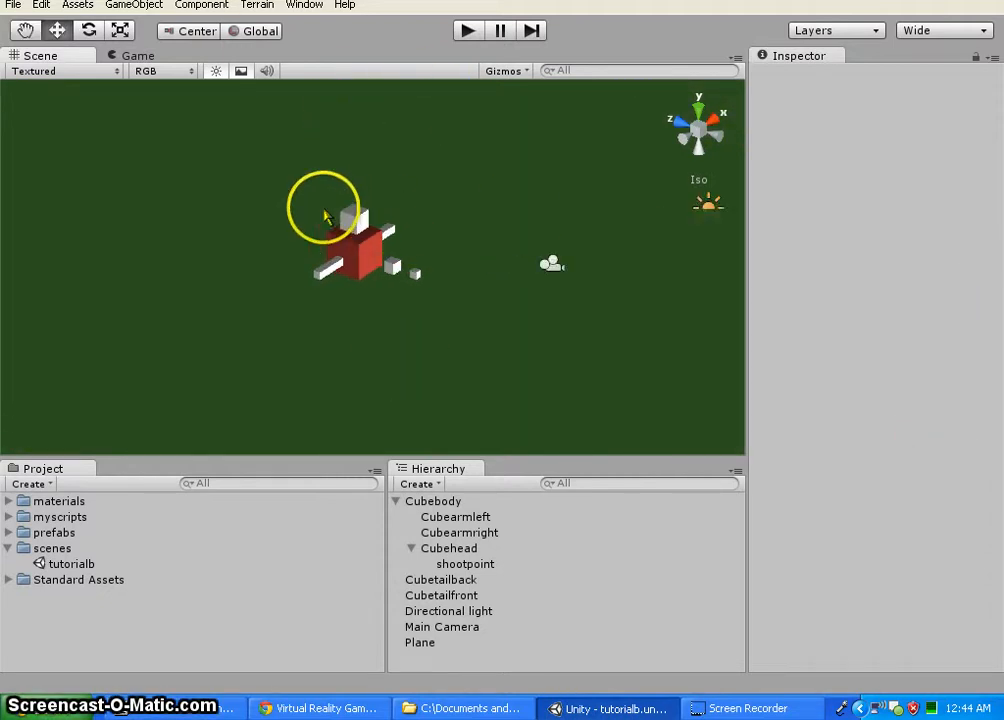
pyautogui.scroll(-2, 326, 216)
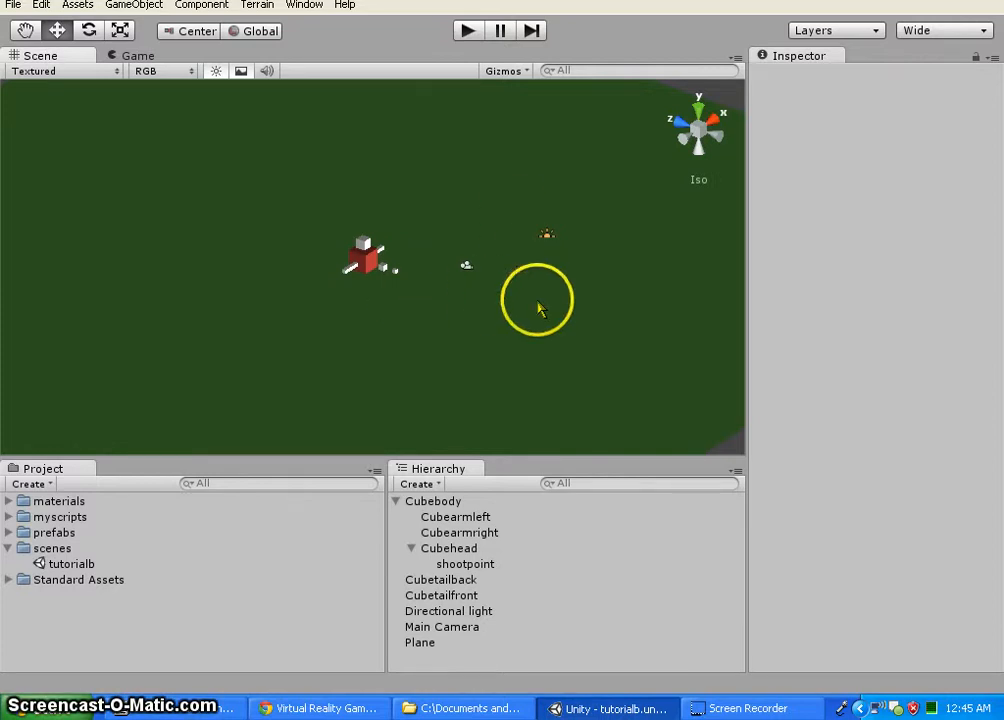
pyautogui.moveTo(538, 306); pyautogui.dragTo(558, 329, button='middle')
pyautogui.scroll(-5, 398, 256)
pyautogui.scroll(-3, 398, 256)
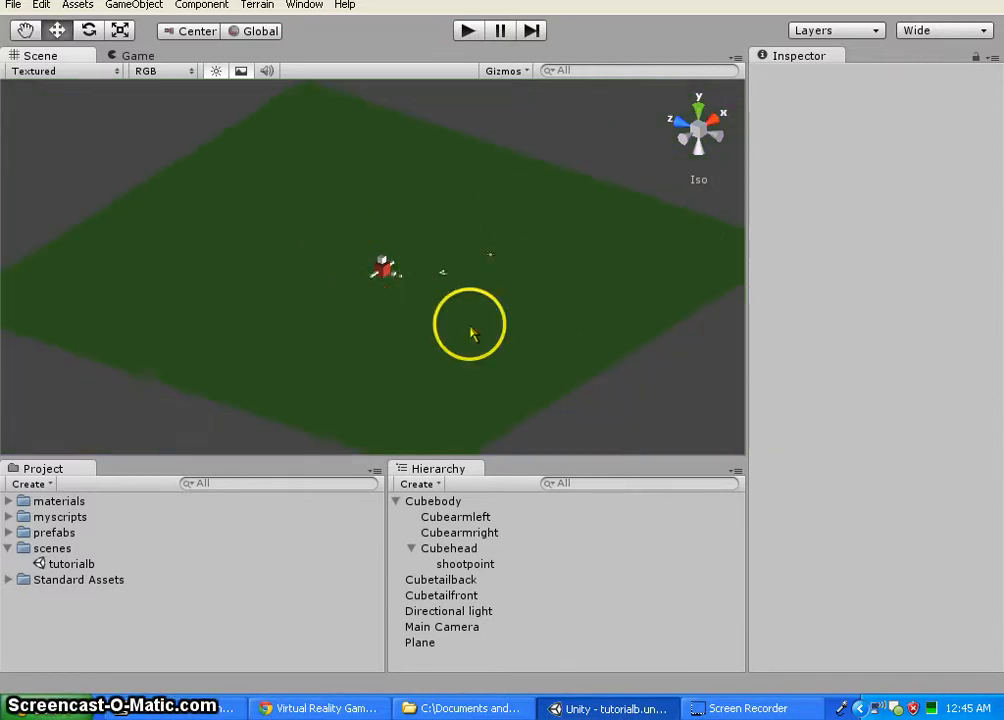
pyautogui.moveTo(492, 341); pyautogui.dragTo(402, 346, button='right')
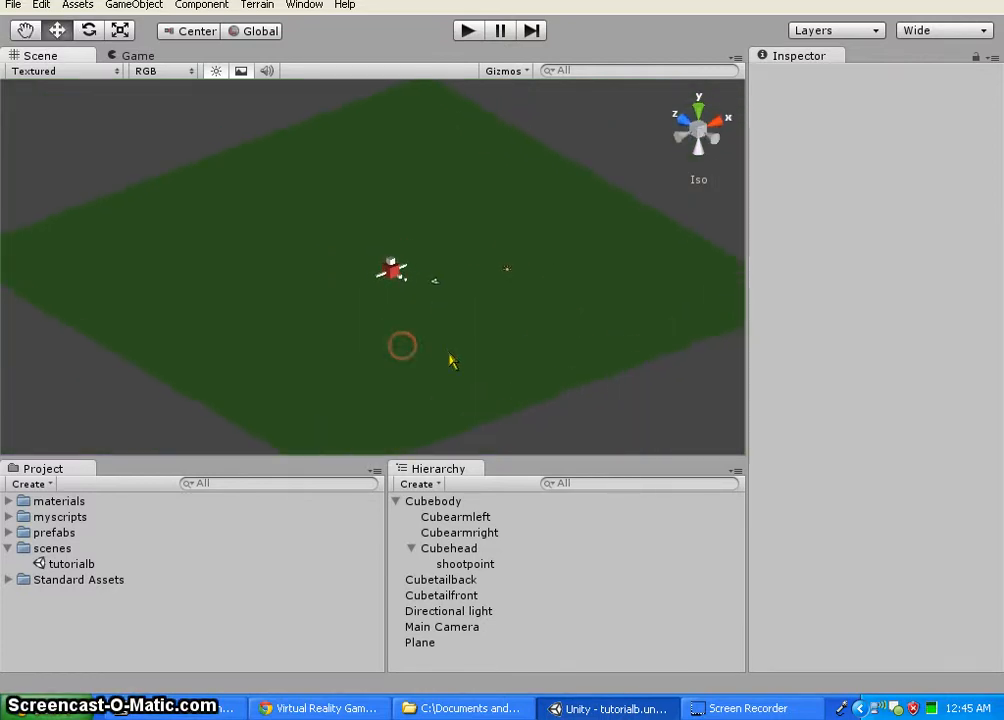
# Switch to Chrome, open the VR Game Dev Ed page on vrealitygames.com and download the Free Unity3D Texture Package.
pyautogui.click(320, 708)
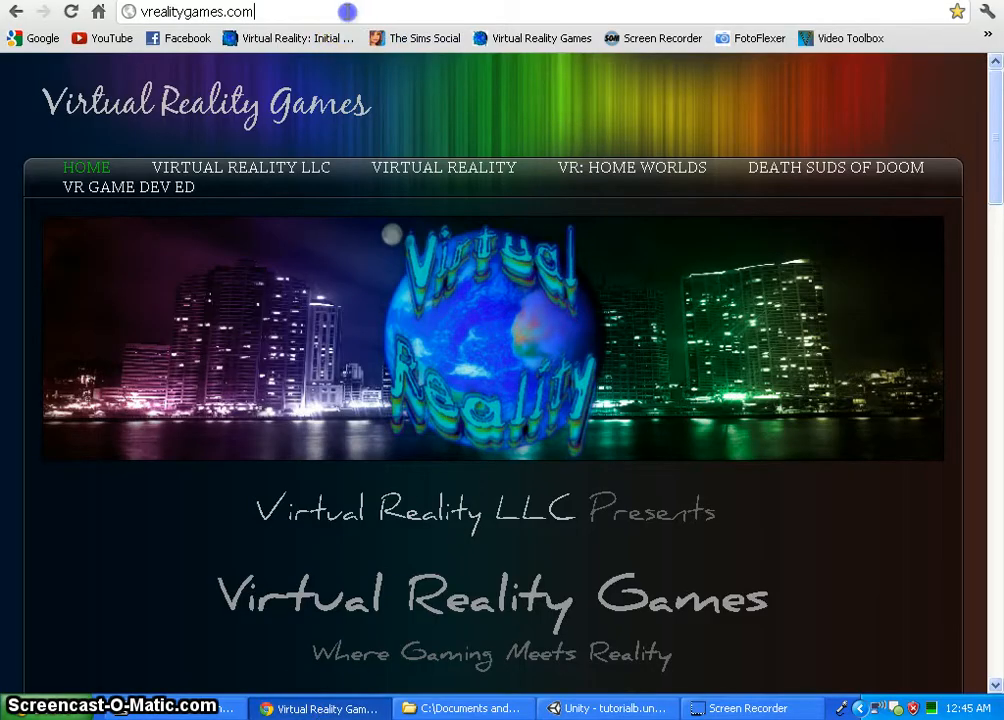
pyautogui.moveTo(192, 17); pyautogui.dragTo(311, 17)
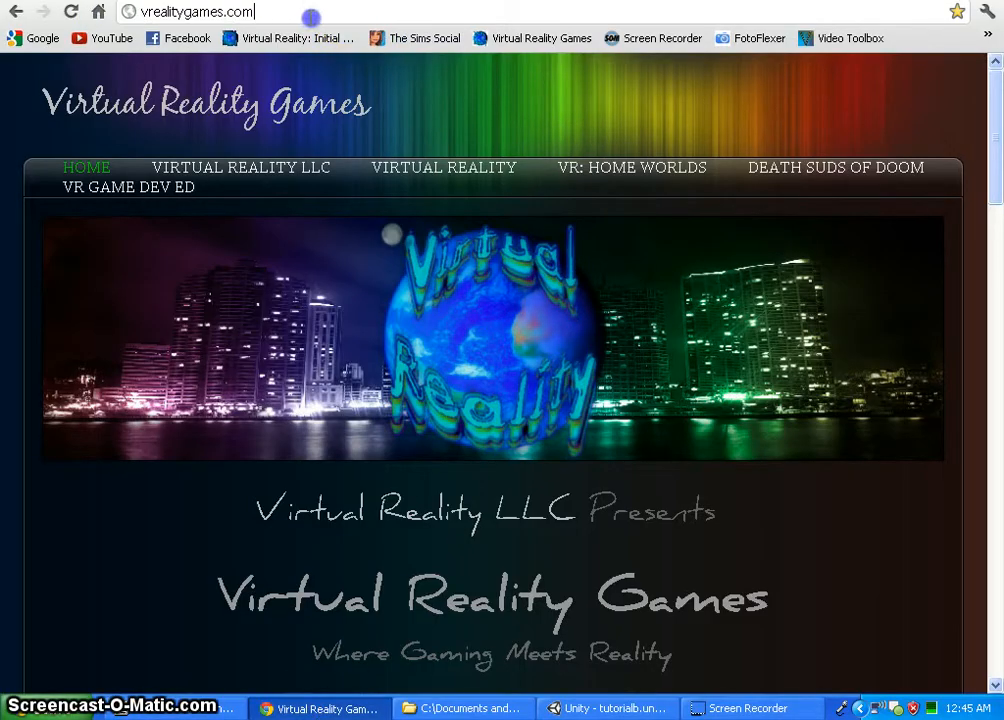
pyautogui.click(133, 196)
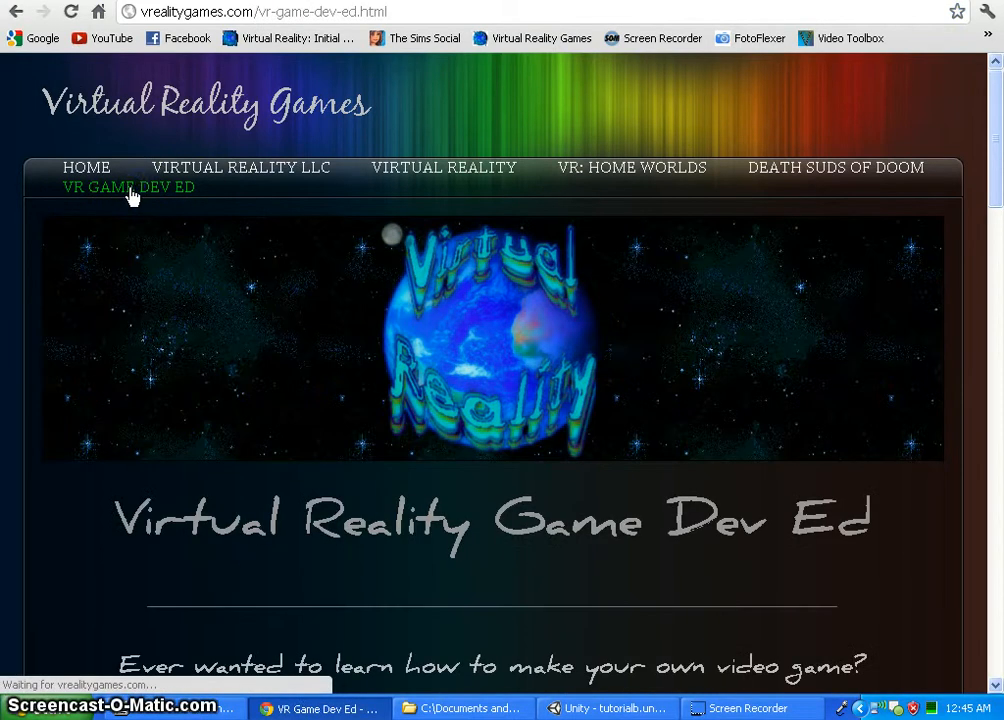
pyautogui.scroll(-5, 587, 262)
pyautogui.scroll(-15, 587, 262)
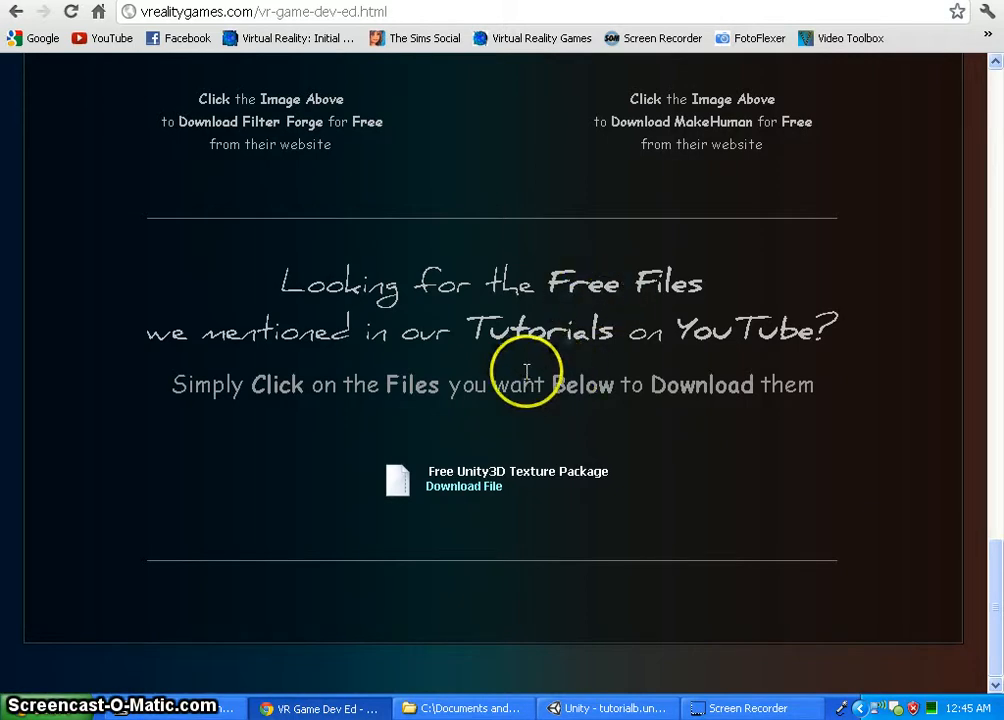
pyautogui.click(469, 497)
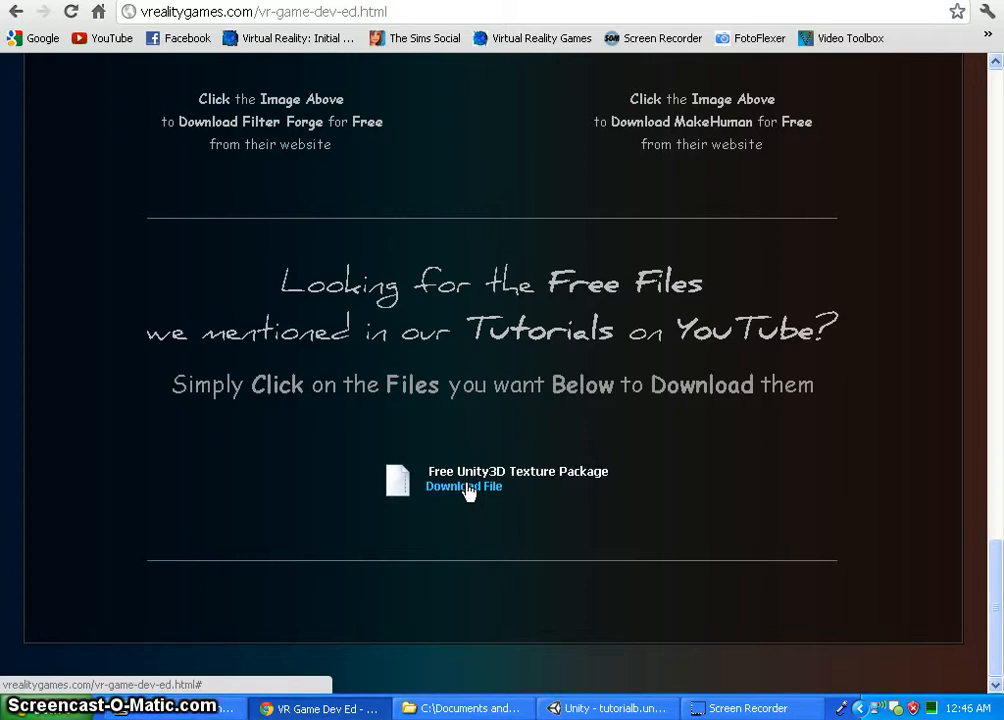
pyautogui.click(469, 490)
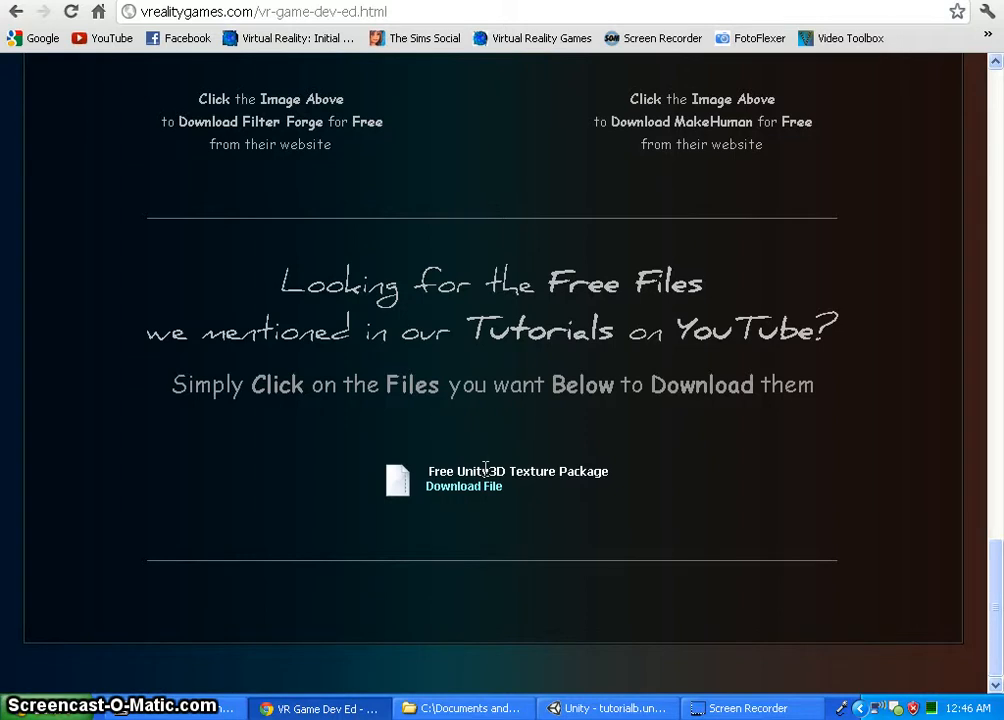
# Review the Unity3D, Blender, Filter Forge and MakeHuman download sections of the VR Game Dev Ed page.
pyautogui.scroll(10, 524, 406)
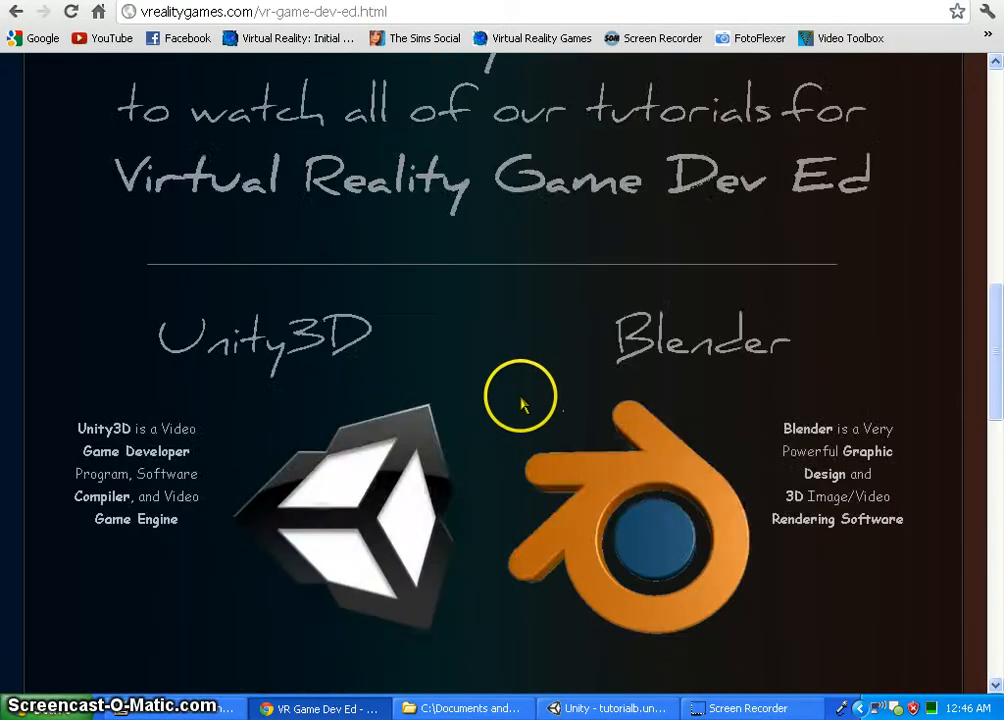
pyautogui.scroll(5, 520, 405)
pyautogui.scroll(-10, 520, 405)
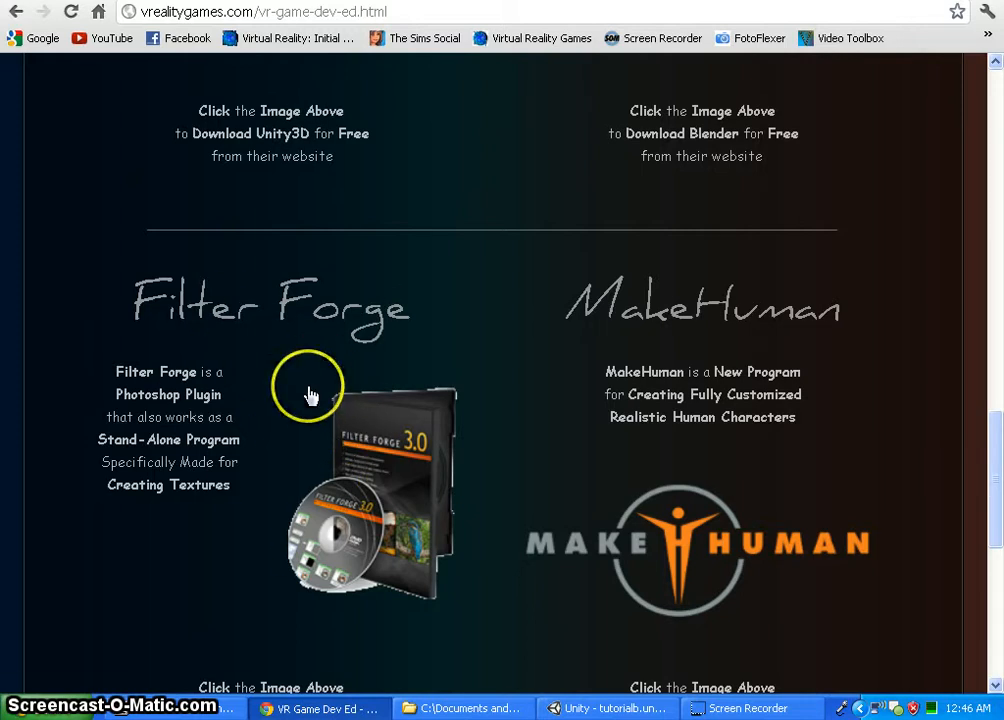
pyautogui.scroll(-2, 311, 396)
pyautogui.scroll(1, 311, 396)
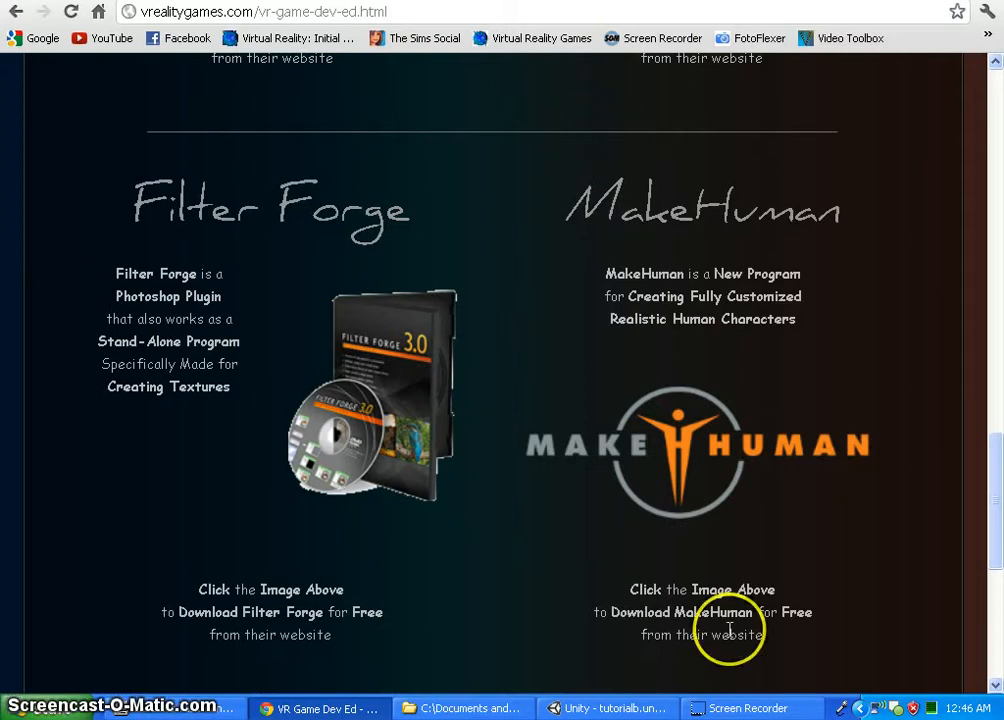
pyautogui.click(630, 709)
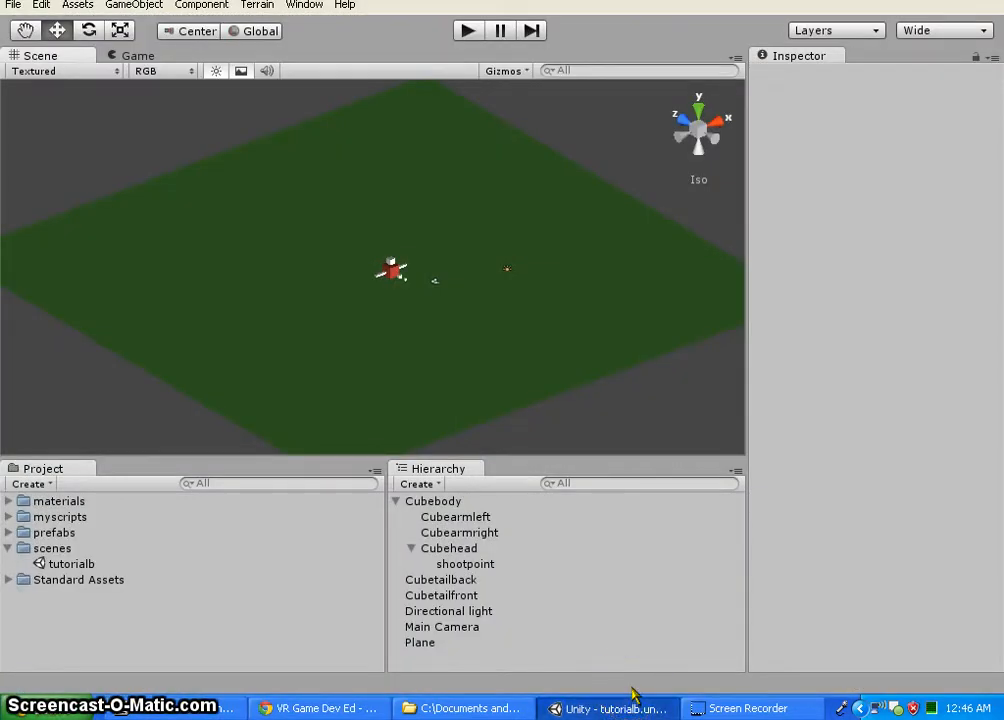
pyautogui.click(318, 708)
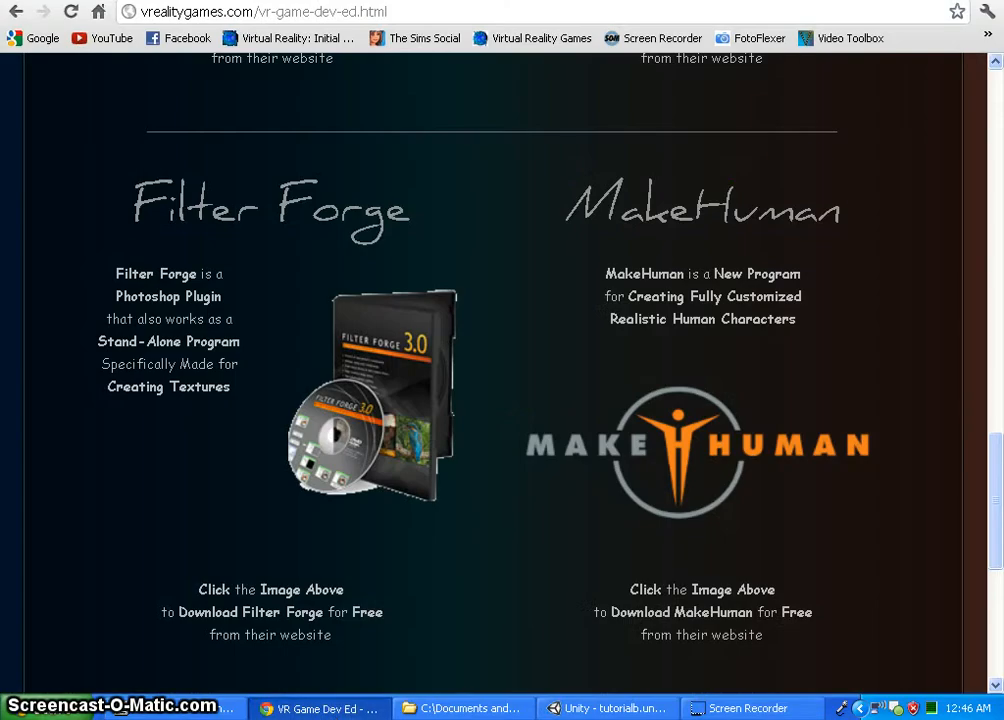
pyautogui.click(620, 708)
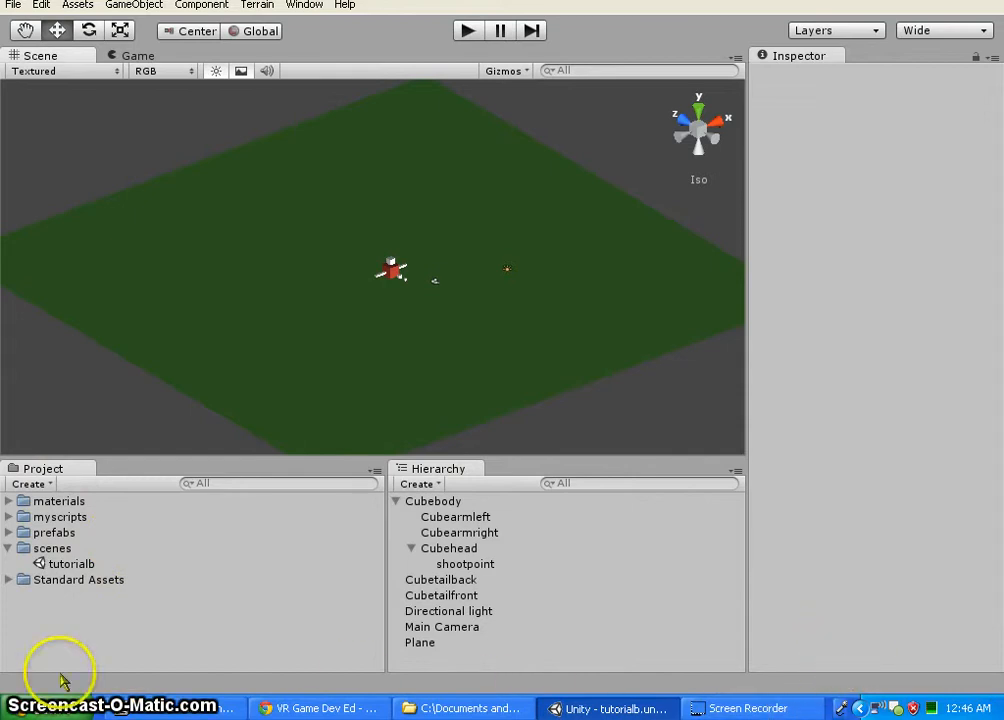
pyautogui.press('super+d')
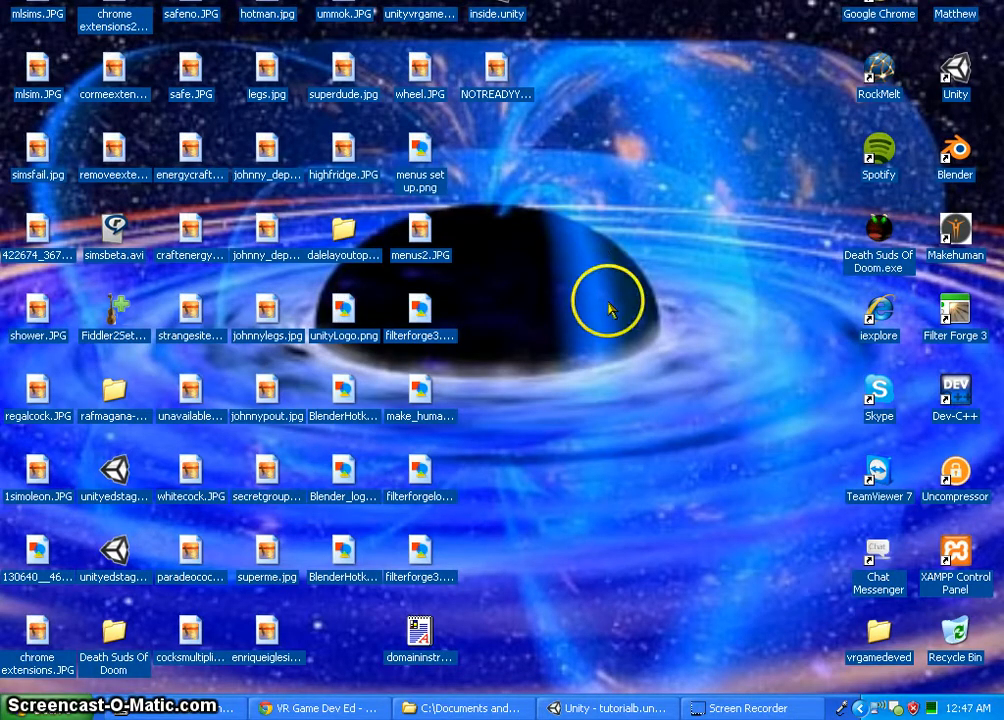
pyautogui.click(612, 708)
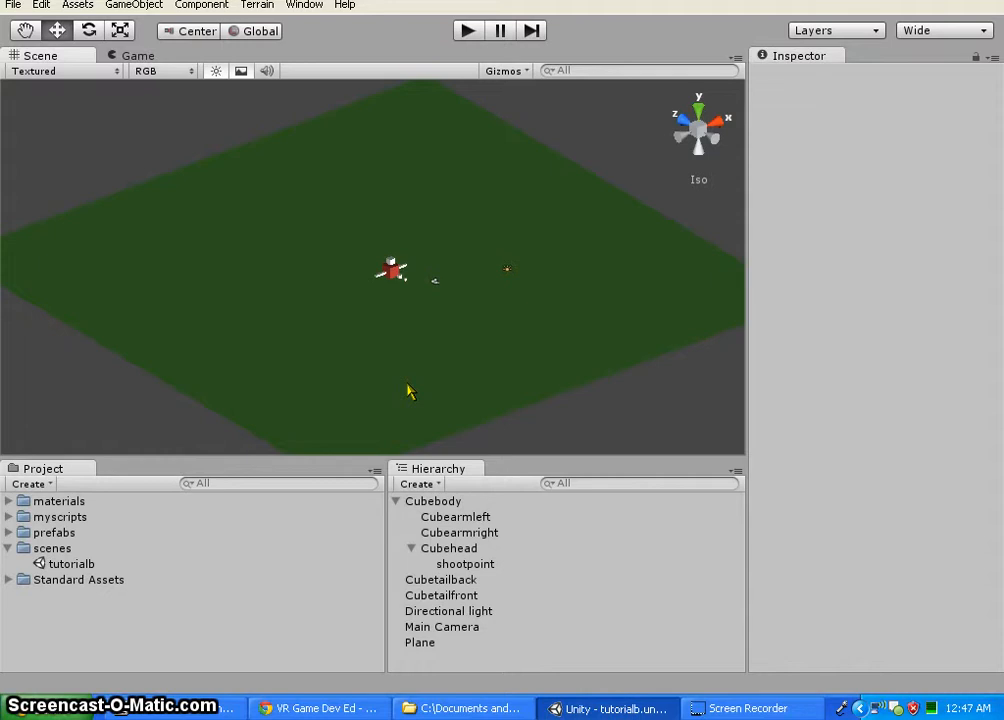
# Switch to the Windows Explorer packages folder, add textures.unitypackage to the Unity project's assets, and return to Unity.
pyautogui.click(458, 708)
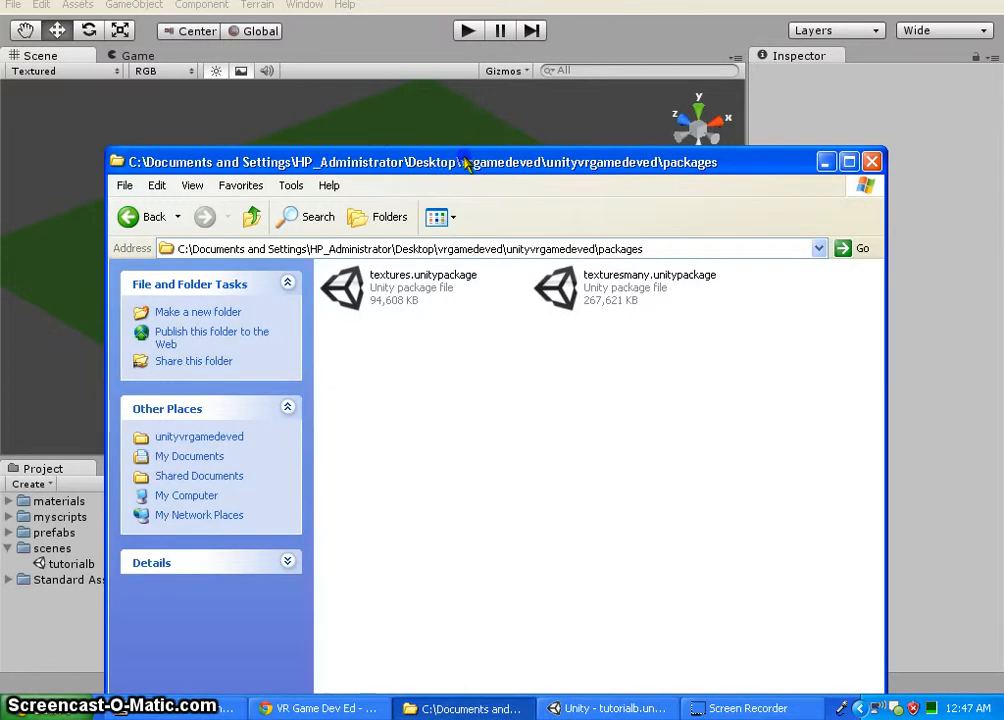
pyautogui.moveTo(465, 163); pyautogui.dragTo(633, 105)
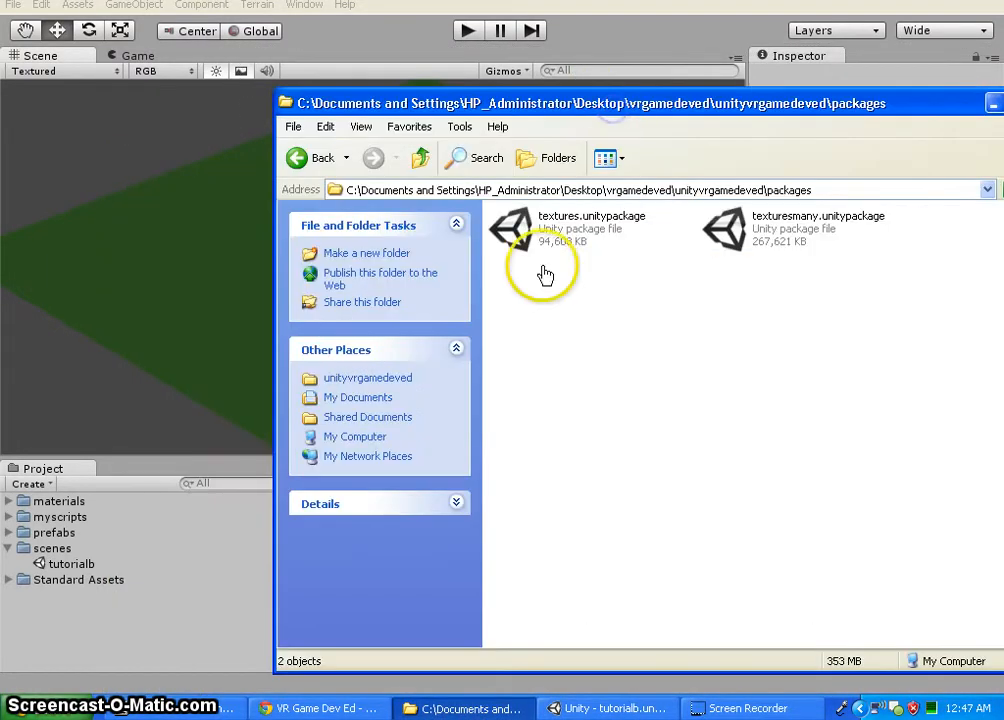
pyautogui.click(518, 231)
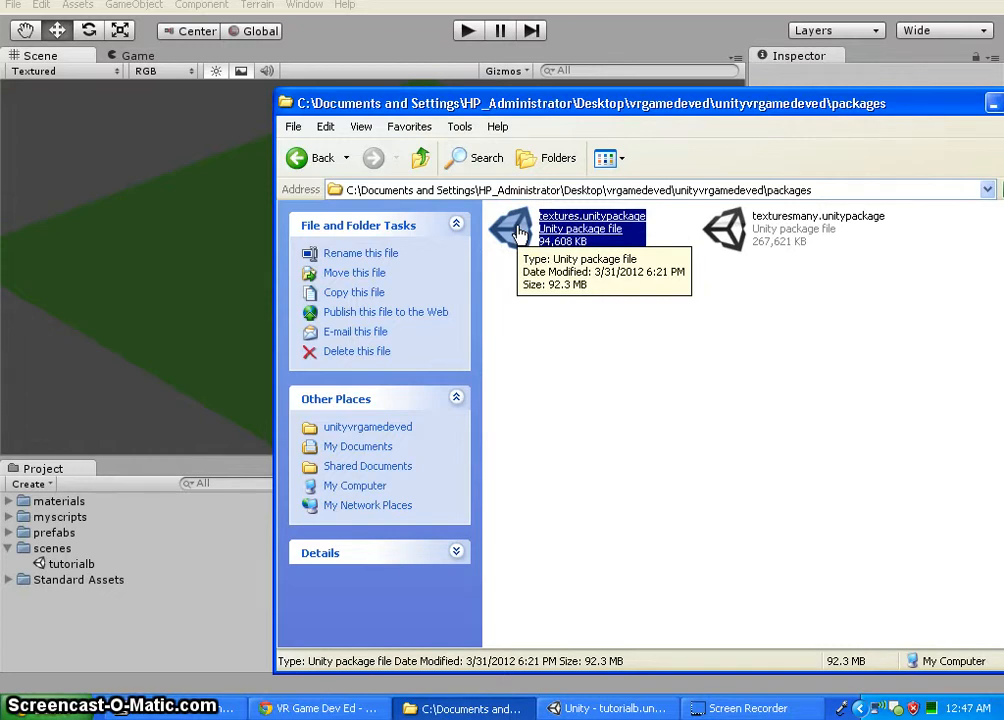
pyautogui.moveTo(519, 232); pyautogui.dragTo(333, 437)
pyautogui.moveTo(265, 490); pyautogui.dragTo(68, 617)
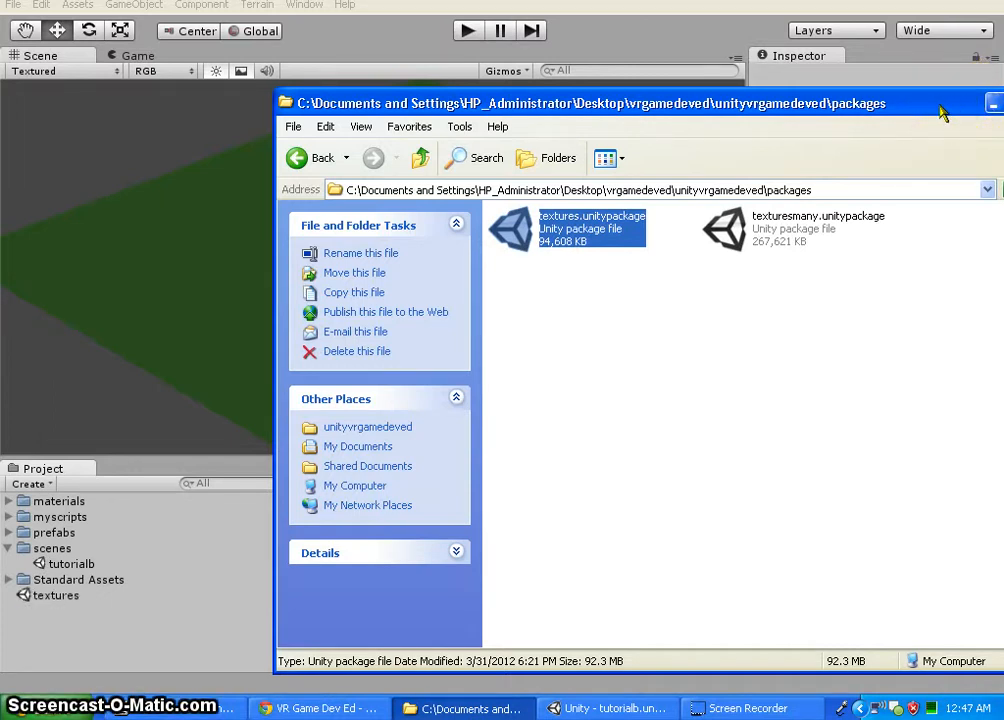
pyautogui.moveTo(940, 113); pyautogui.dragTo(824, 86)
pyautogui.click(874, 79)
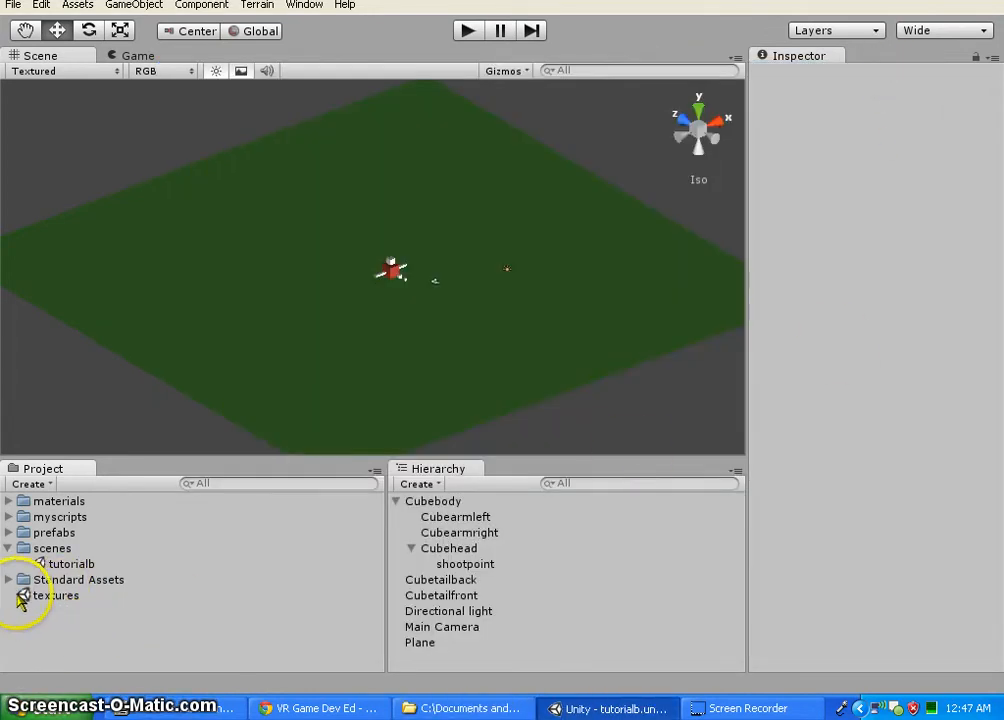
# Create a project folder named packages and move the textures package into it.
pyautogui.click(9, 548)
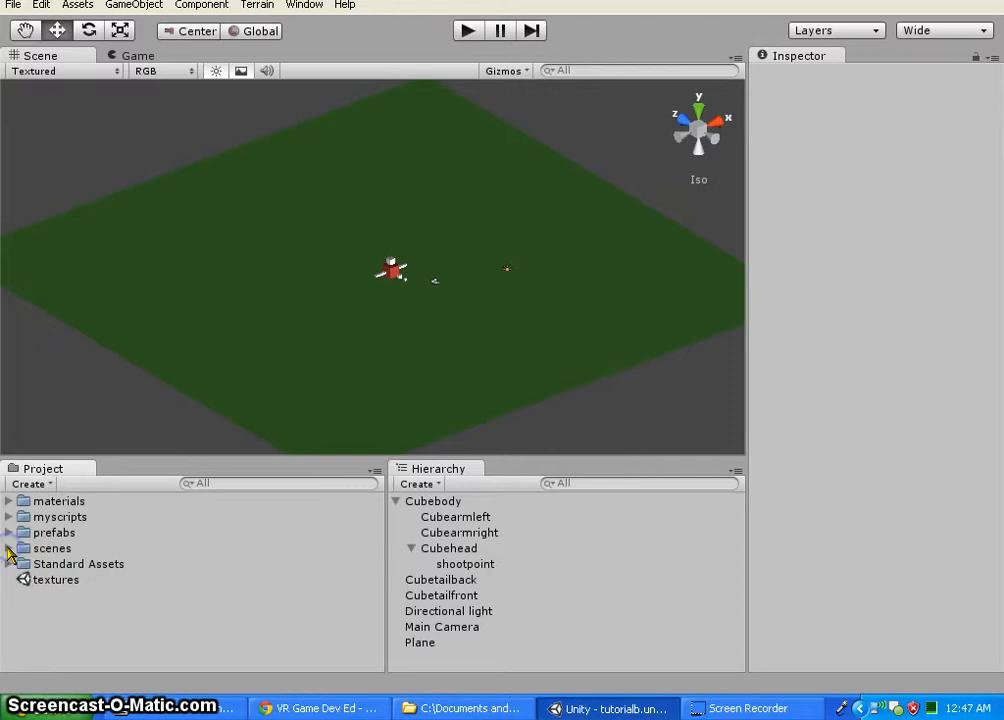
pyautogui.rightClick(53, 619)
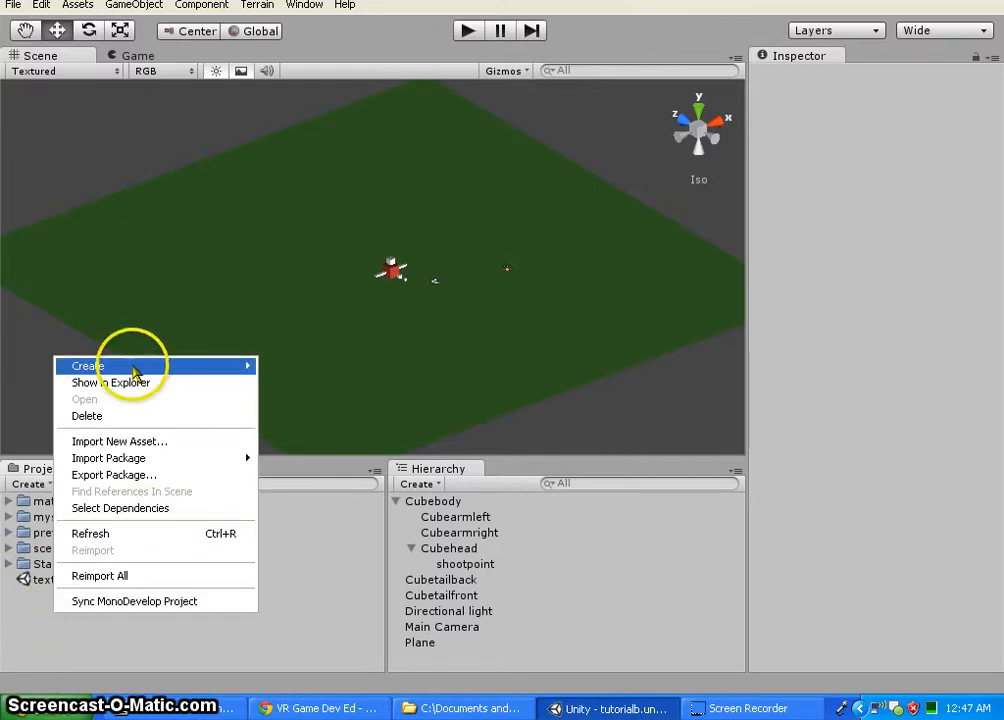
pyautogui.moveTo(222, 368)
pyautogui.click(336, 366)
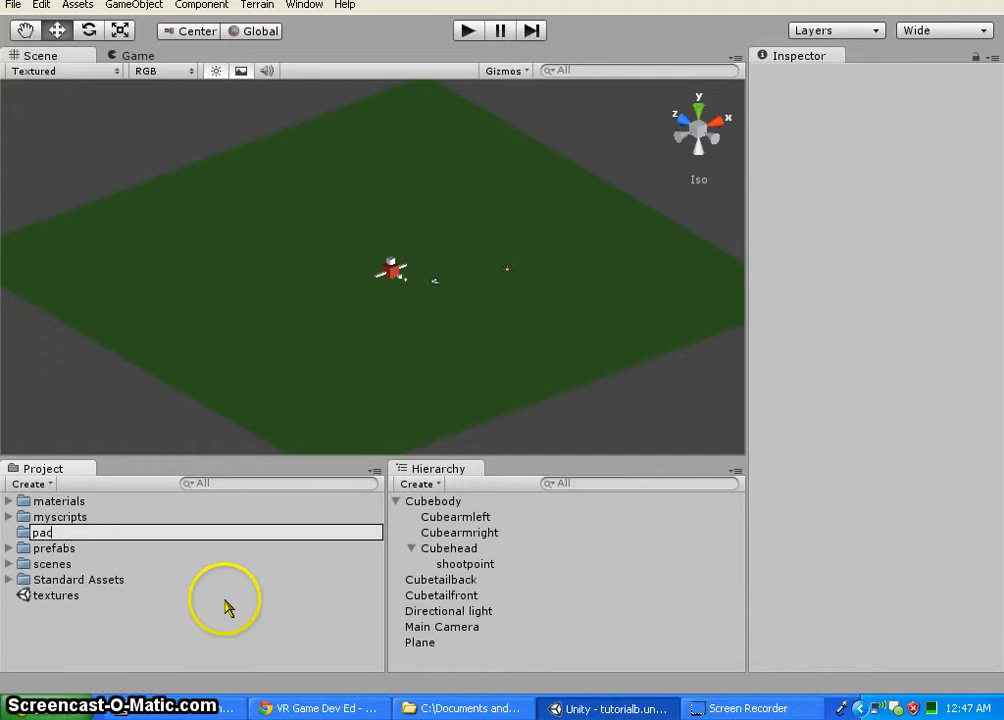
pyautogui.write('pachages')
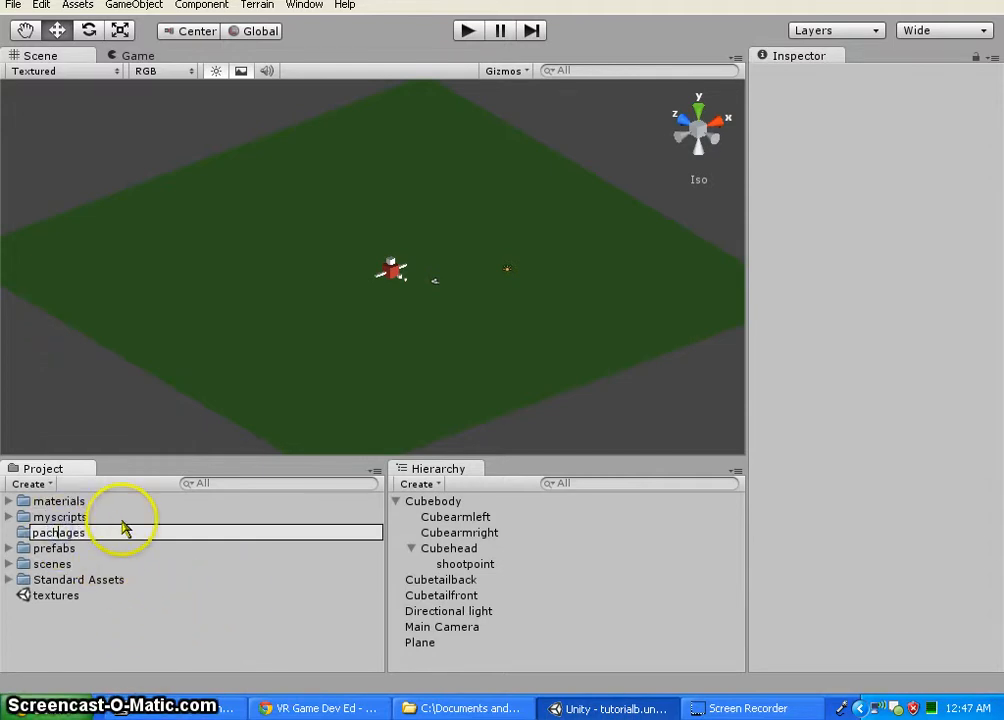
pyautogui.press('Return')
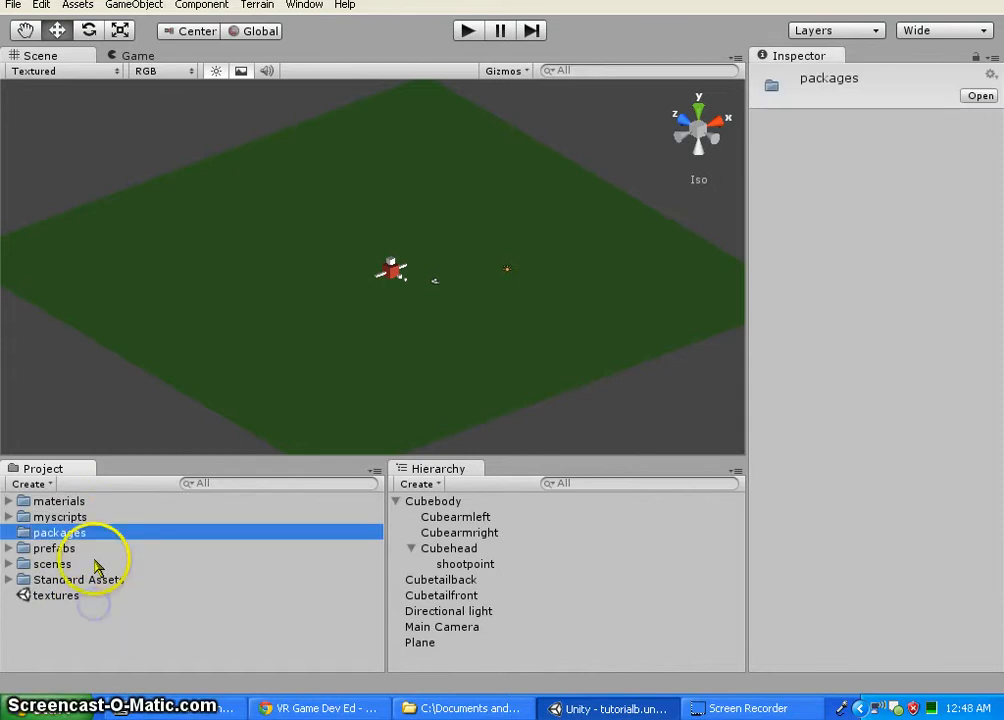
pyautogui.moveTo(24, 600); pyautogui.dragTo(30, 537)
pyautogui.click(8, 533)
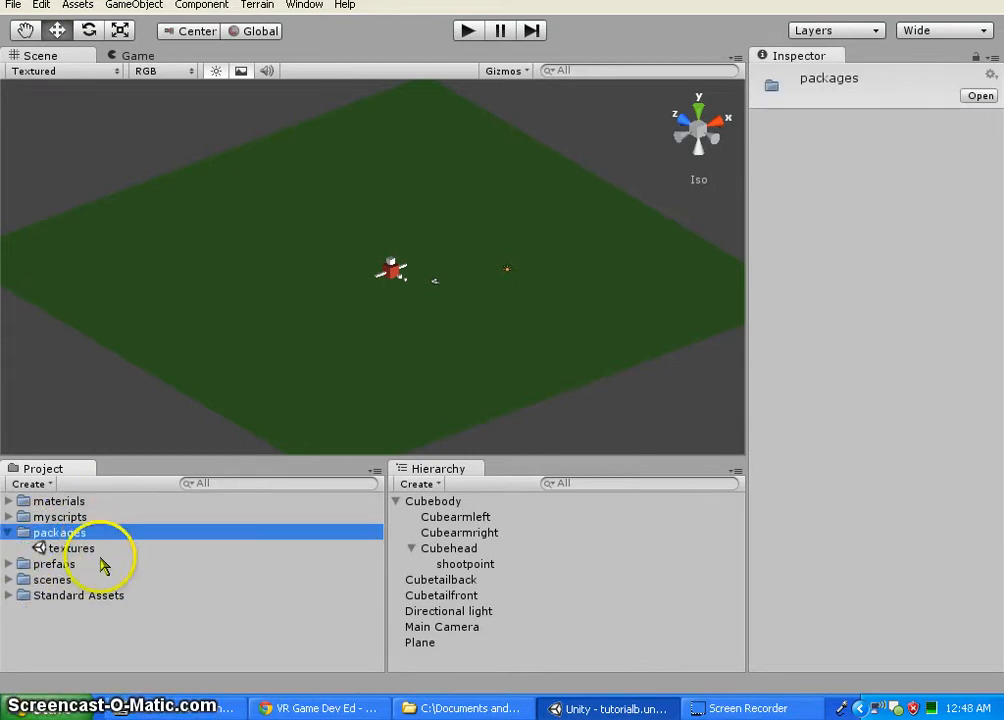
# Open the textures package, review its contents, and import all of its items into the project.
pyautogui.click(72, 549)
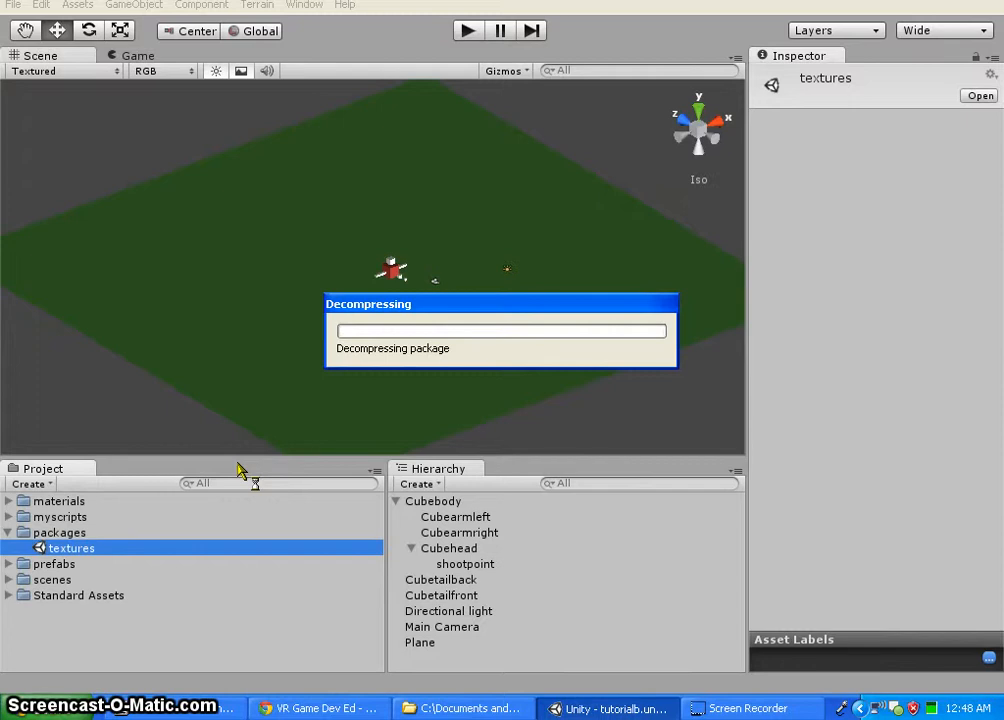
pyautogui.click(615, 414)
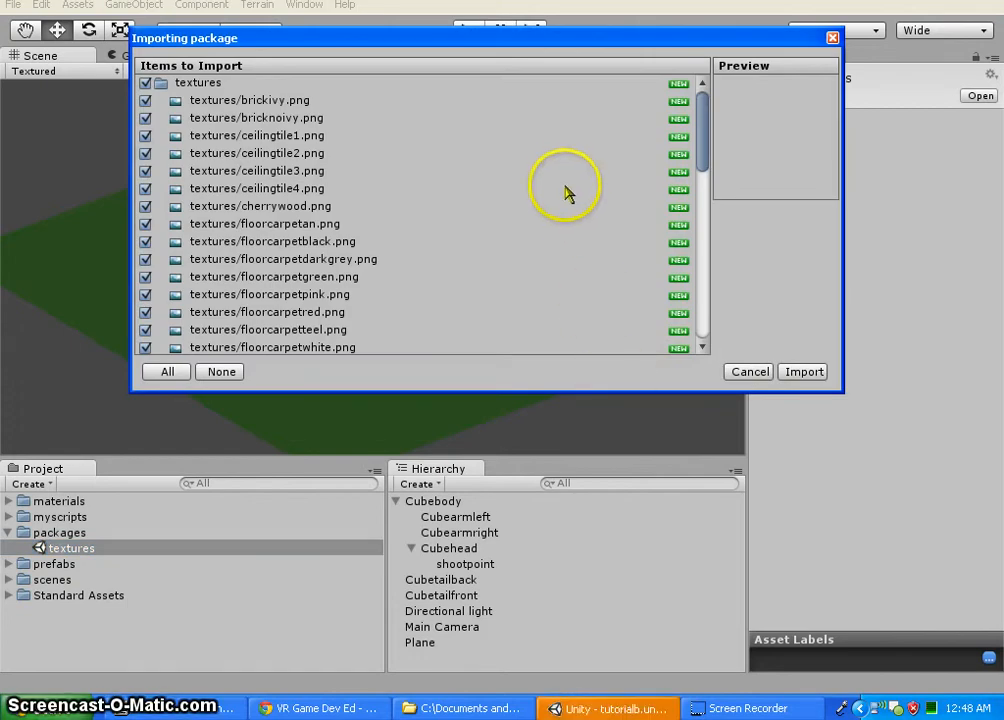
pyautogui.moveTo(681, 103); pyautogui.dragTo(700, 93)
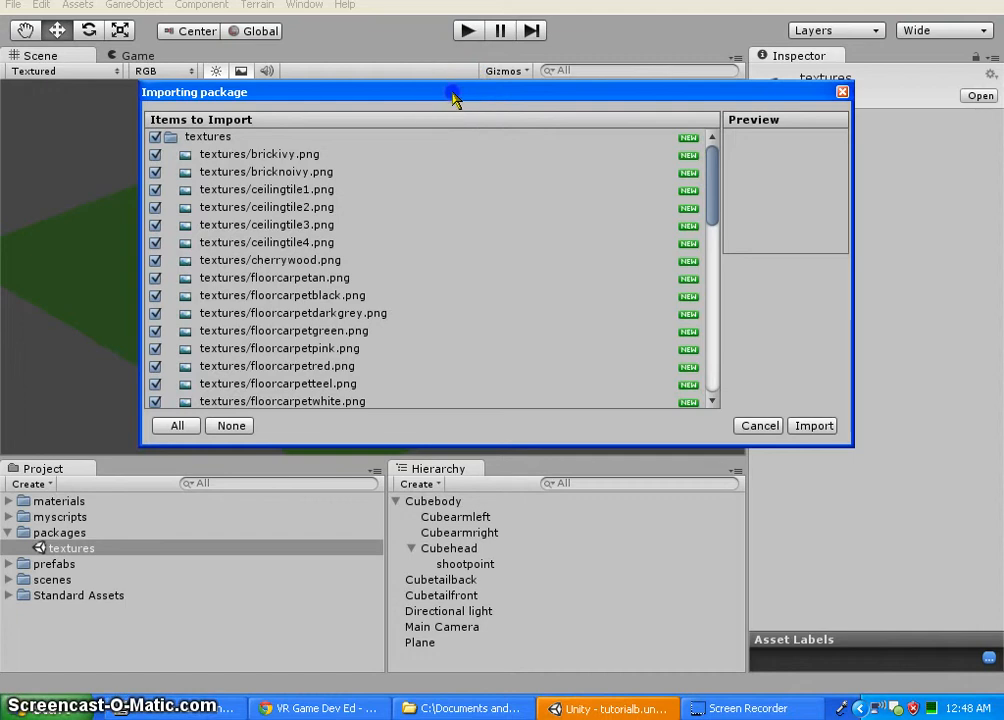
pyautogui.moveTo(453, 92); pyautogui.dragTo(443, 60)
pyautogui.moveTo(707, 138); pyautogui.dragTo(687, 340)
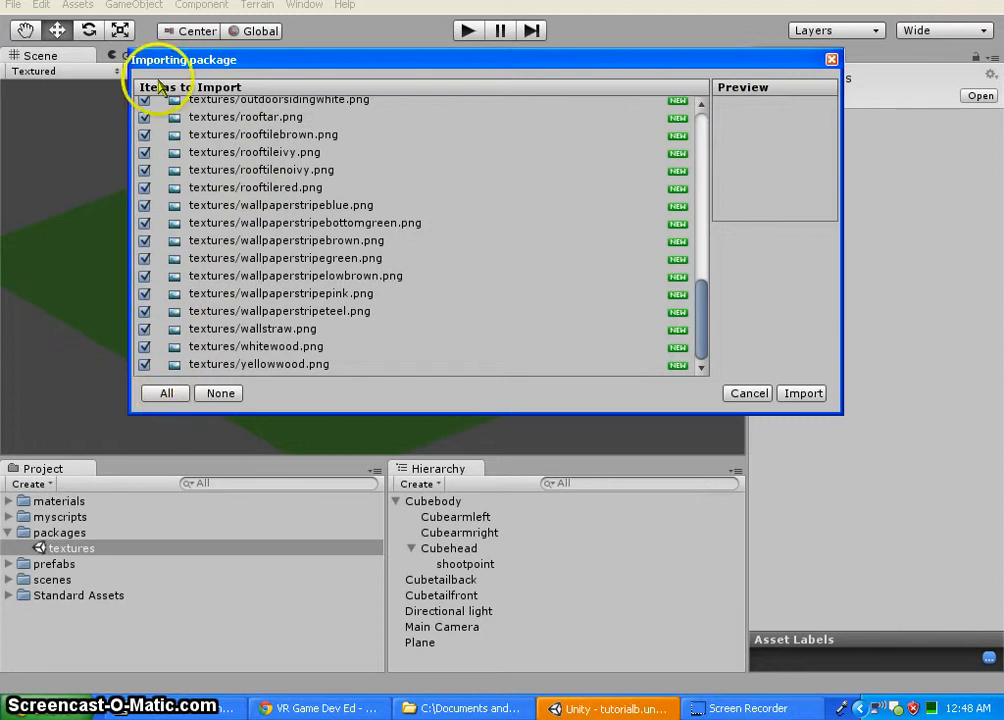
pyautogui.click(220, 394)
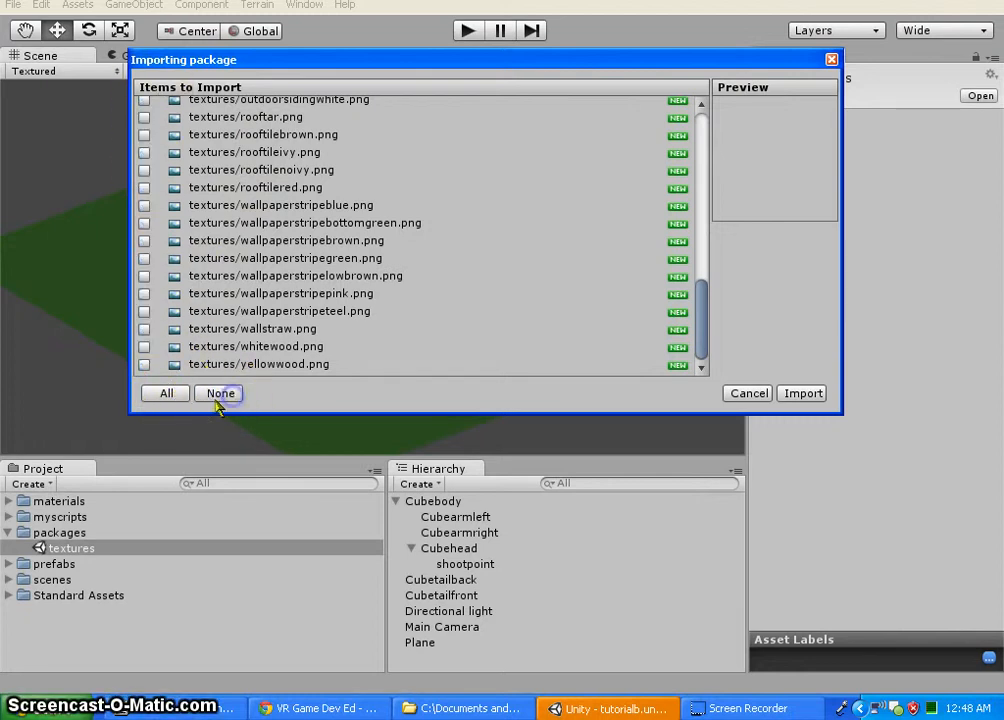
pyautogui.click(166, 393)
pyautogui.moveTo(701, 321); pyautogui.dragTo(700, 352)
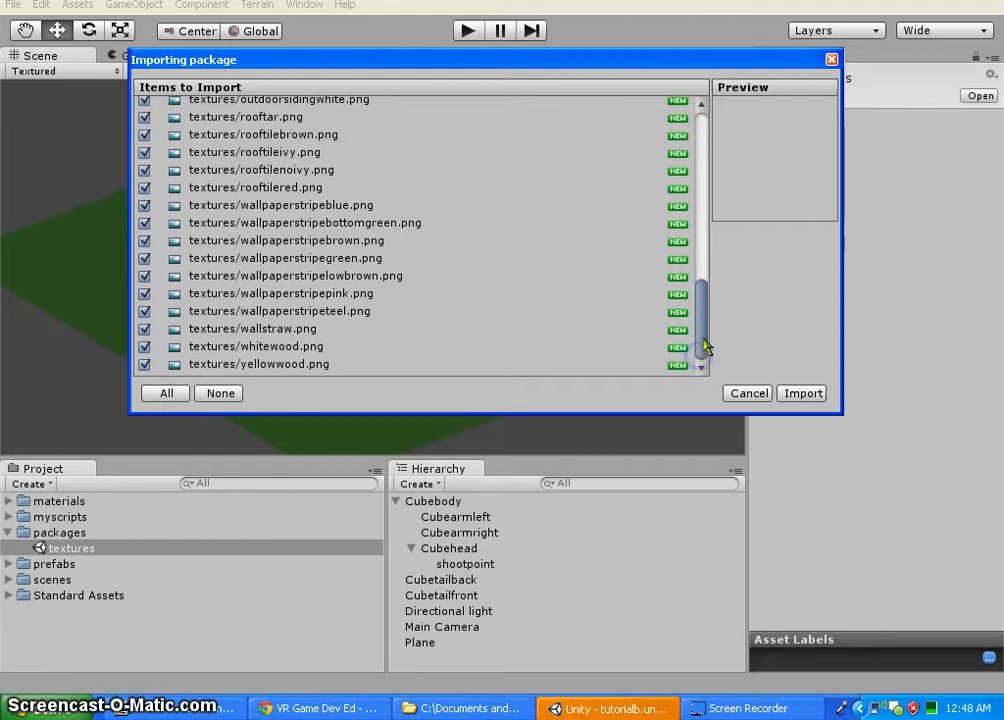
pyautogui.click(803, 393)
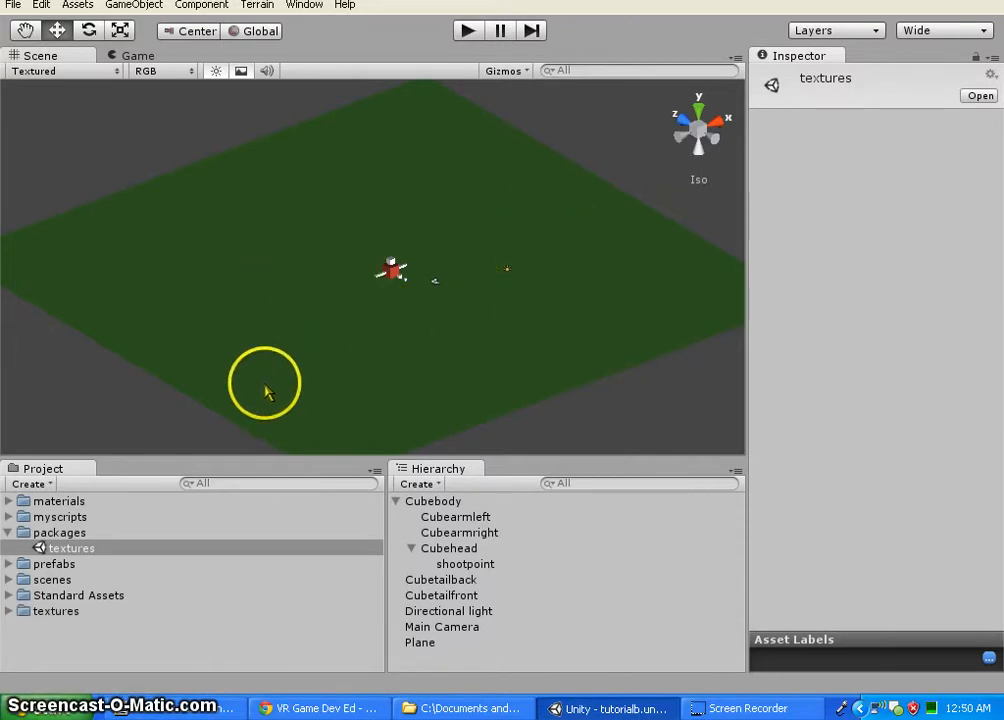
# Look through the imported brick, ceiling, carpet, roof, wallpaper and wood images in the project's textures folder.
pyautogui.click(58, 612)
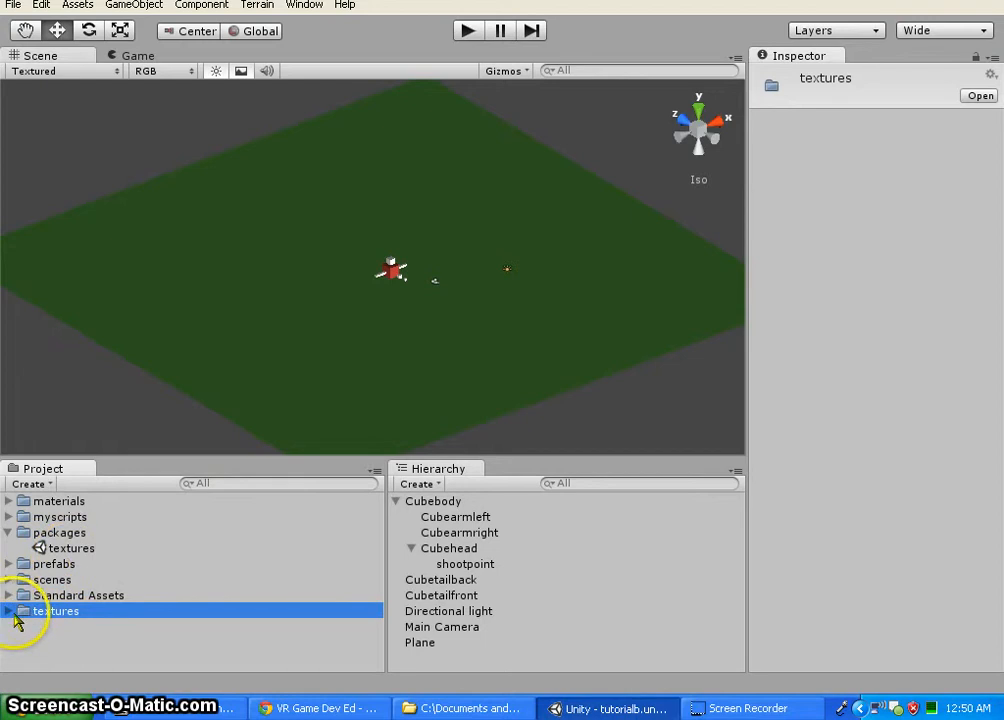
pyautogui.click(8, 612)
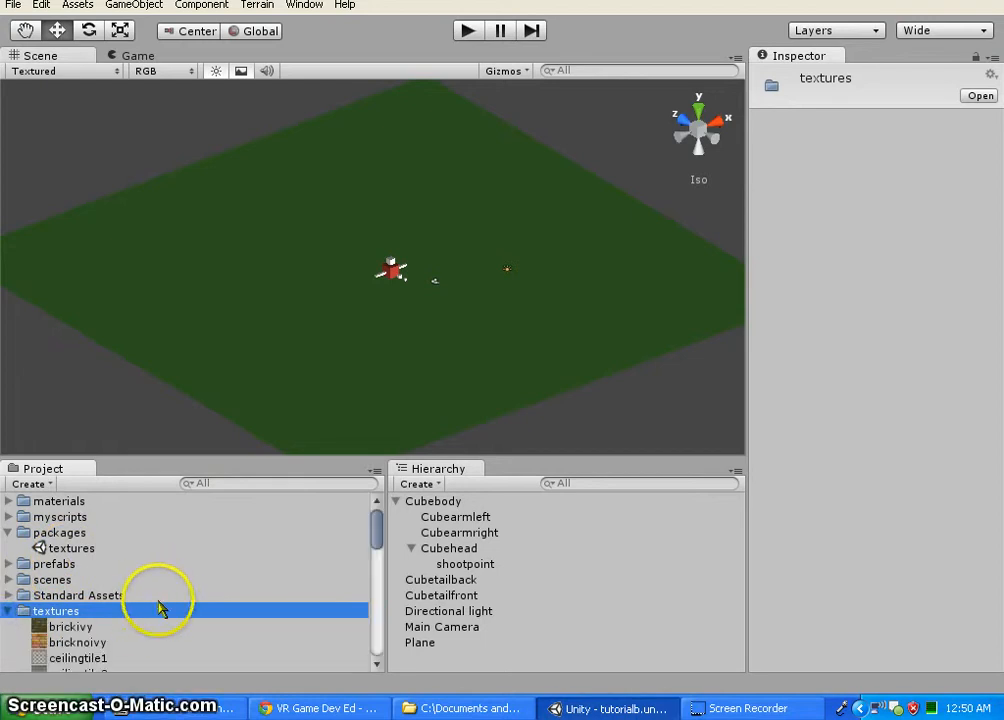
pyautogui.scroll(-5, 159, 611)
pyautogui.scroll(-6, 137, 556)
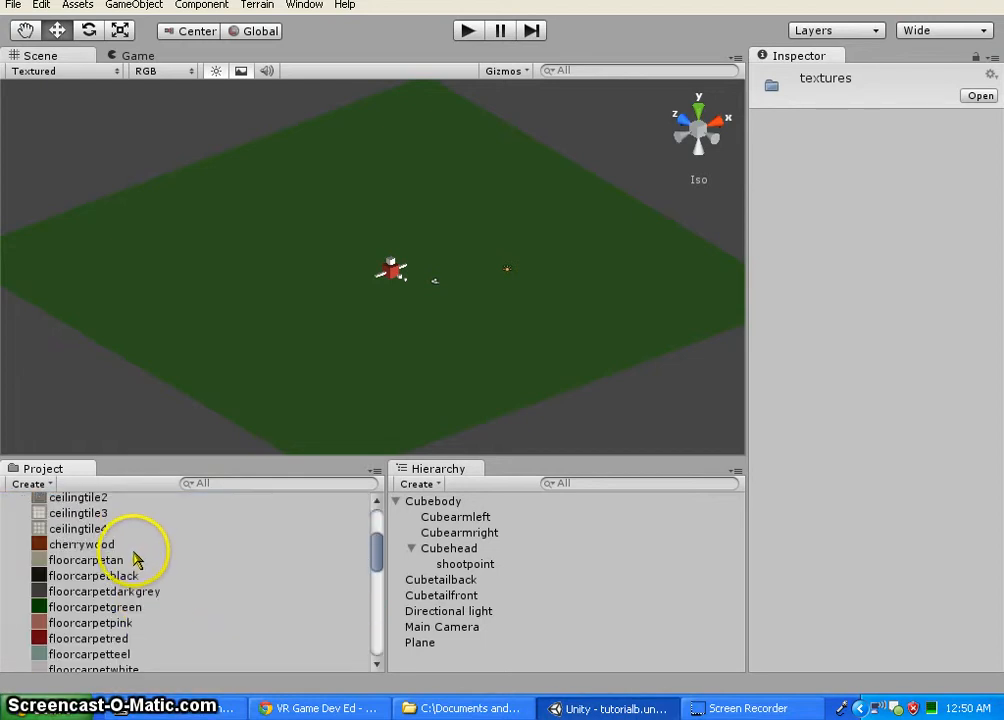
pyautogui.scroll(-10, 137, 571)
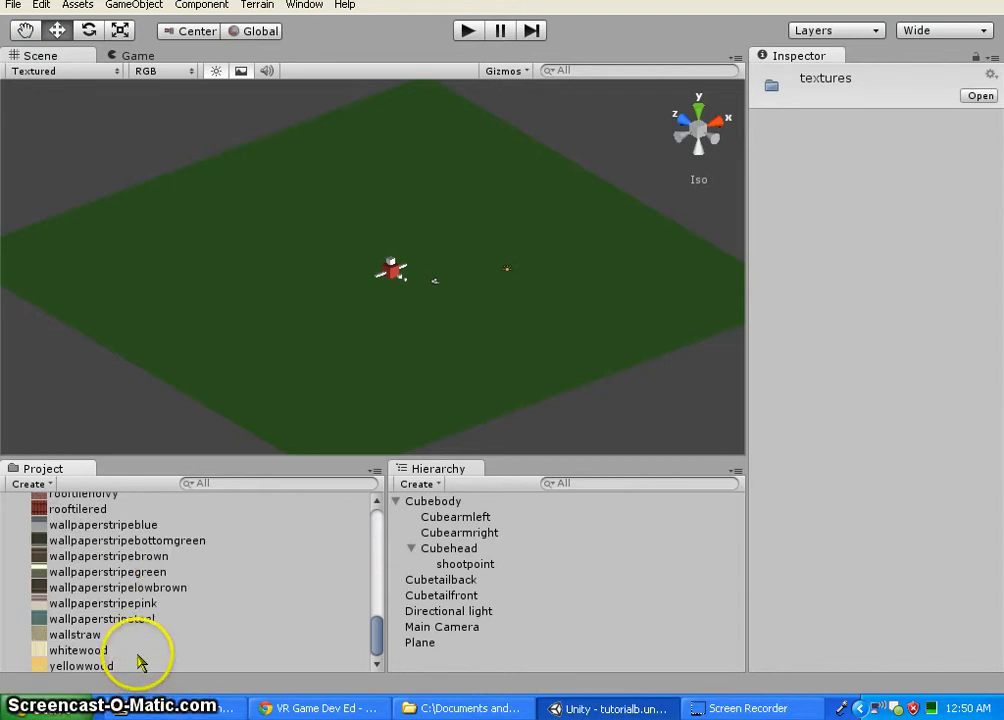
pyautogui.scroll(8, 139, 655)
pyautogui.scroll(10, 136, 632)
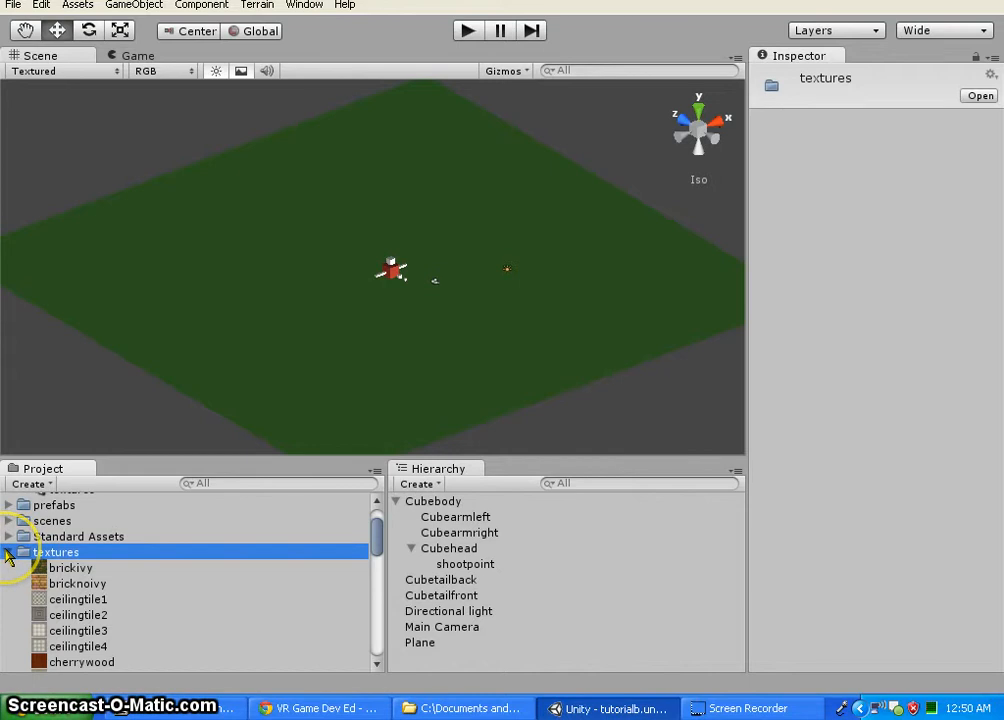
pyautogui.click(8, 552)
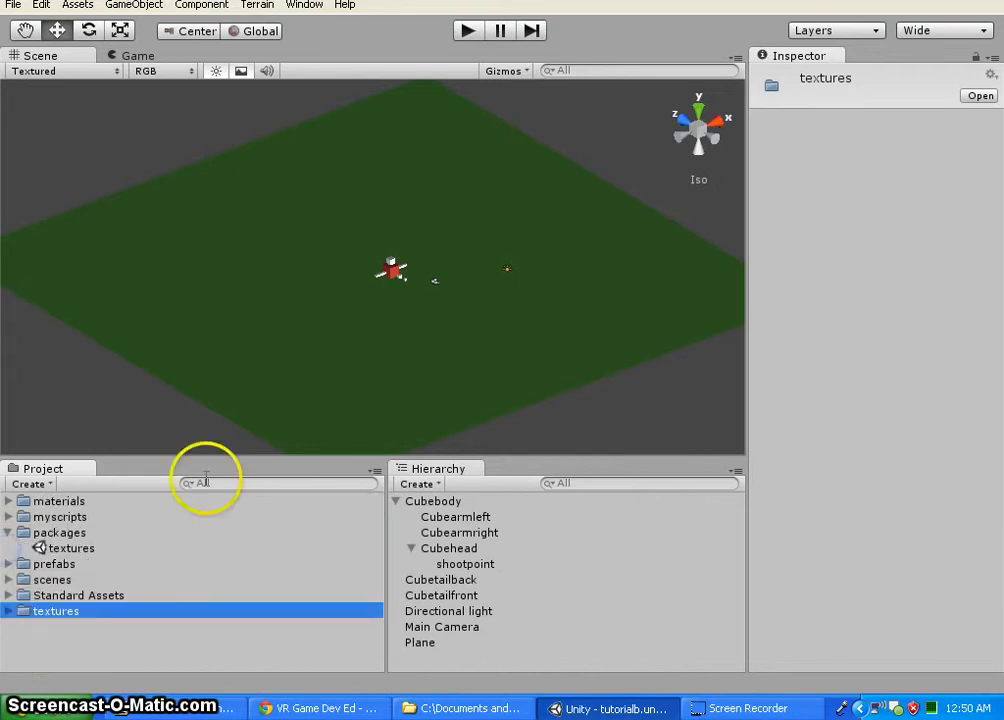
pyautogui.click(8, 611)
pyautogui.scroll(-4, 246, 572)
pyautogui.scroll(4, 240, 567)
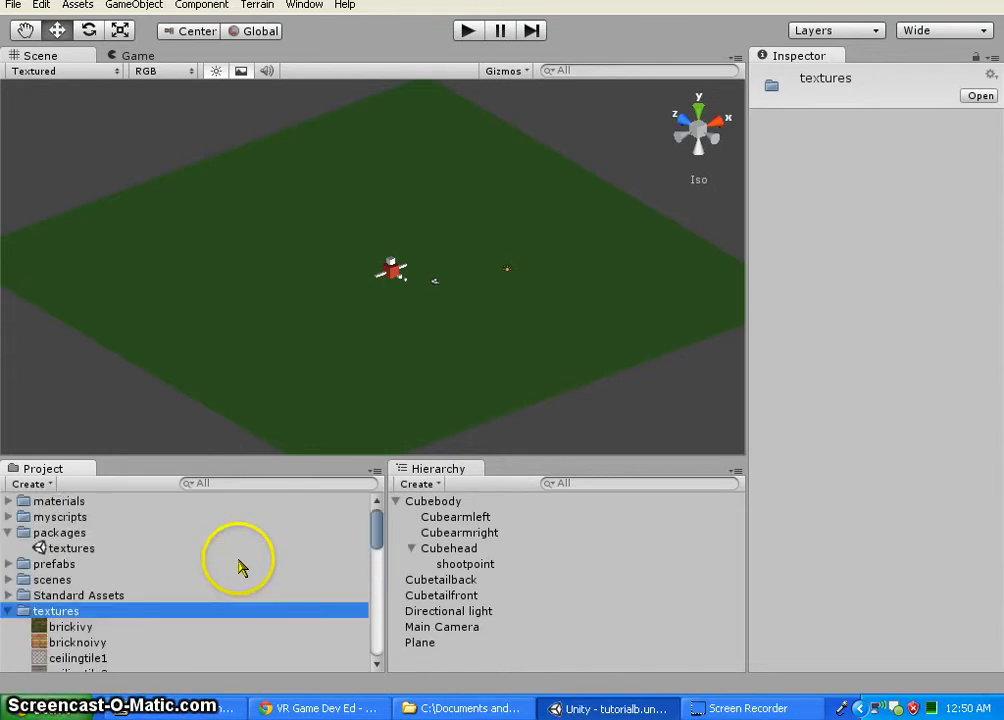
# Show the existing materials in the materials folder and inspect the bricknoivy texture's import settings and preview.
pyautogui.moveTo(452, 343)
pyautogui.keyDown('alt'); pyautogui.mouseDown()
pyautogui.moveTo(417, 264)
pyautogui.moveTo(480, 367)
pyautogui.moveTo(432, 309)
pyautogui.moveTo(443, 338)
pyautogui.mouseUp(); pyautogui.keyUp('alt')
pyautogui.scroll(5, 372, 186)
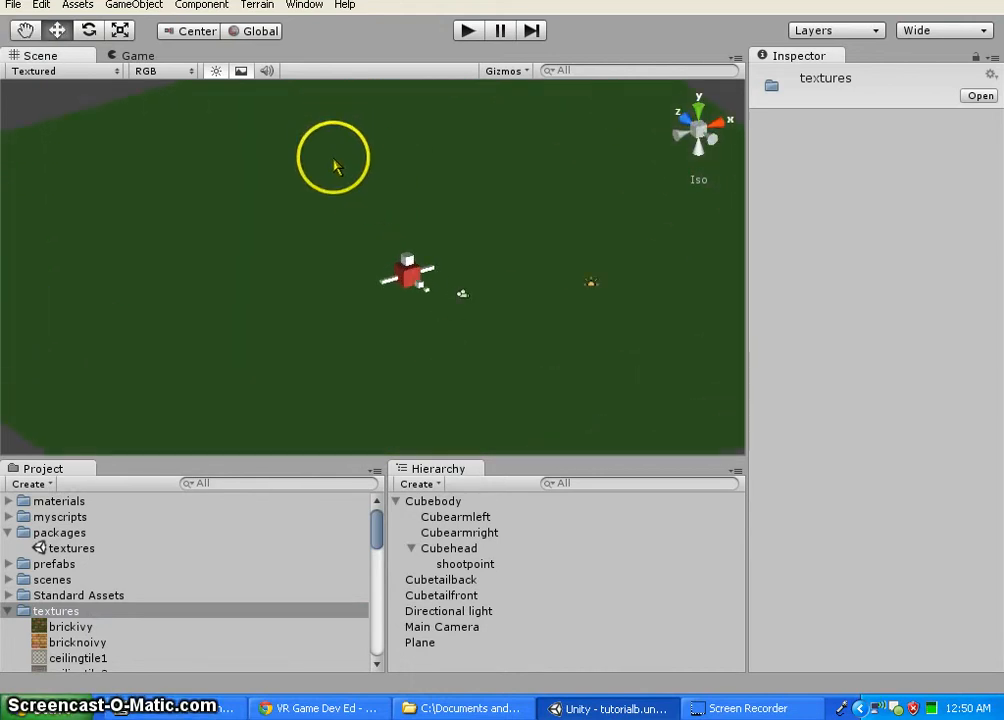
pyautogui.keyDown('alt'); pyautogui.moveTo(335, 167); pyautogui.dragTo(347, 242); pyautogui.keyUp('alt')
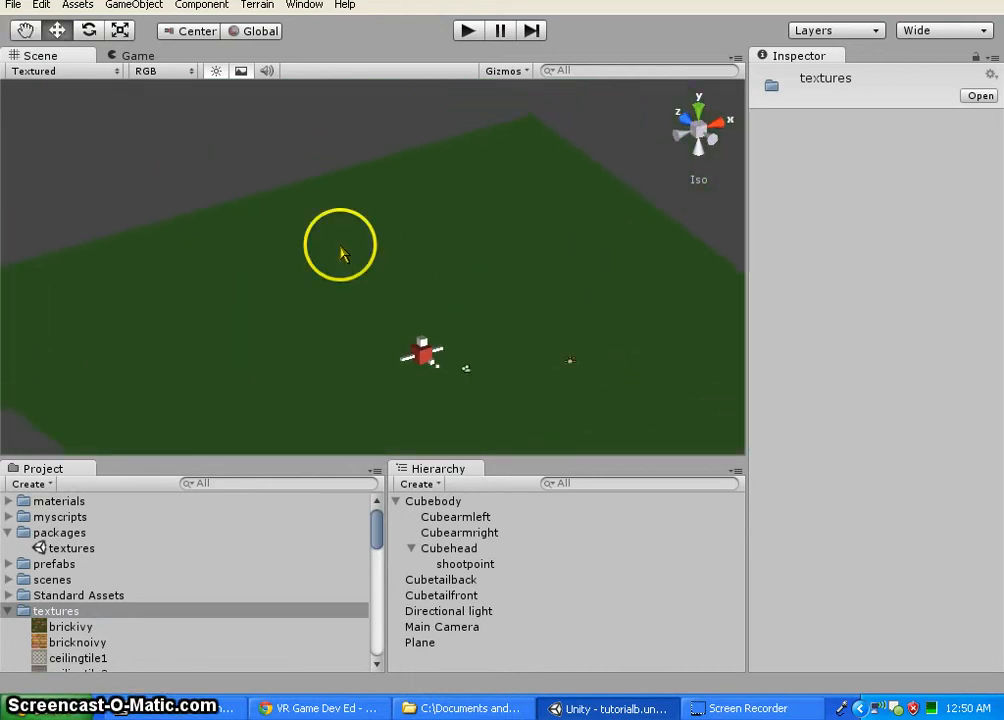
pyautogui.scroll(1, 342, 252)
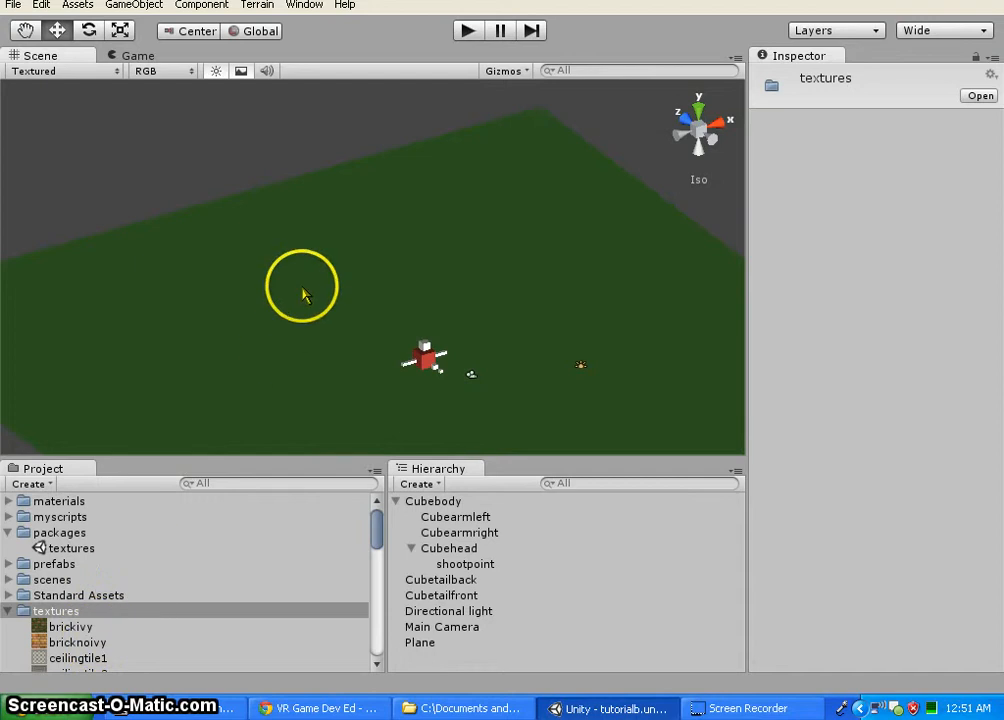
pyautogui.moveTo(376, 522)
pyautogui.mouseDown()
pyautogui.moveTo(376, 549)
pyautogui.moveTo(380, 500)
pyautogui.mouseUp()
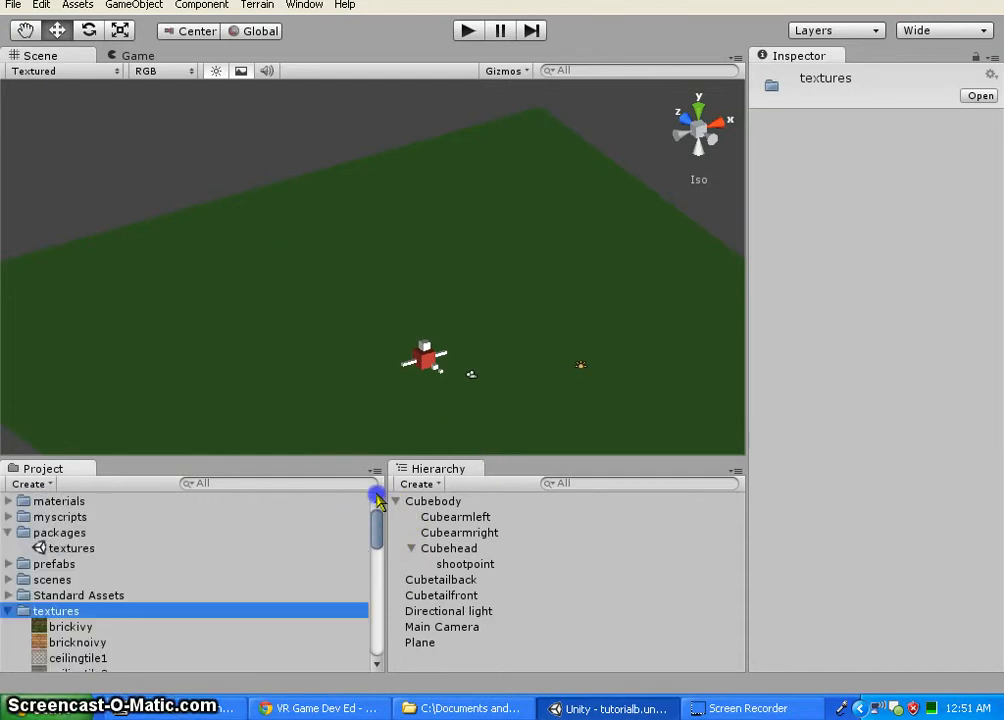
pyautogui.click(9, 501)
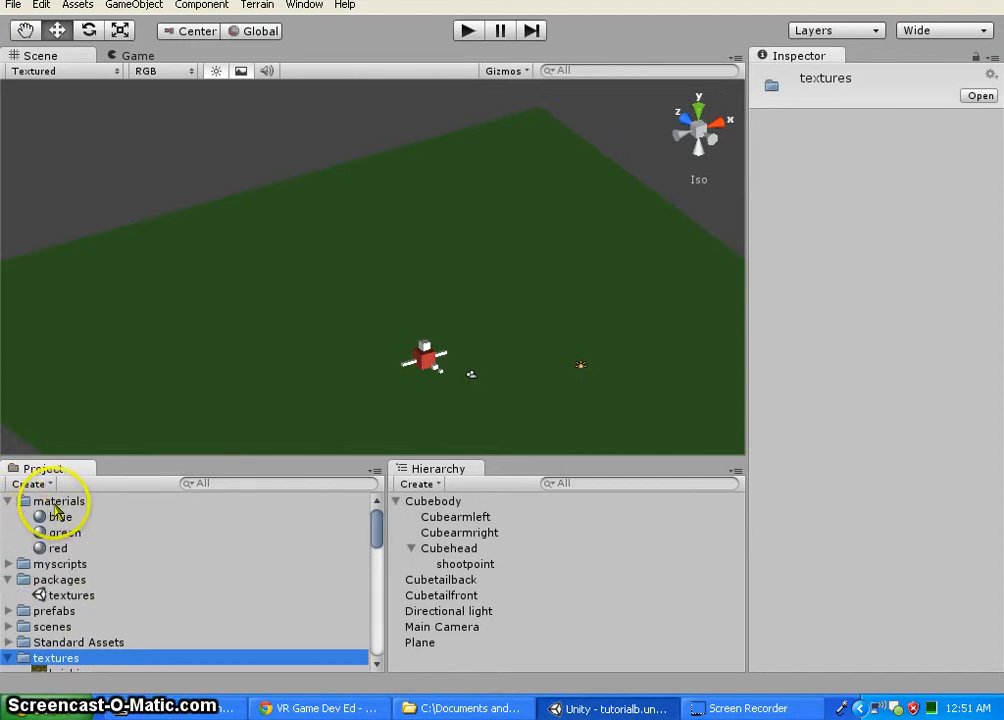
pyautogui.scroll(-3, 148, 598)
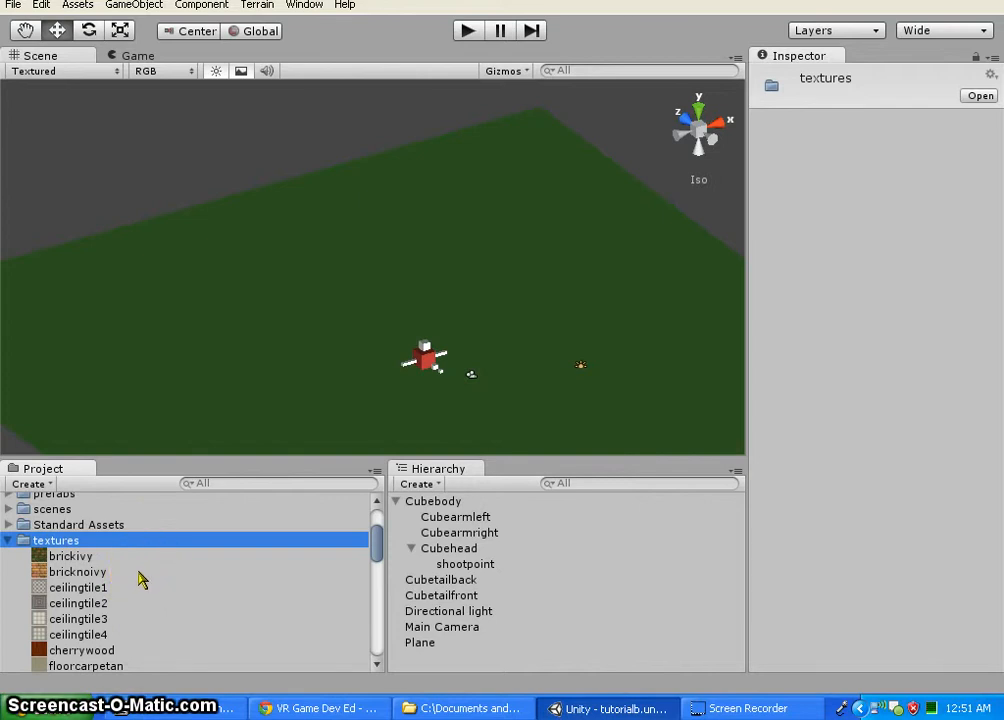
pyautogui.click(102, 574)
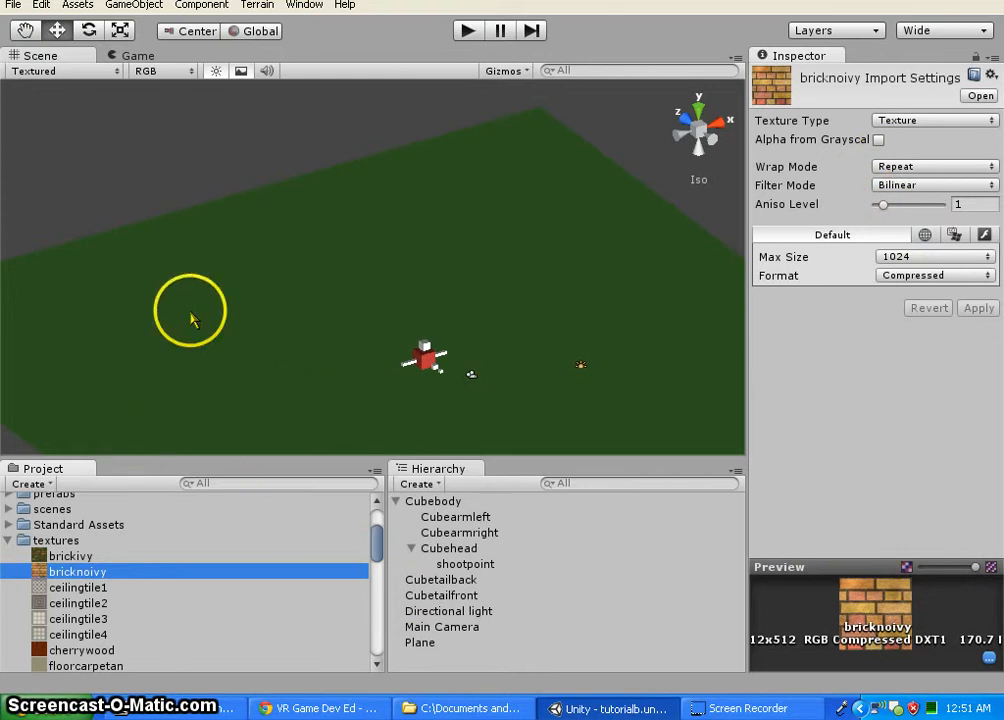
# Create a new material named bricks in the materials folder.
pyautogui.scroll(4, 45, 575)
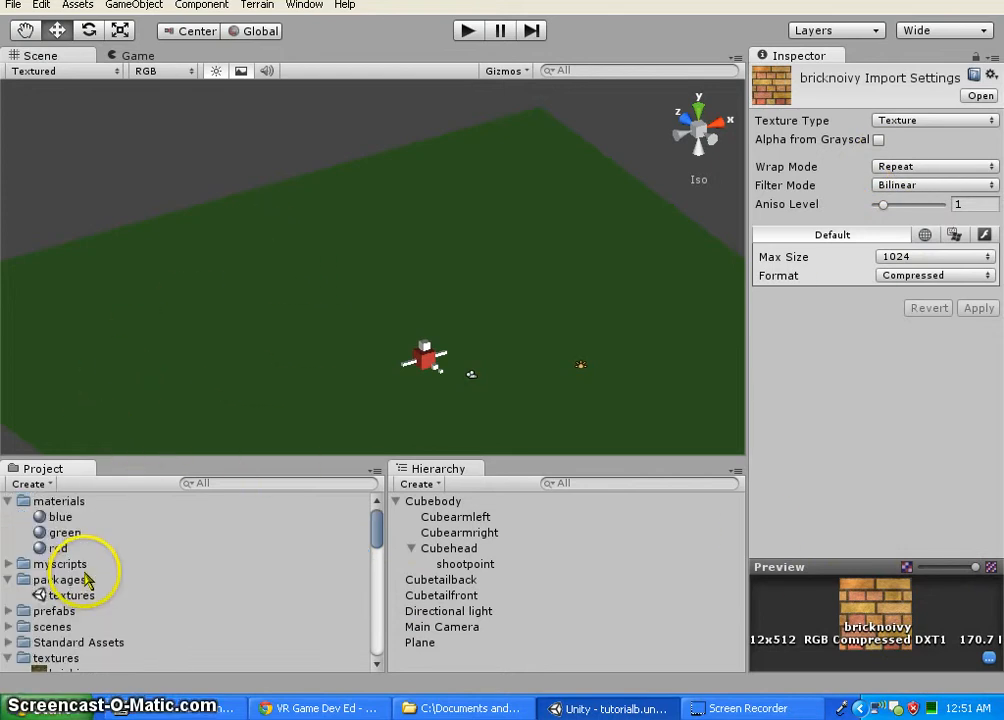
pyautogui.rightClick(60, 505)
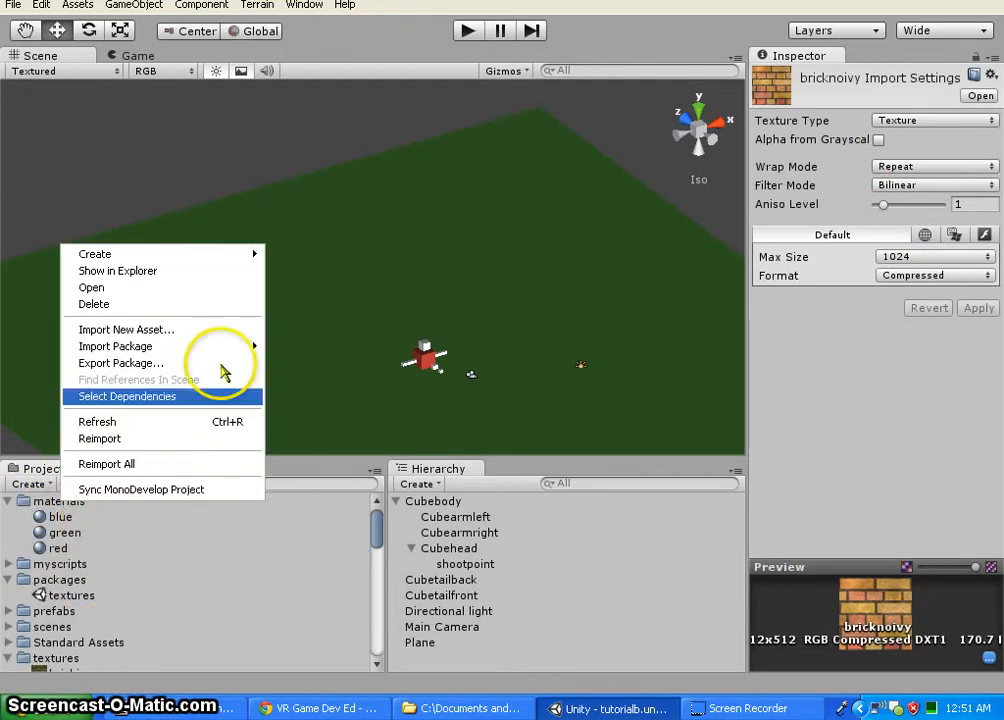
pyautogui.moveTo(180, 255)
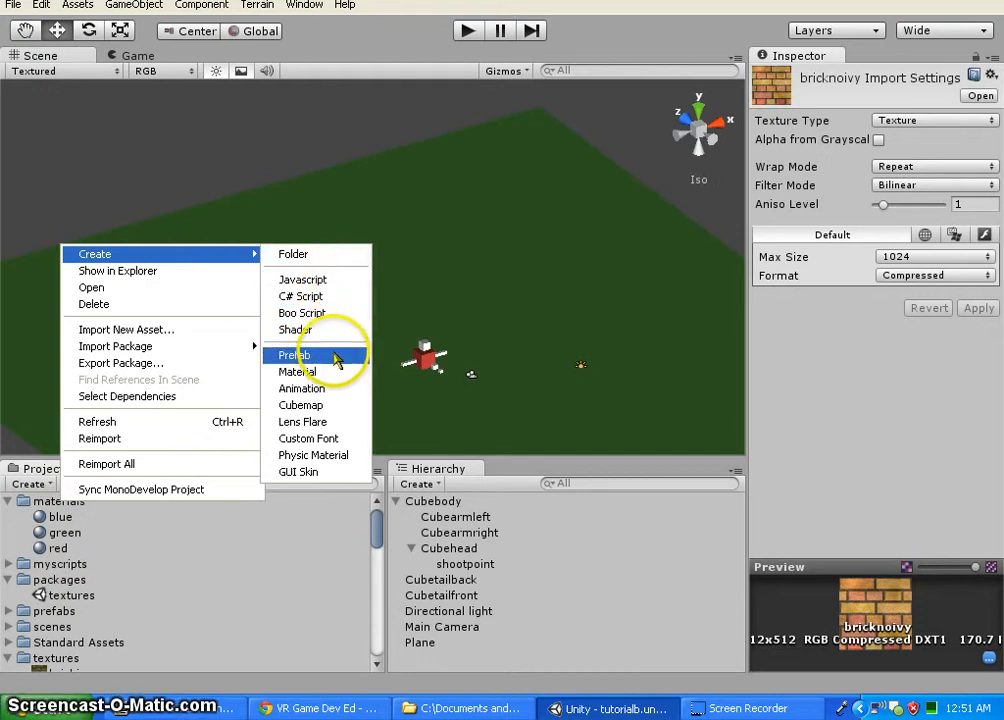
pyautogui.click(339, 374)
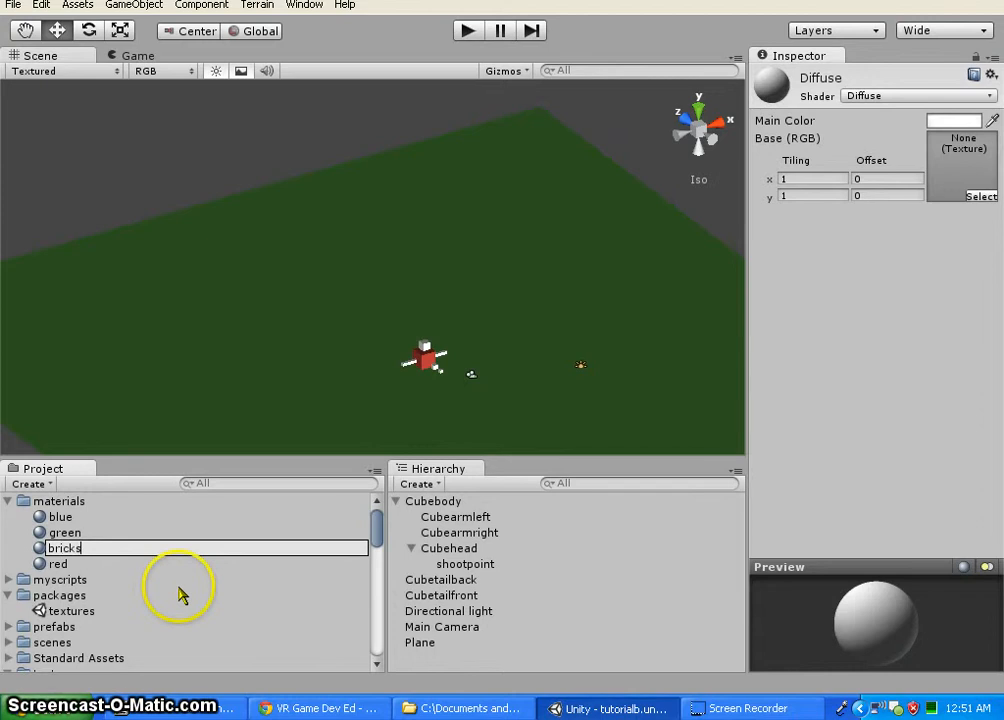
pyautogui.write('bricks')
pyautogui.click(136, 579)
# Assign the bricknoivy texture as the base texture of the bricks material and rotate its preview sphere.
pyautogui.click(88, 537)
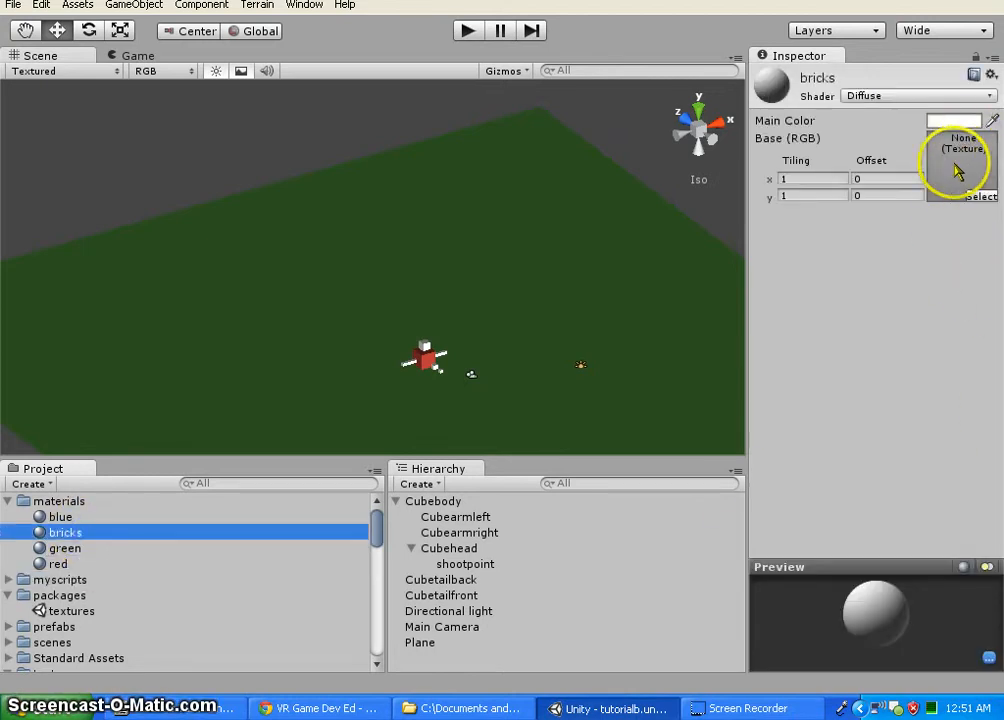
pyautogui.scroll(-3, 236, 578)
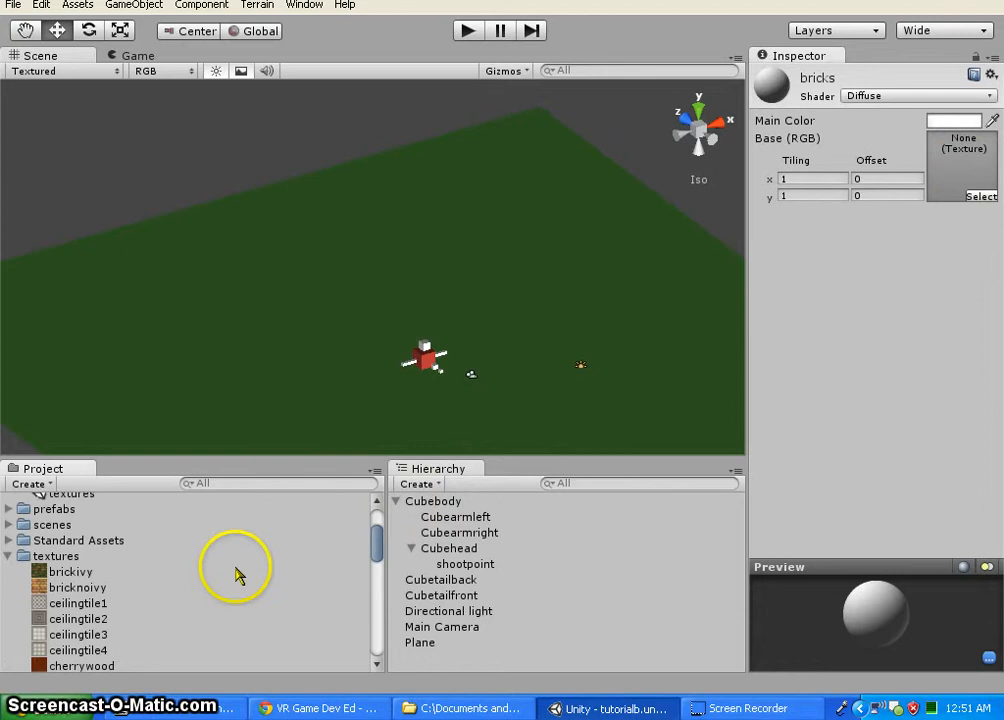
pyautogui.scroll(-2, 236, 567)
pyautogui.moveTo(80, 527); pyautogui.dragTo(155, 521)
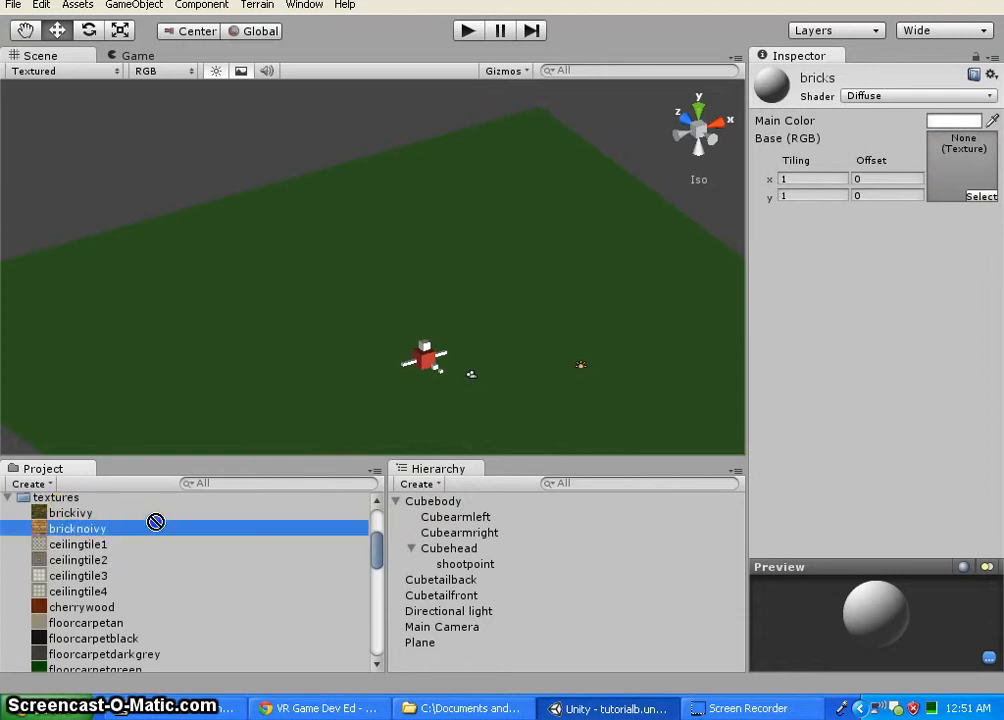
pyautogui.moveTo(463, 505); pyautogui.dragTo(923, 277)
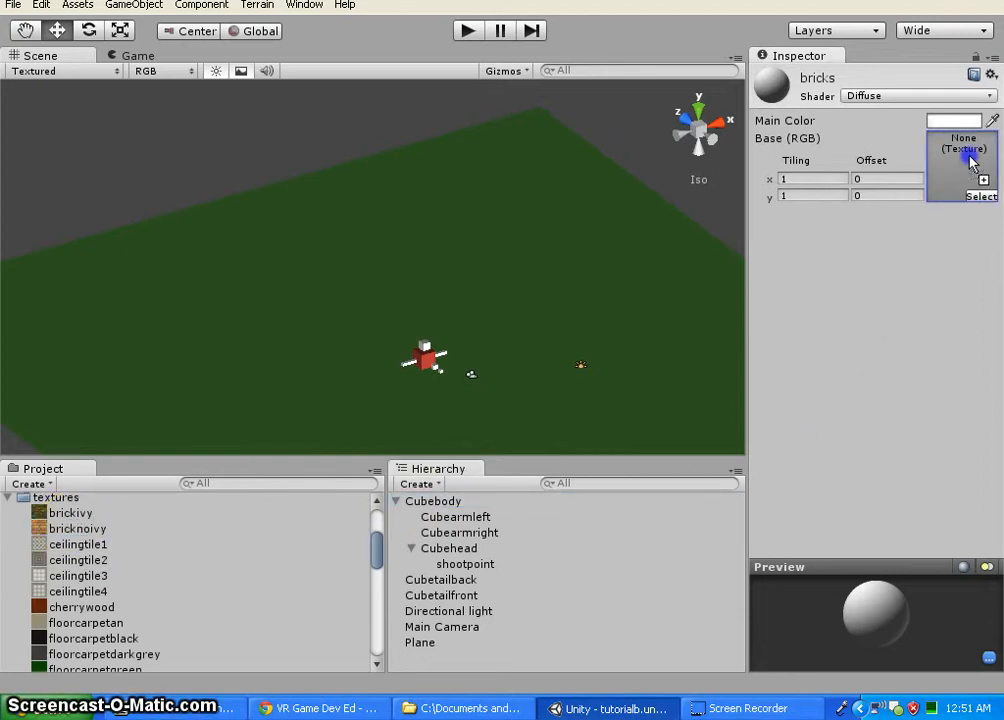
pyautogui.moveTo(969, 160); pyautogui.dragTo(971, 164)
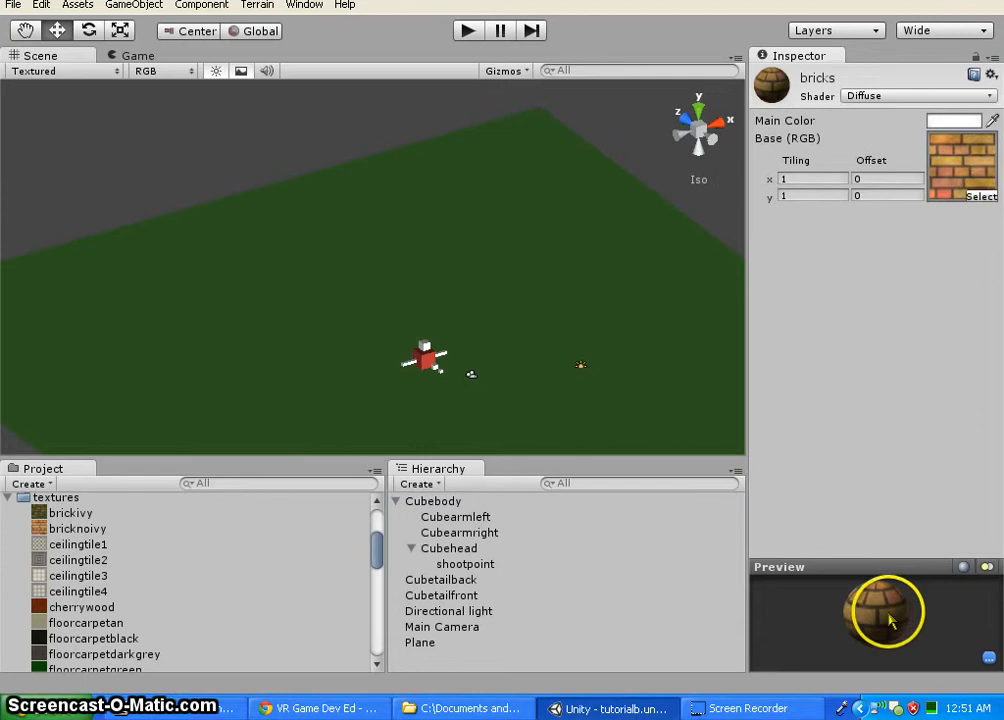
pyautogui.moveTo(909, 616)
pyautogui.mouseDown()
pyautogui.moveTo(792, 595)
pyautogui.moveTo(800, 627)
pyautogui.moveTo(950, 602)
pyautogui.moveTo(941, 619)
pyautogui.moveTo(833, 619)
pyautogui.moveTo(867, 635)
pyautogui.moveTo(924, 601)
pyautogui.mouseUp()
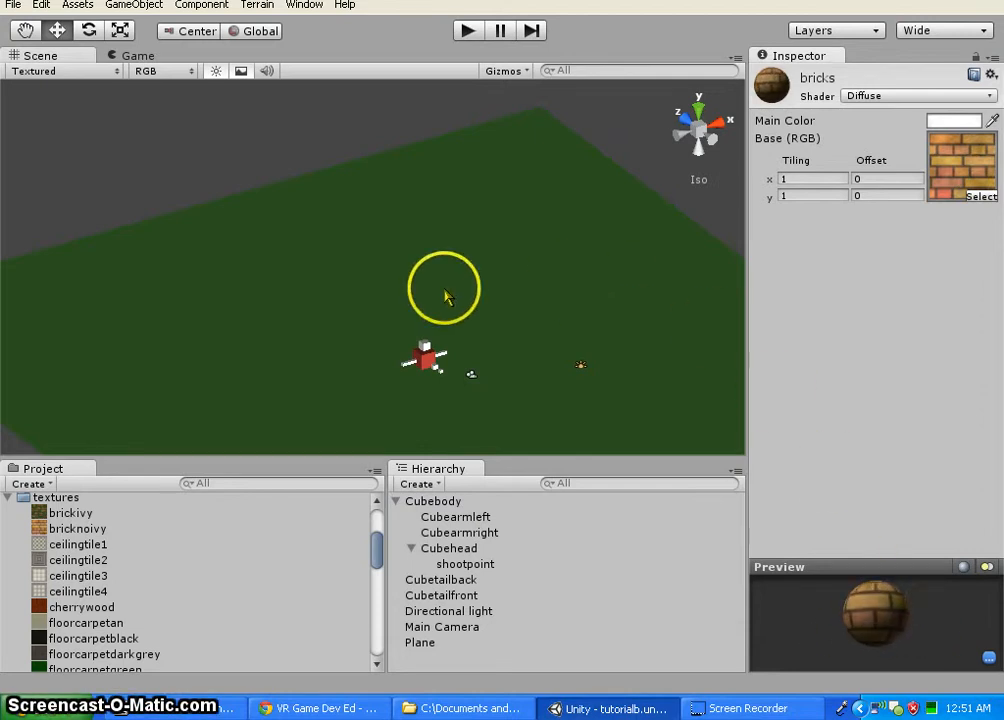
# Add a new cube to the scene.
pyautogui.scroll(4, 267, 234)
pyautogui.scroll(-3, 268, 235)
pyautogui.keyDown('alt'); pyautogui.moveTo(267, 234); pyautogui.dragTo(313, 224); pyautogui.keyUp('alt')
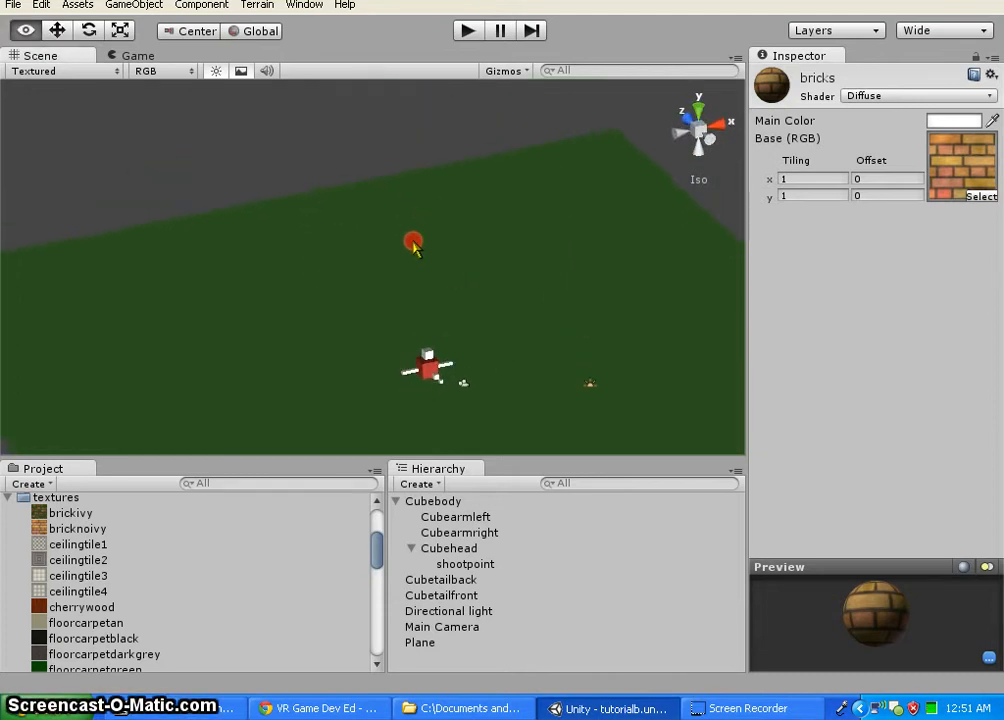
pyautogui.keyDown('alt'); pyautogui.moveTo(414, 246); pyautogui.dragTo(397, 240); pyautogui.keyUp('alt')
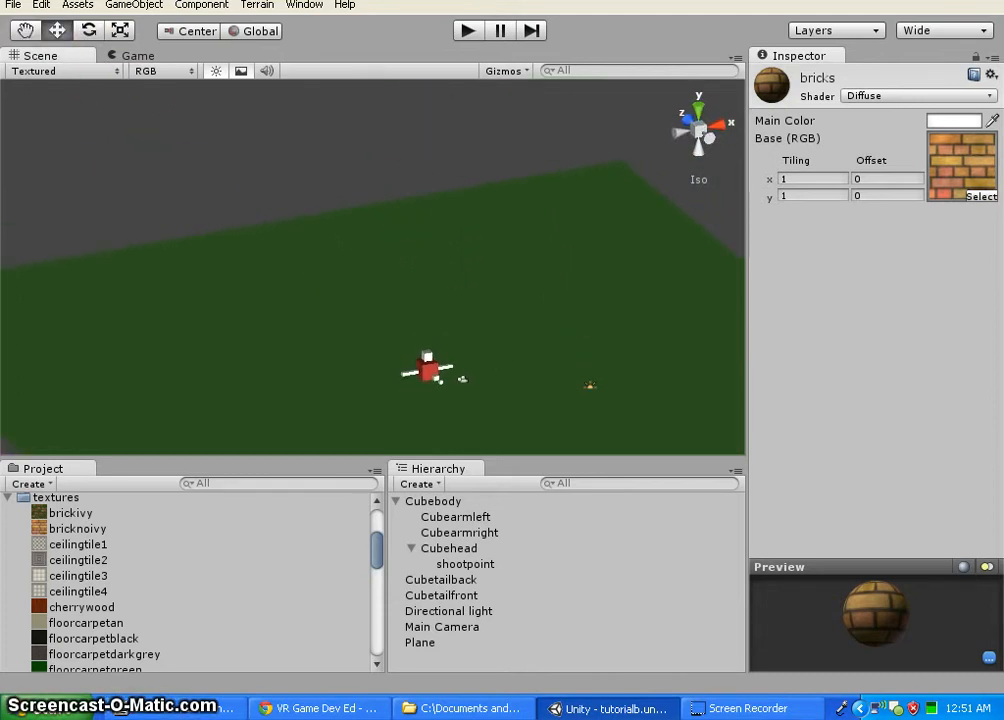
pyautogui.click(128, 8)
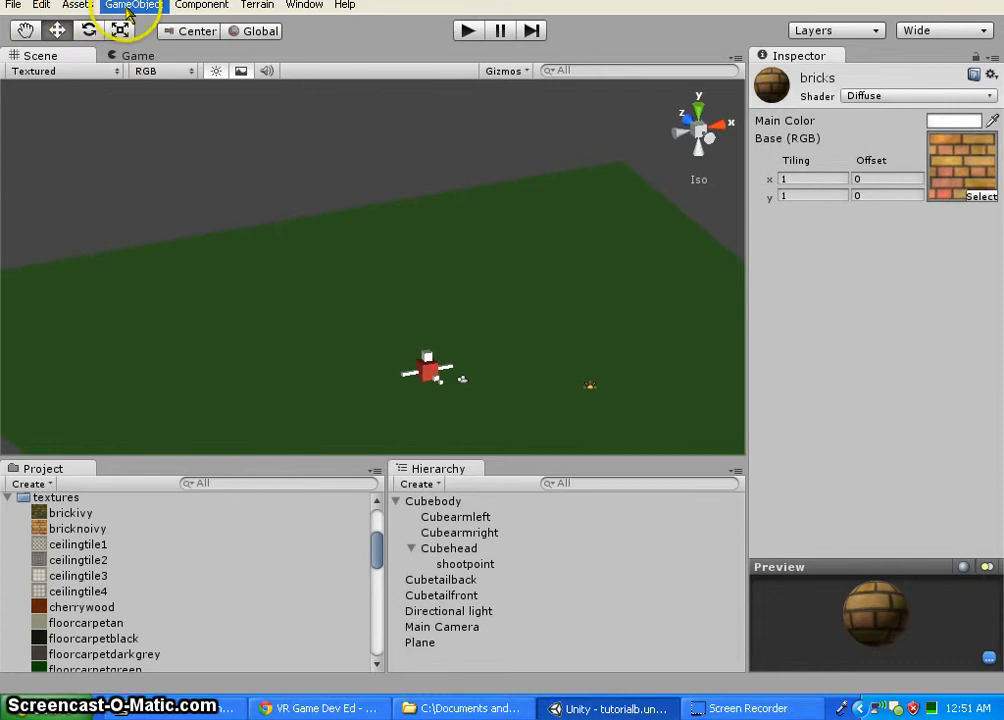
pyautogui.click(138, 8)
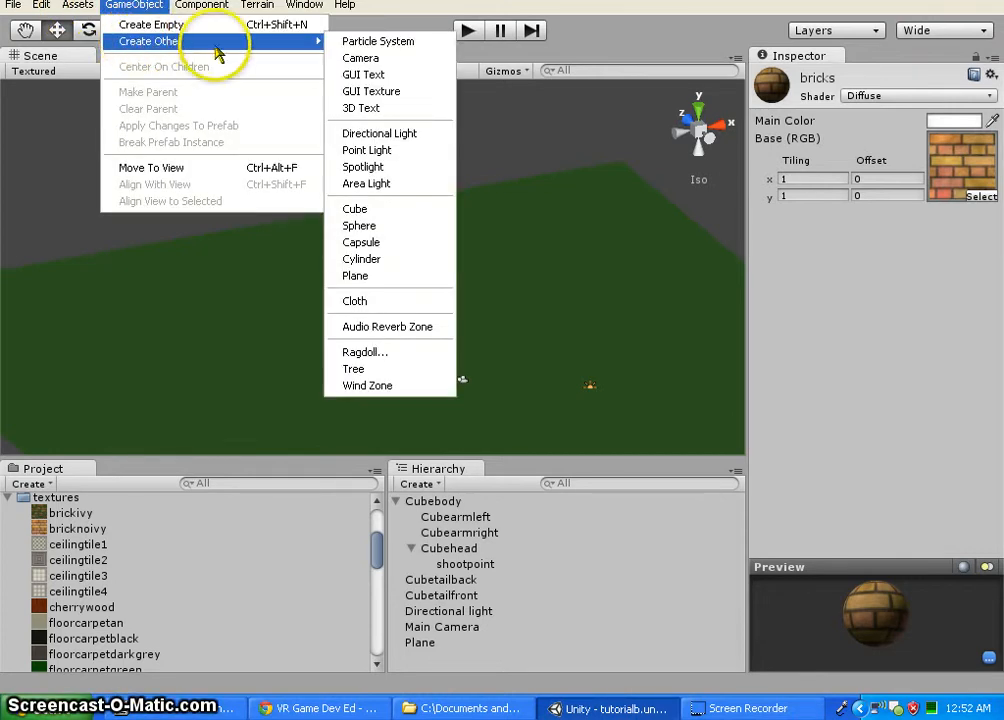
pyautogui.moveTo(268, 42)
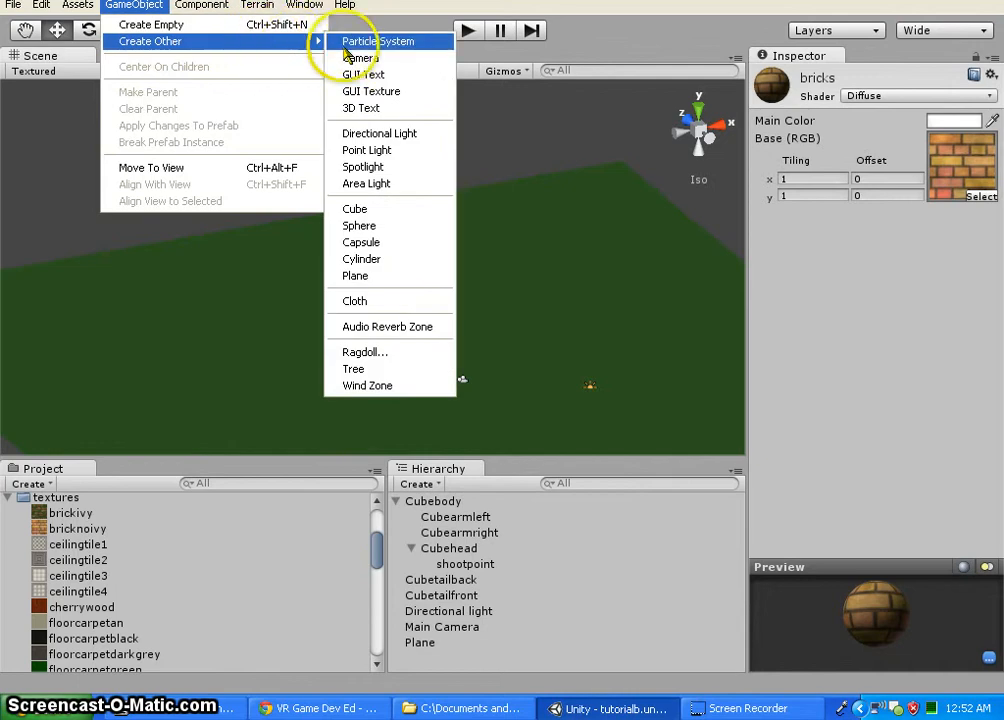
pyautogui.click(393, 222)
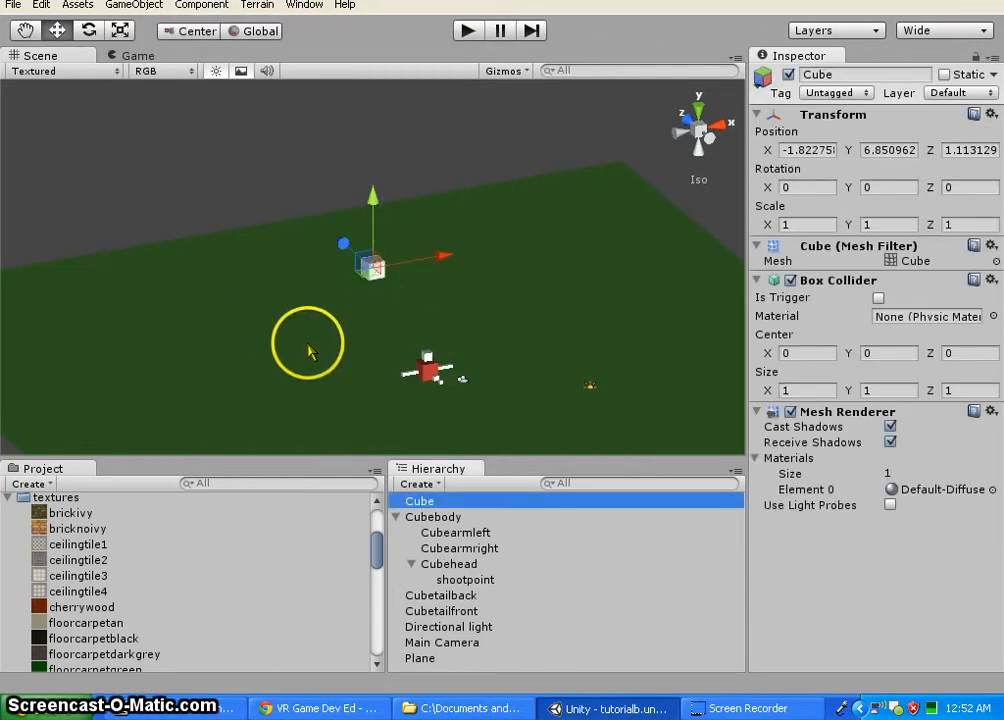
# Move the new cube back to about Z 17.57 and lower it to about Y 2.72.
pyautogui.moveTo(309, 347); pyautogui.dragTo(268, 347, button='middle')
pyautogui.keyDown('alt'); pyautogui.moveTo(268, 347); pyautogui.dragTo(574, 260); pyautogui.keyUp('alt')
pyautogui.moveTo(289, 240); pyautogui.dragTo(20, 221)
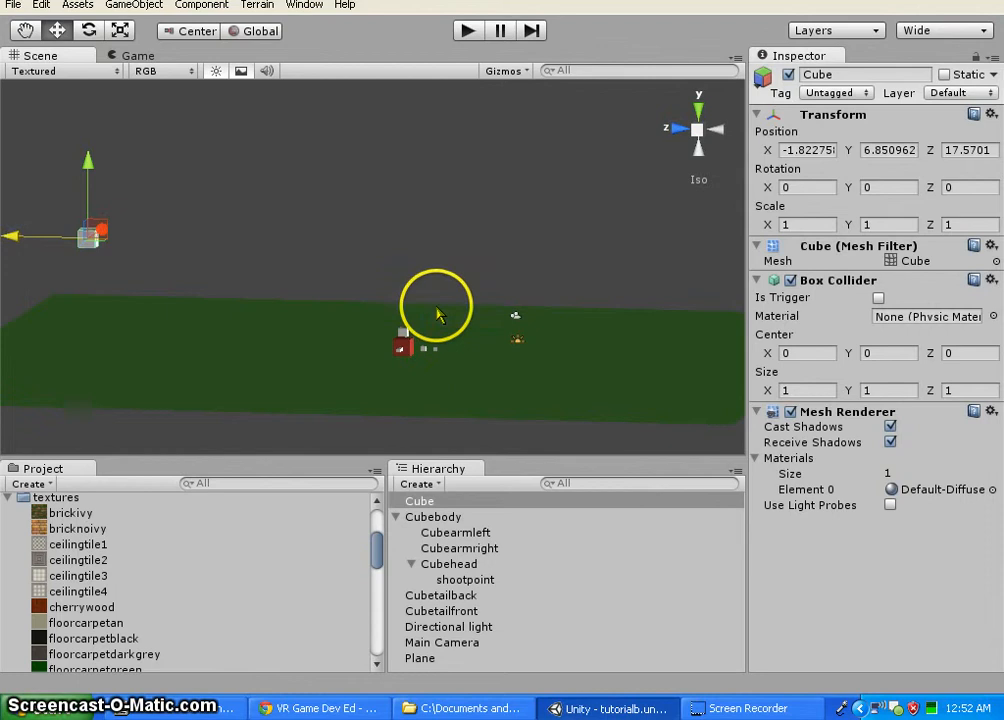
pyautogui.moveTo(435, 307)
pyautogui.keyDown('alt'); pyautogui.mouseDown()
pyautogui.moveTo(184, 347)
pyautogui.moveTo(143, 316)
pyautogui.mouseUp(); pyautogui.keyUp('alt')
pyautogui.click(257, 137)
pyautogui.moveTo(257, 137); pyautogui.dragTo(243, 203)
pyautogui.keyDown('alt'); pyautogui.moveTo(470, 283); pyautogui.dragTo(535, 278); pyautogui.keyUp('alt')
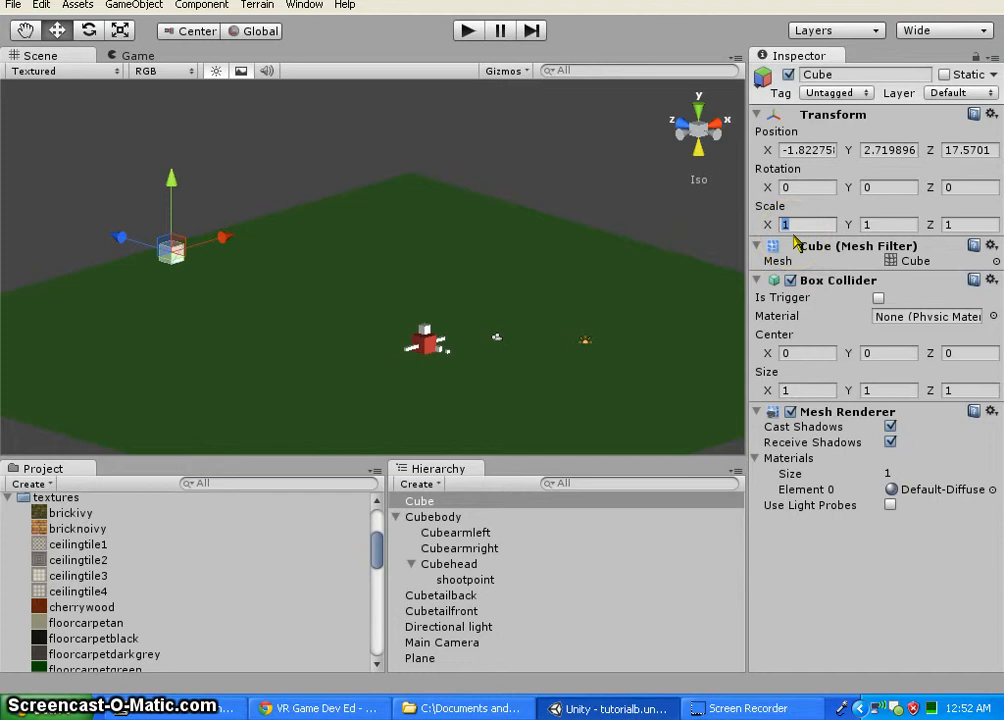
# Scale the cube into a long wall with X scale 50 and Y scale 10.
pyautogui.write('10')
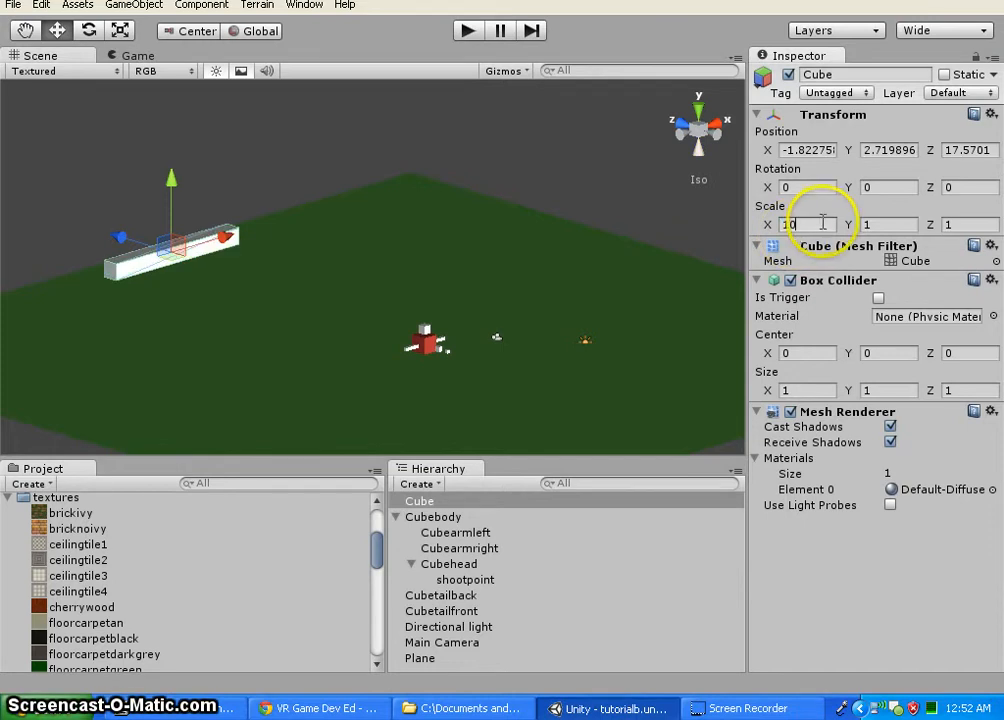
pyautogui.write('0')
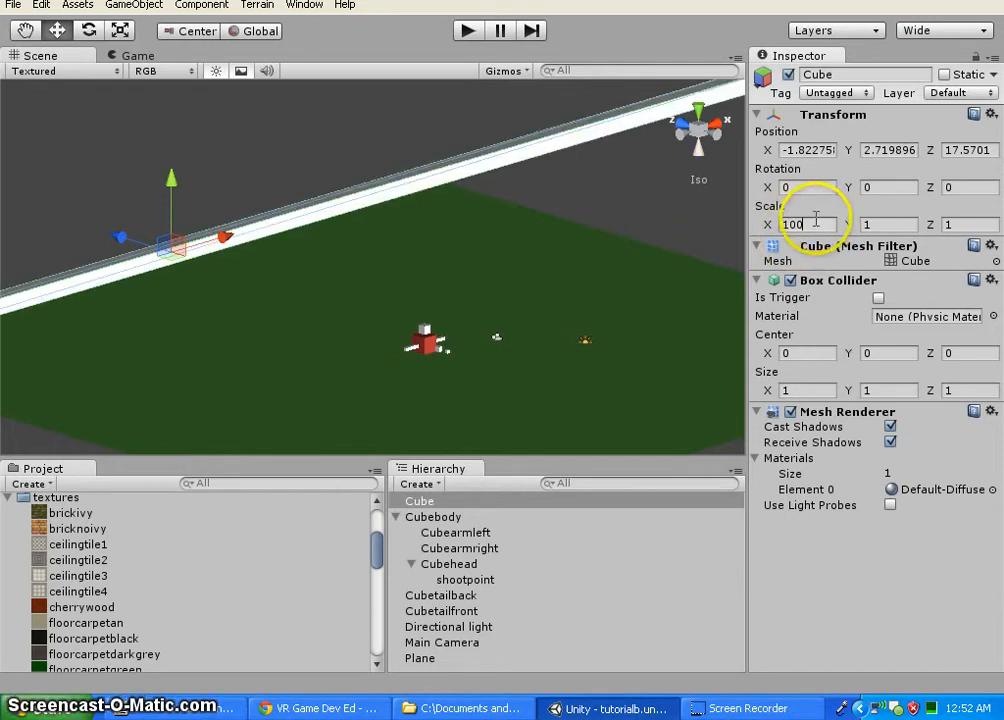
pyautogui.press('BackSpace')
pyautogui.press('BackSpace')
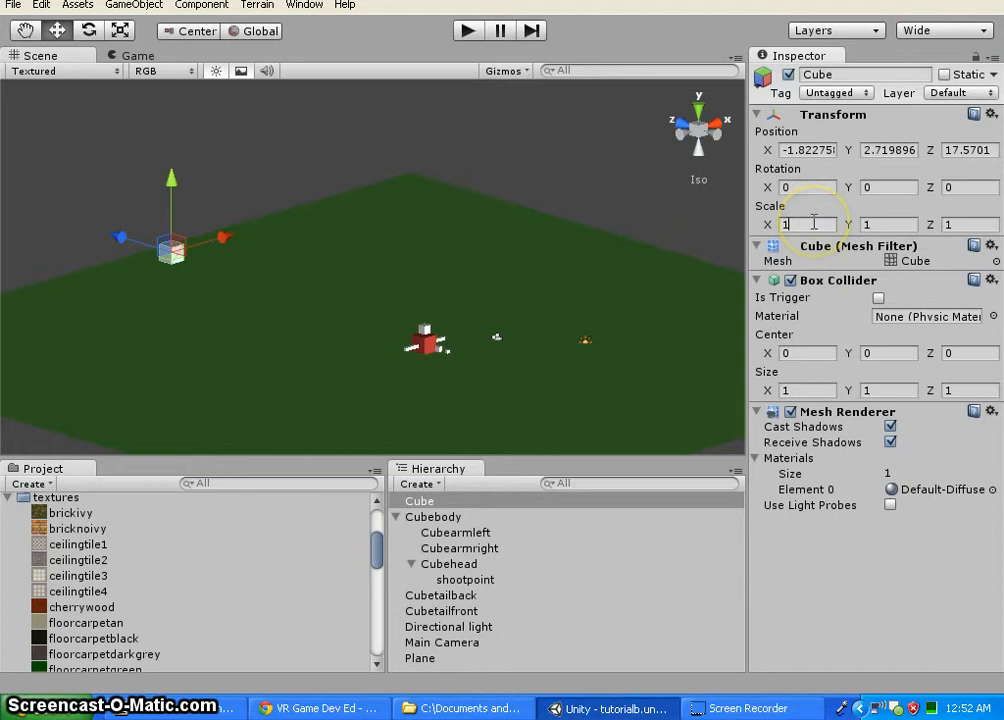
pyautogui.write('50')
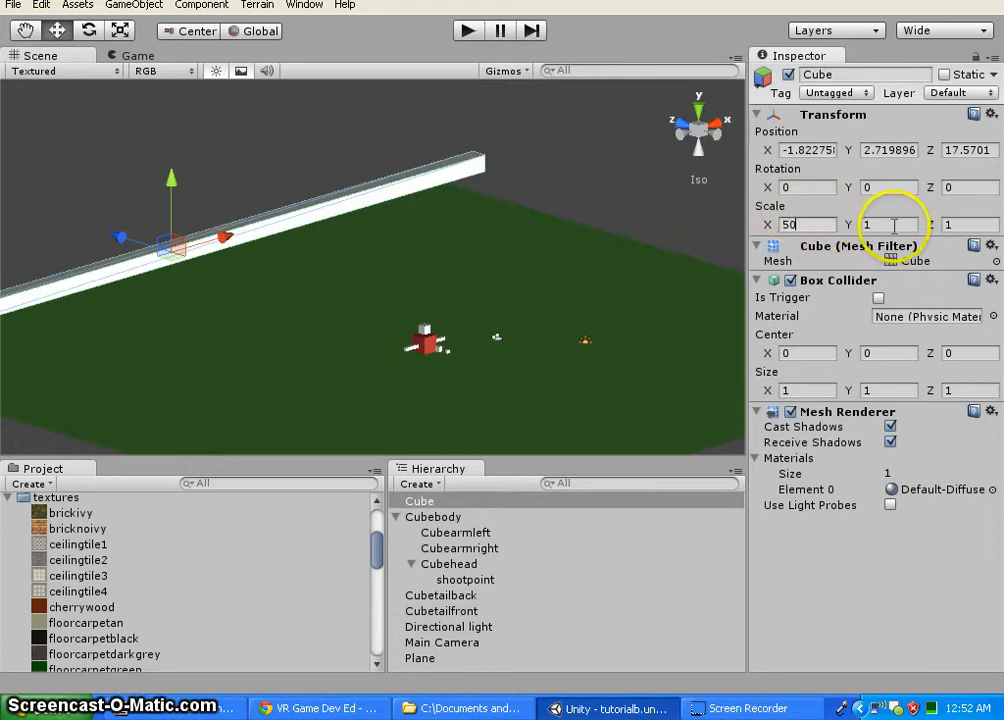
pyautogui.write('10')
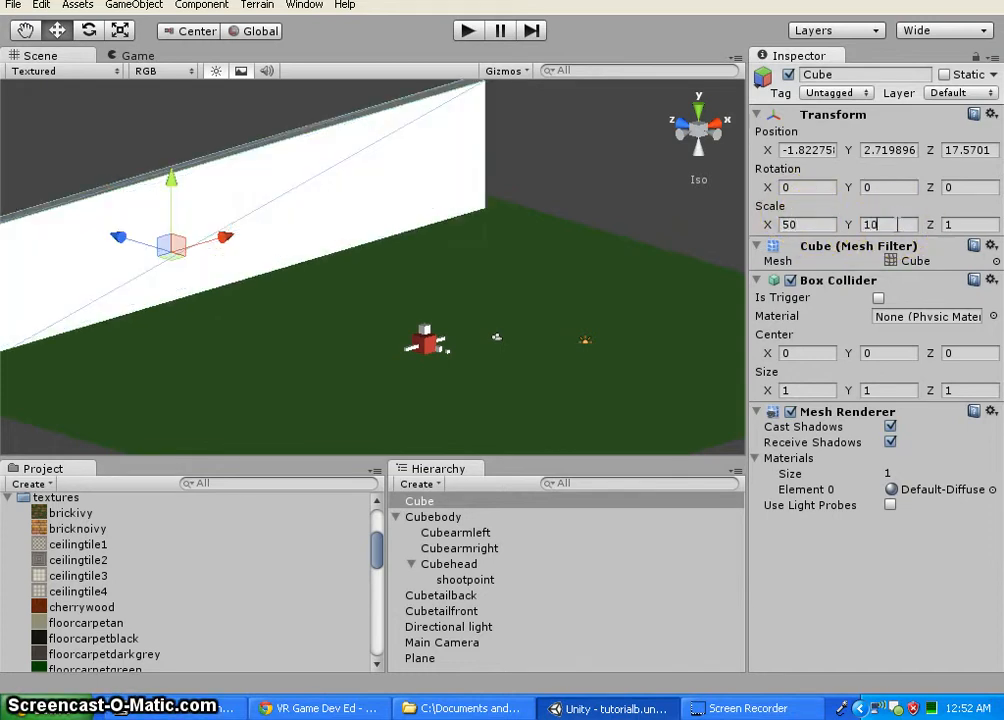
# Shift the wall along X to about -0.36 and raise it to about Y 4.93 so it stands on the plane.
pyautogui.keyDown('alt'); pyautogui.moveTo(450, 268); pyautogui.dragTo(417, 247); pyautogui.keyUp('alt')
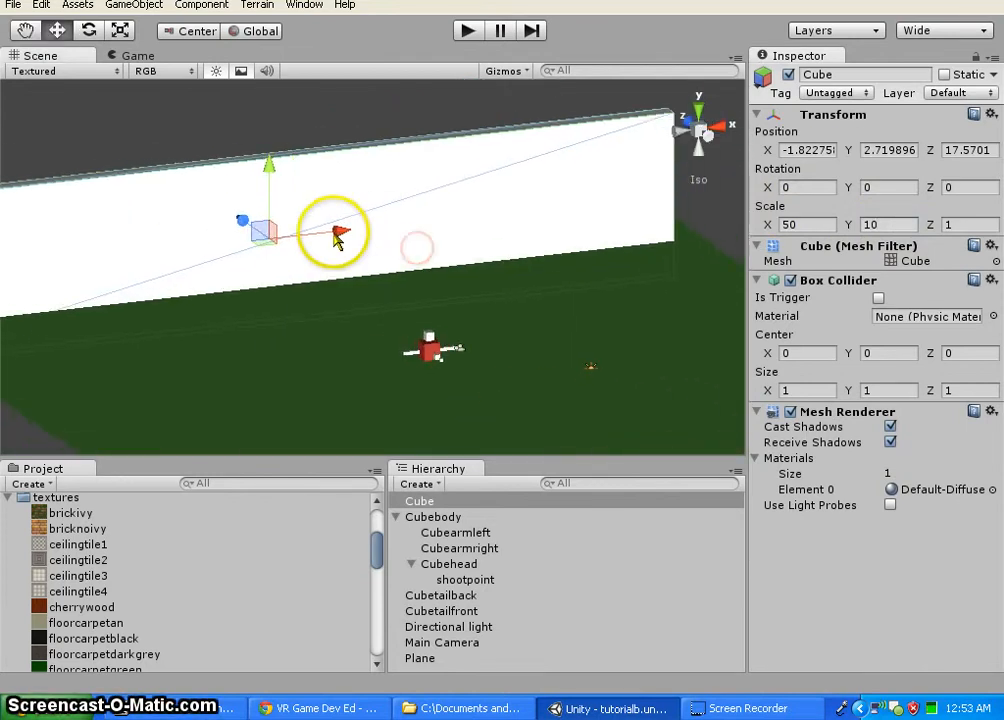
pyautogui.moveTo(343, 236); pyautogui.dragTo(367, 233)
pyautogui.keyDown('alt'); pyautogui.moveTo(464, 303); pyautogui.dragTo(355, 302); pyautogui.keyUp('alt')
pyautogui.moveTo(453, 139); pyautogui.dragTo(454, 104)
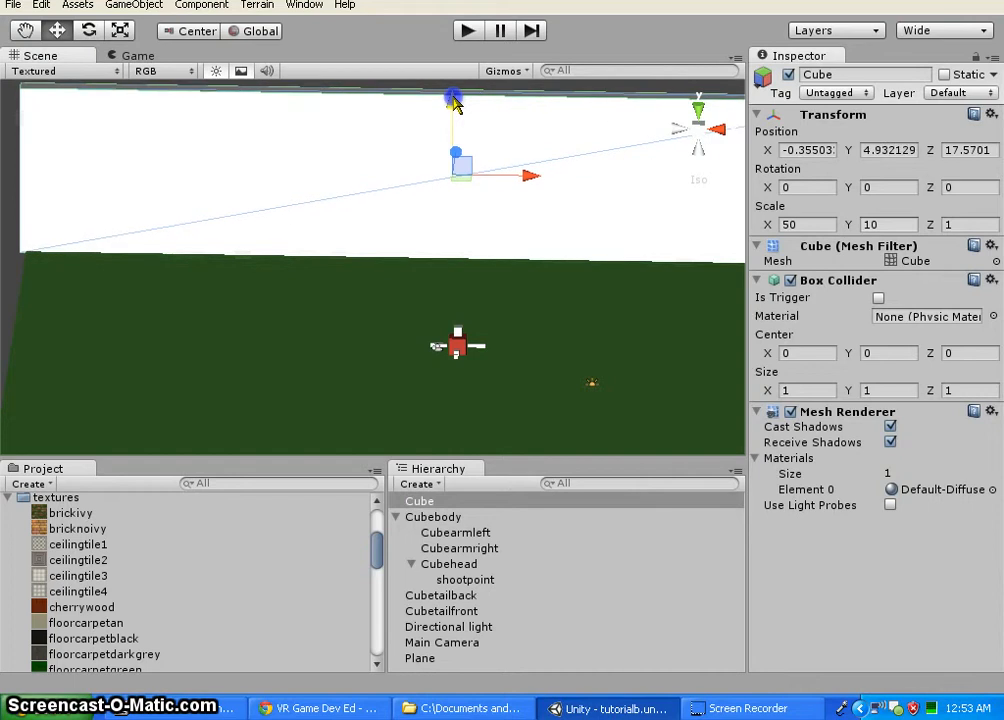
# Apply the bricks material to the wall.
pyautogui.keyDown('alt'); pyautogui.moveTo(104, 396); pyautogui.dragTo(311, 293); pyautogui.keyUp('alt')
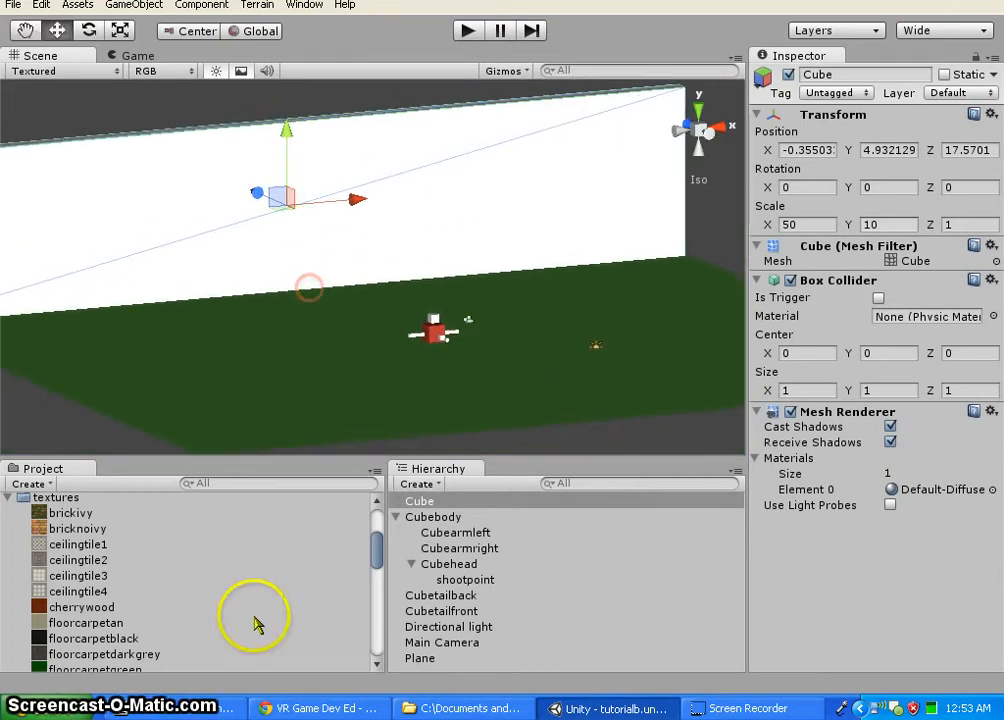
pyautogui.scroll(5, 187, 591)
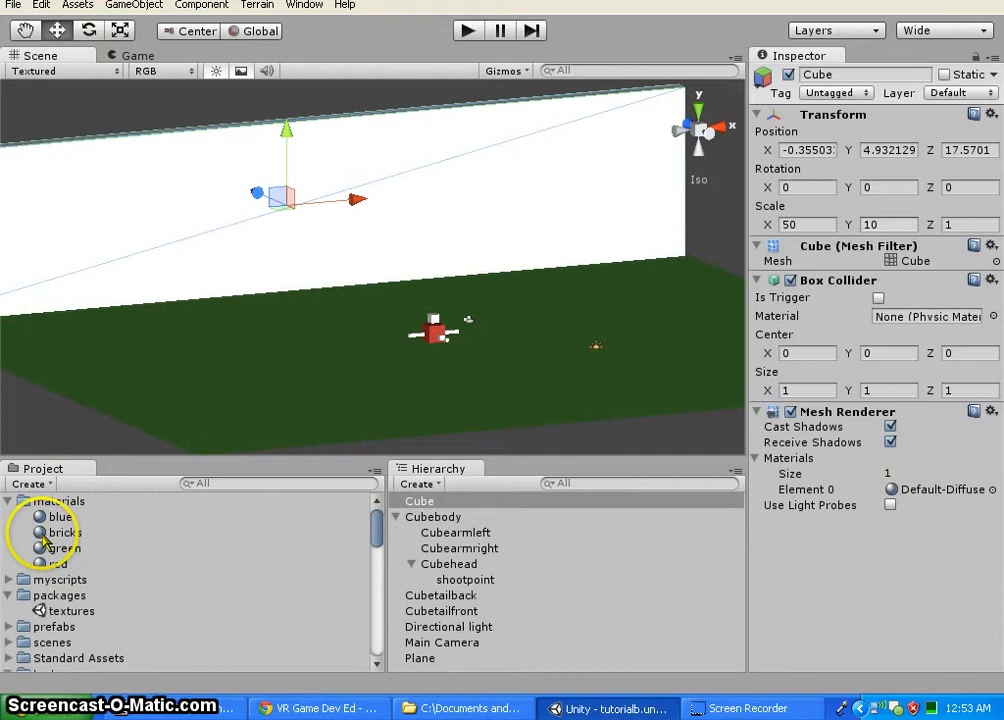
pyautogui.moveTo(50, 533); pyautogui.dragTo(187, 265)
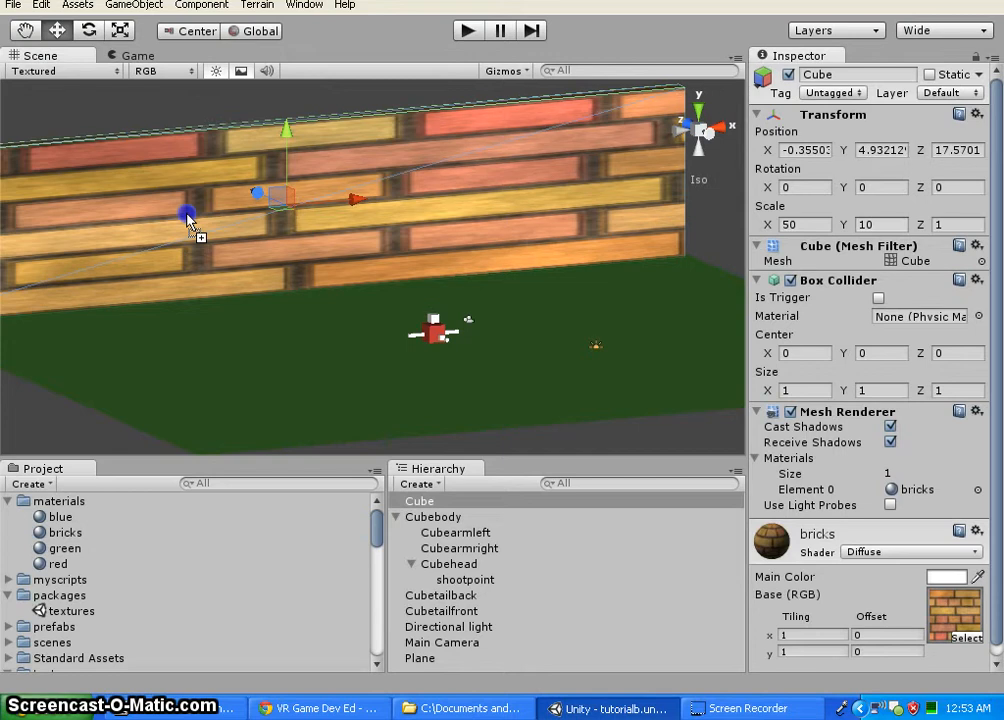
pyautogui.moveTo(187, 214); pyautogui.dragTo(188, 215)
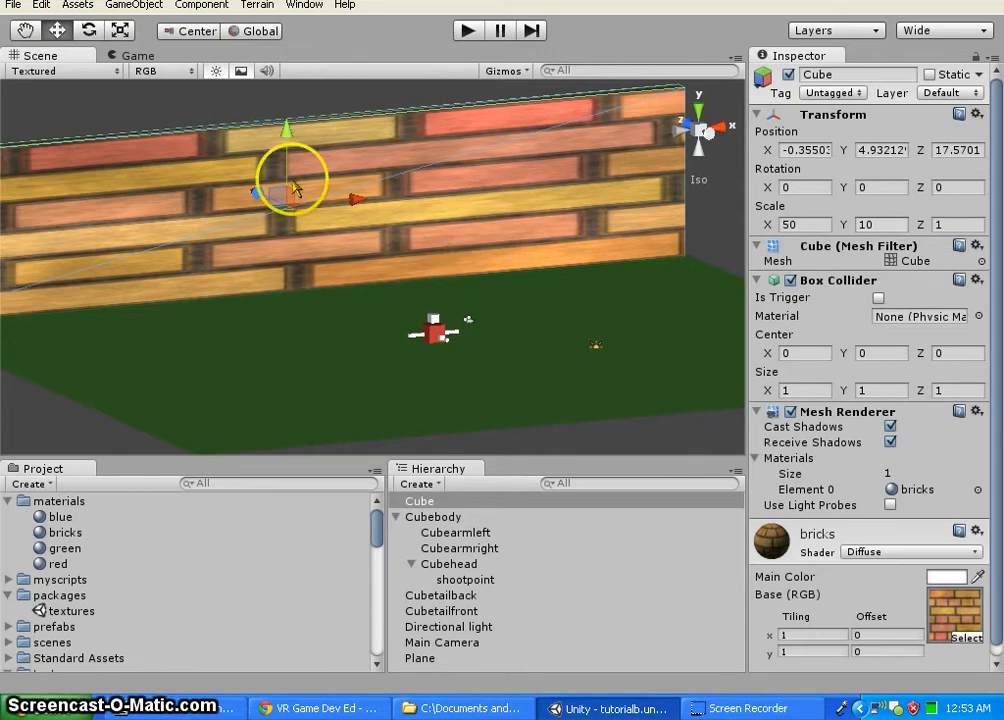
# Set the X tiling of the wall's bricks material to 10, trying 50 and 5 first.
pyautogui.moveTo(522, 300); pyautogui.dragTo(569, 320, button='middle')
pyautogui.scroll(-6, 405, 285)
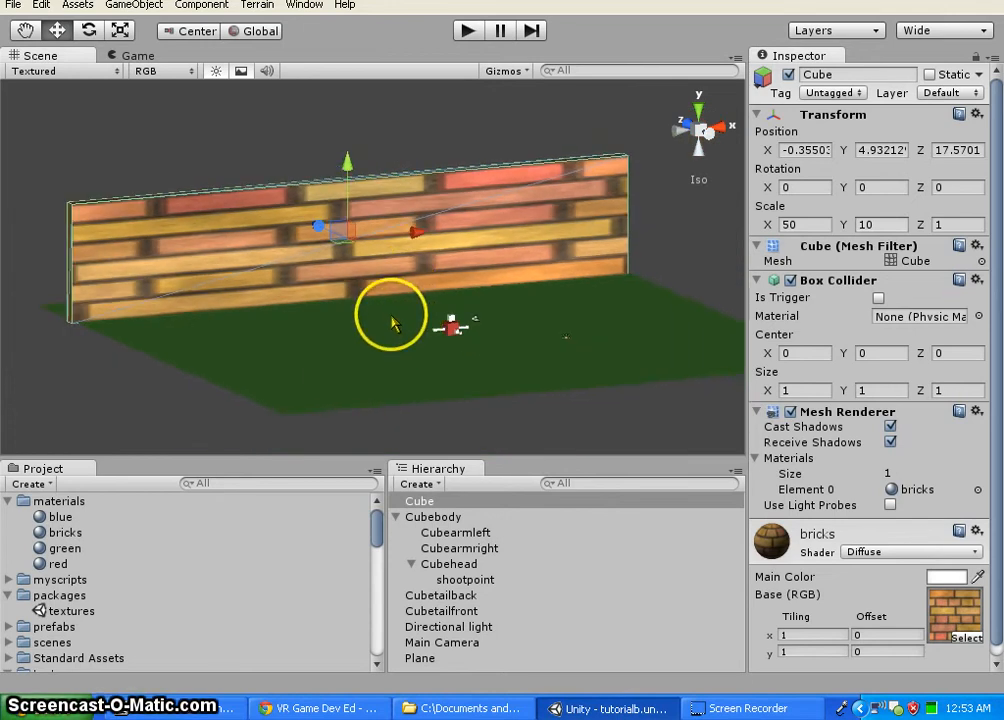
pyautogui.scroll(-1, 848, 482)
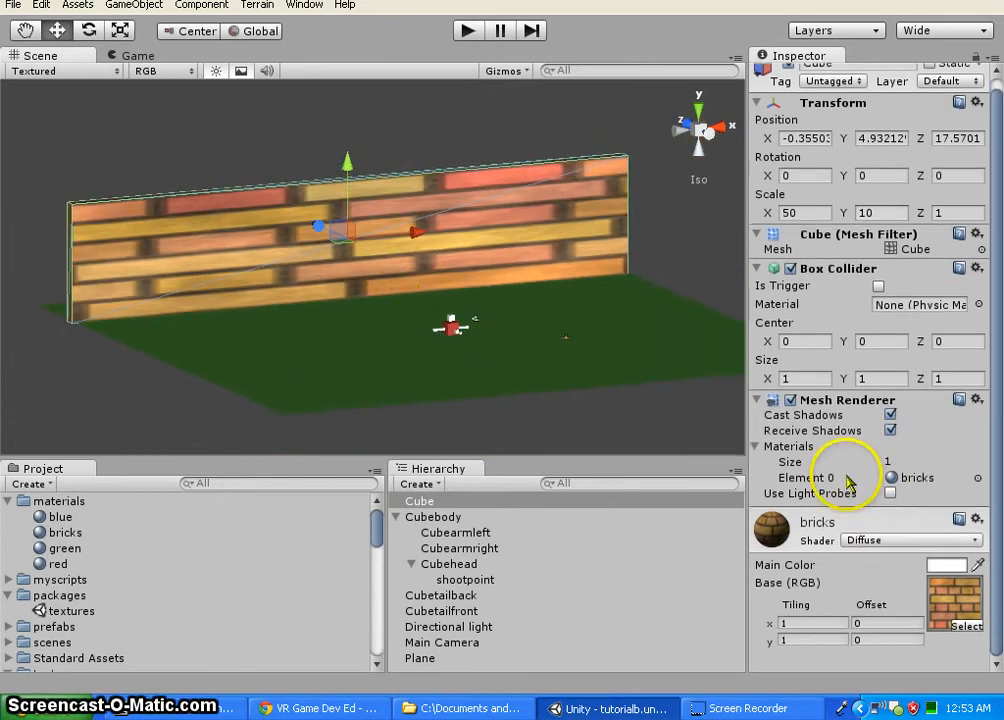
pyautogui.click(822, 625)
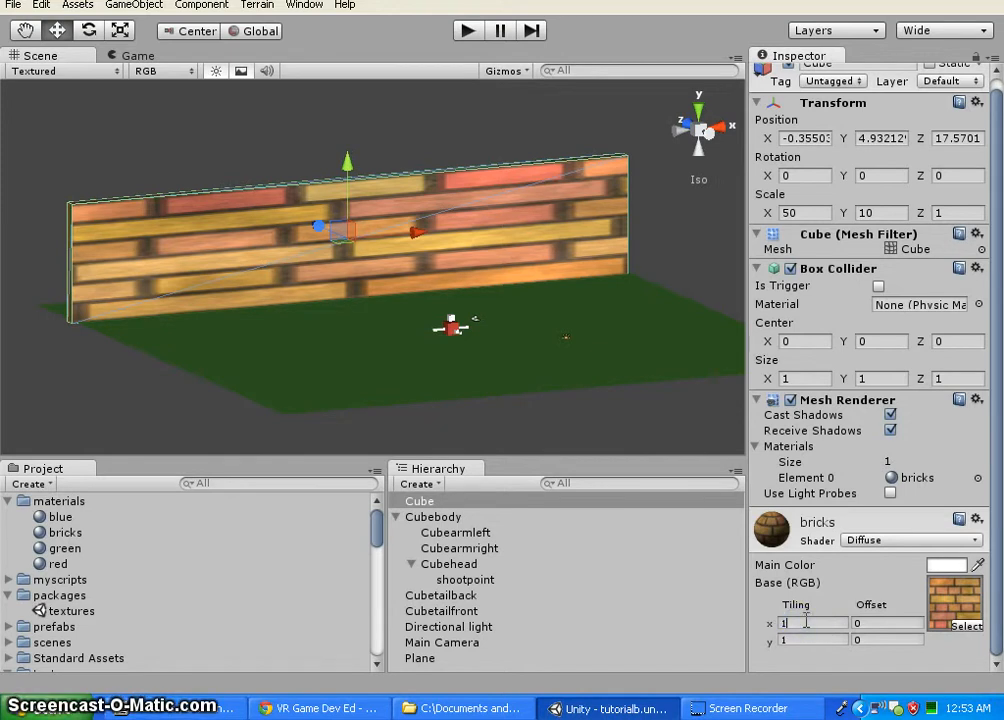
pyautogui.press('BackSpace')
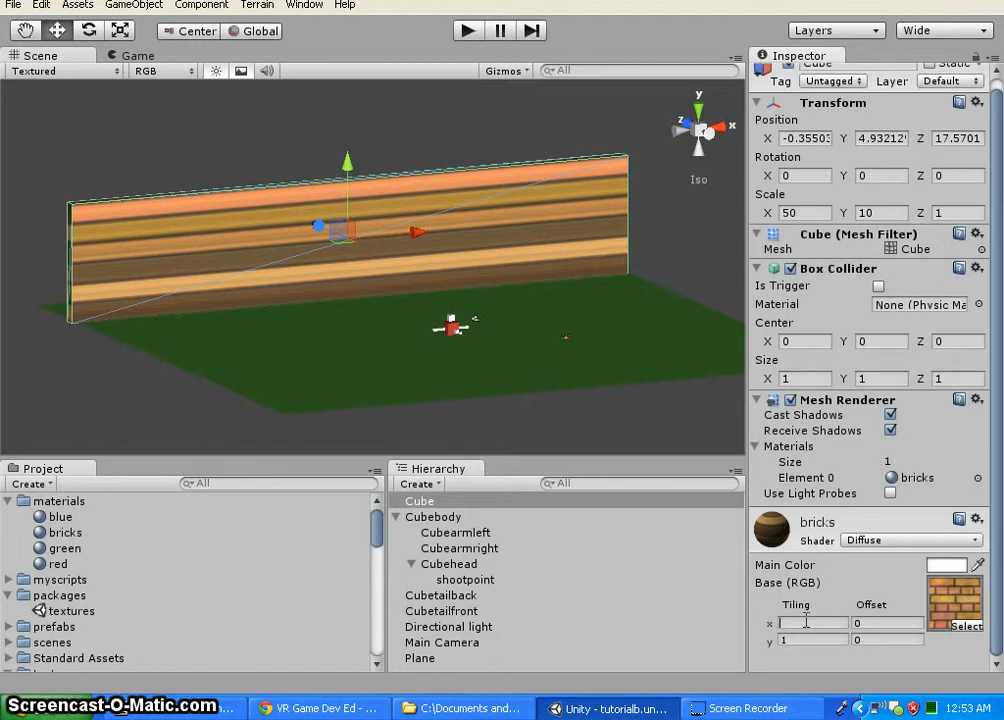
pyautogui.write('50')
pyautogui.press('BackSpace')
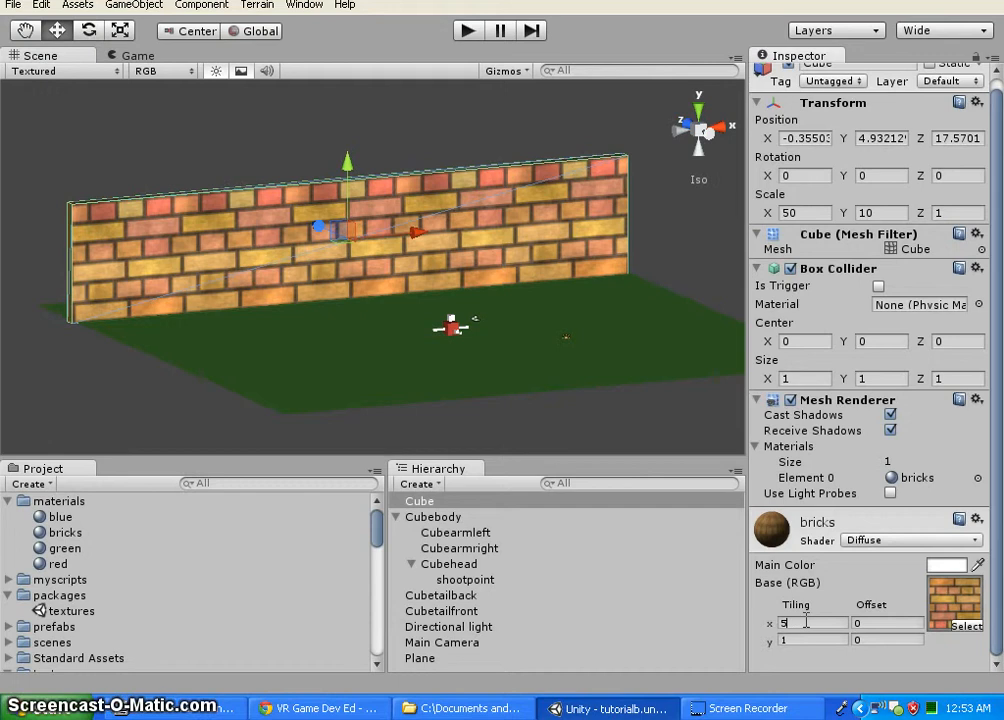
pyautogui.press('BackSpace')
pyautogui.write('10')
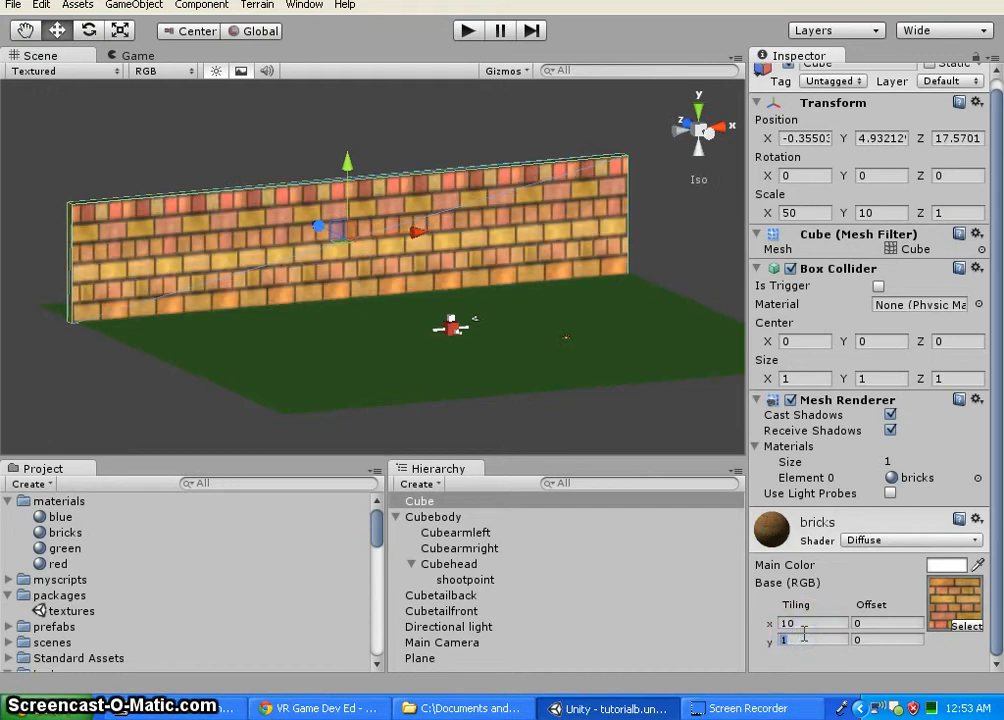
# Set the bricks material's Y tiling to 2 and move the wall along Z to about 24.18, at the plane's edge.
pyautogui.write('2')
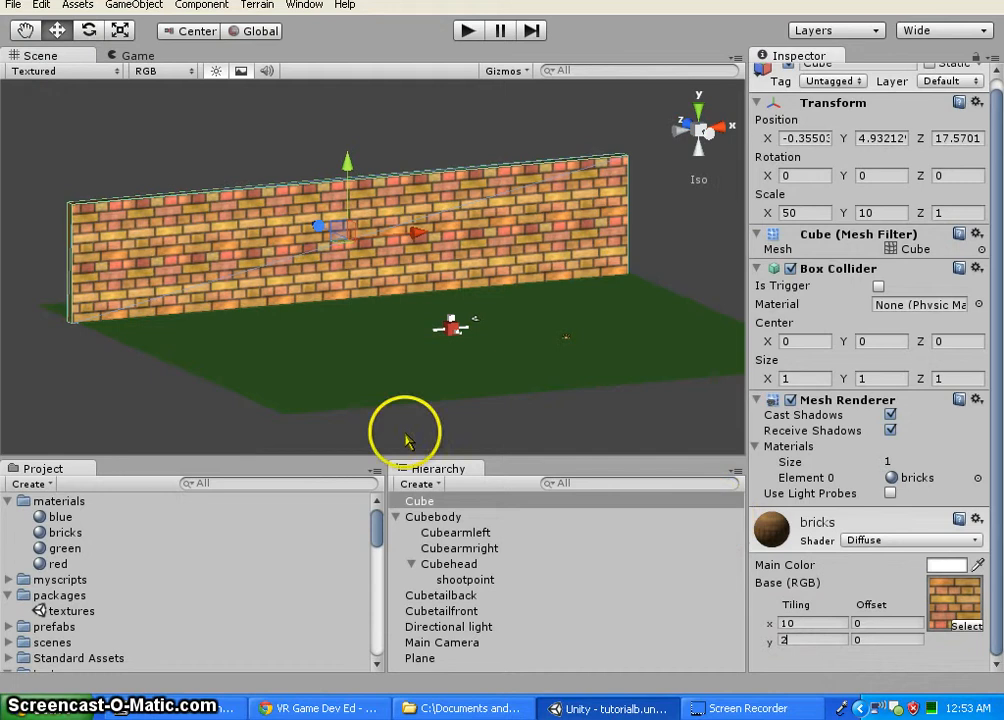
pyautogui.keyDown('alt'); pyautogui.moveTo(336, 343); pyautogui.dragTo(697, 325); pyautogui.keyUp('alt')
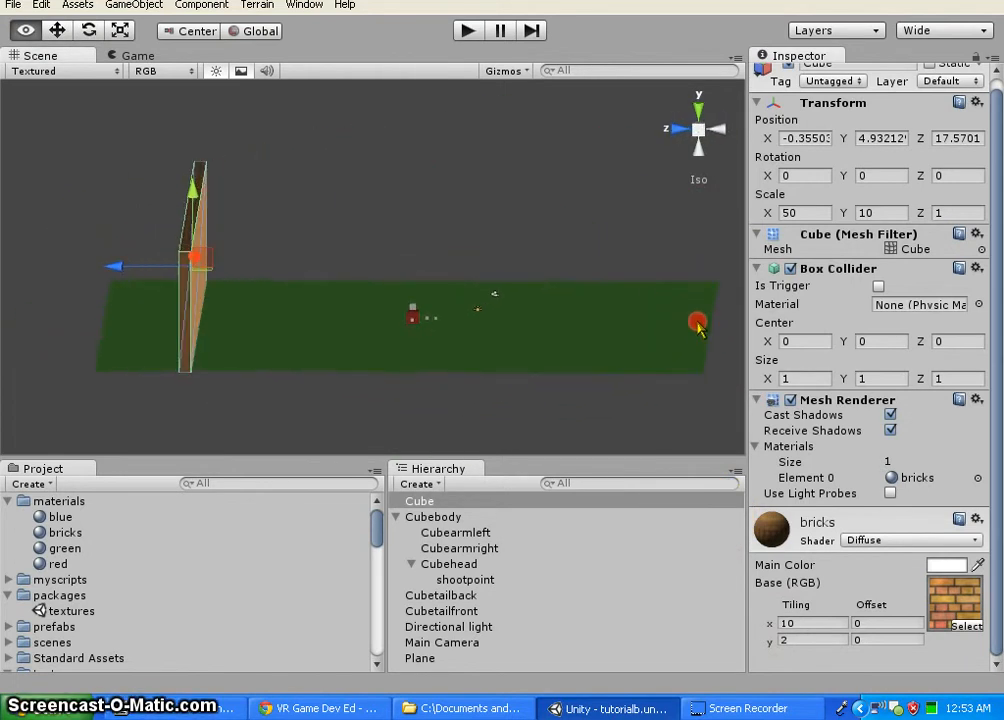
pyautogui.moveTo(114, 267); pyautogui.dragTo(35, 268)
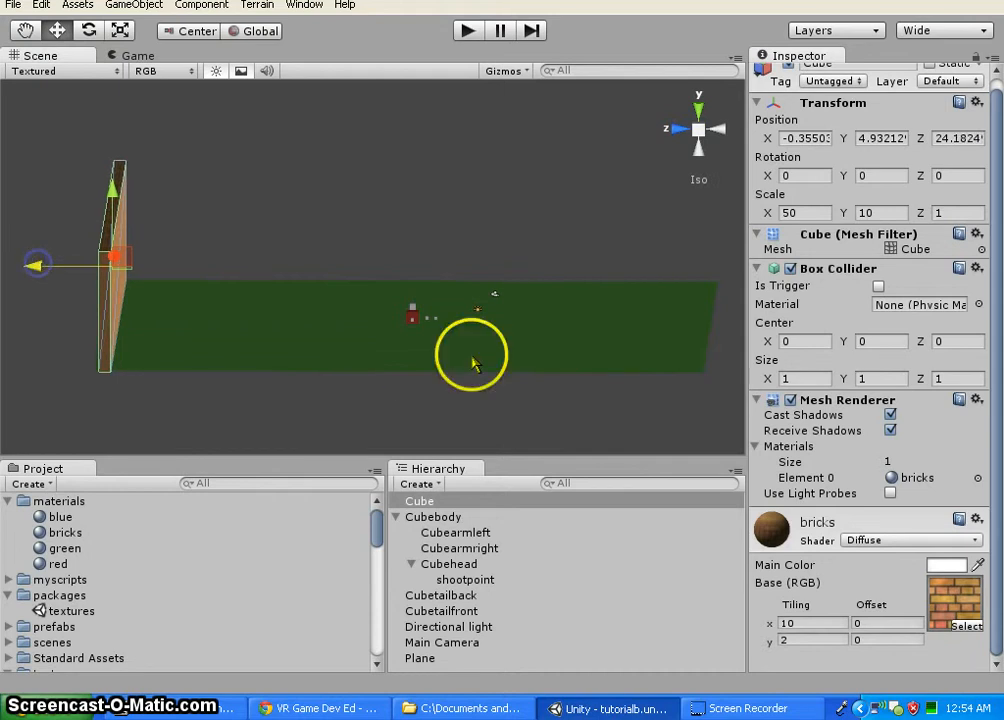
# Examine the brick tiling on both sides of the wall, from a distance and close up.
pyautogui.keyDown('alt'); pyautogui.moveTo(553, 352); pyautogui.dragTo(982, 316); pyautogui.keyUp('alt')
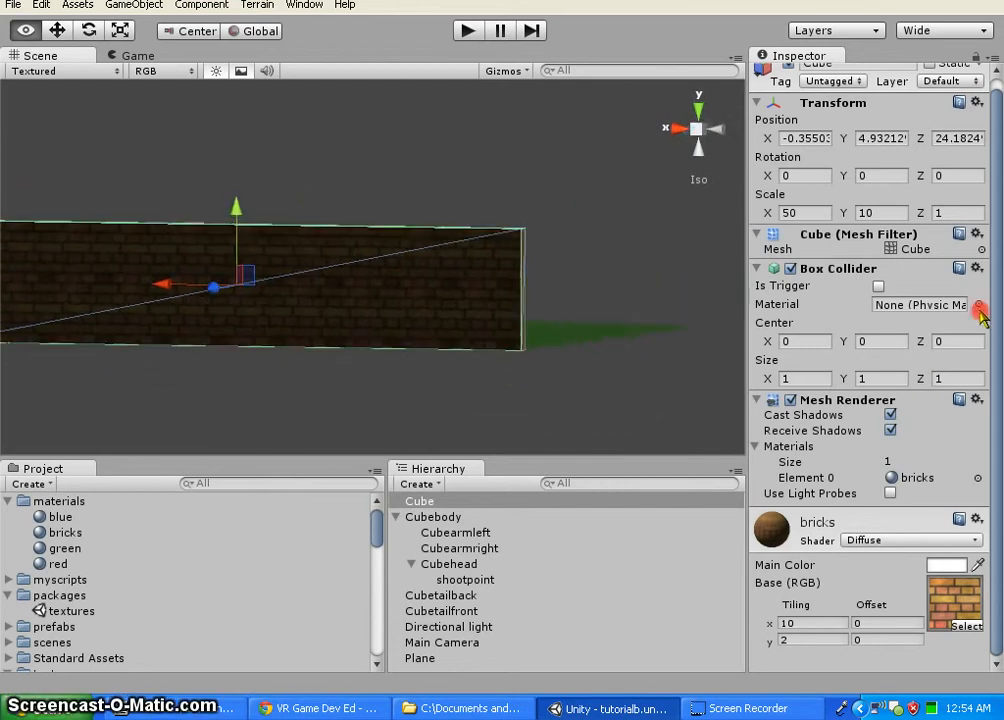
pyautogui.keyDown('alt'); pyautogui.moveTo(184, 390); pyautogui.dragTo(119, 381); pyautogui.keyUp('alt')
pyautogui.keyDown('alt'); pyautogui.moveTo(636, 347); pyautogui.dragTo(905, 336); pyautogui.keyUp('alt')
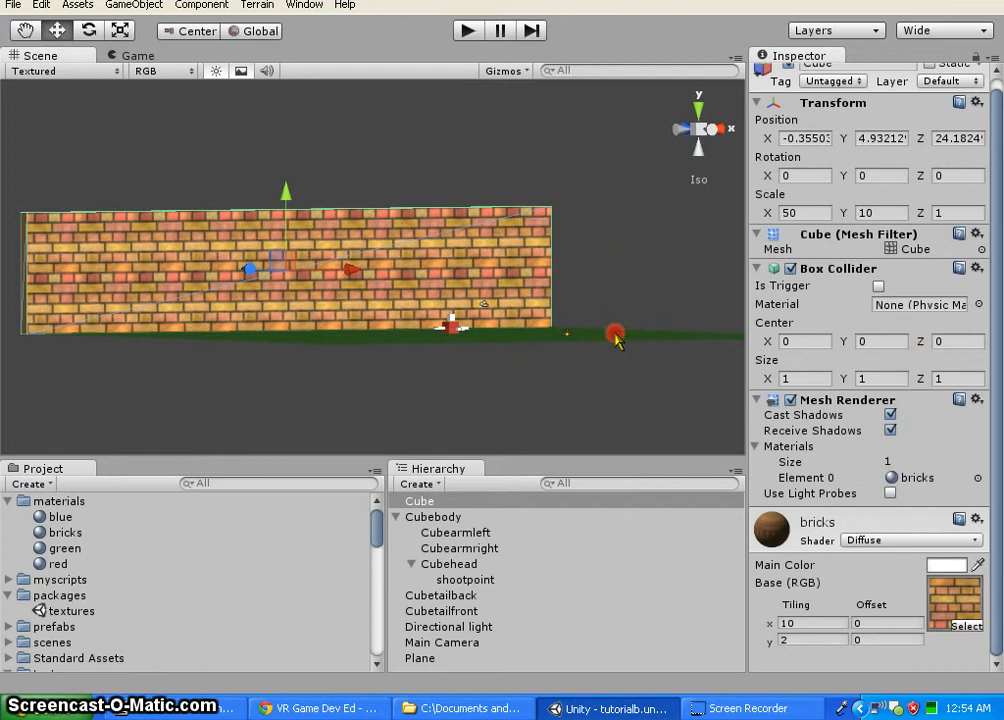
pyautogui.keyDown('alt'); pyautogui.moveTo(617, 340); pyautogui.dragTo(621, 405); pyautogui.keyUp('alt')
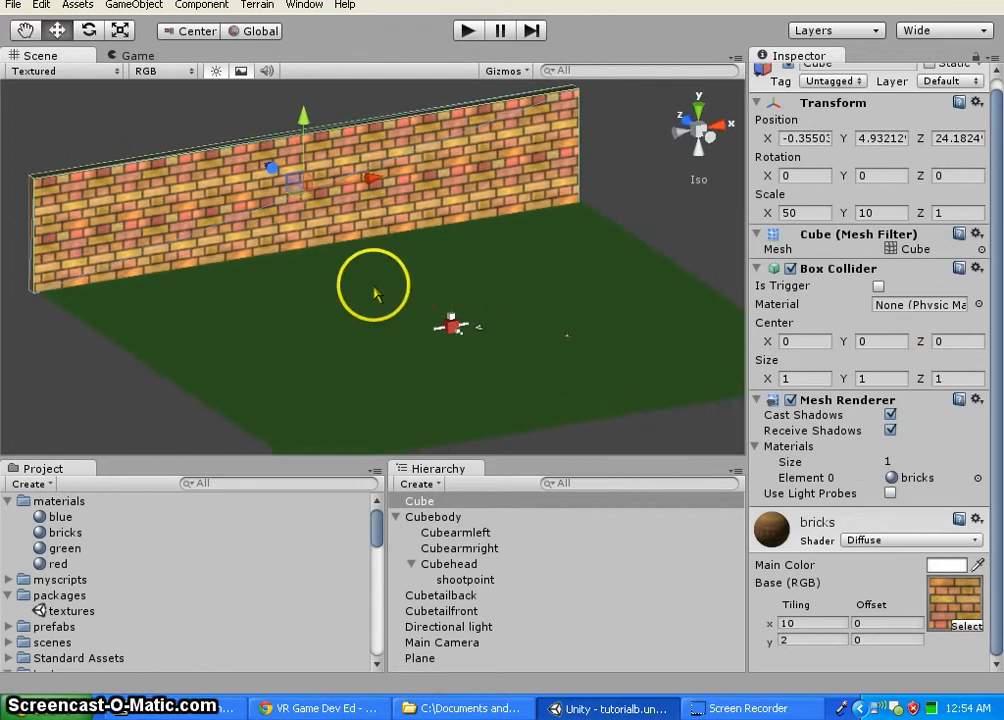
pyautogui.scroll(2, 345, 218)
pyautogui.keyDown('alt'); pyautogui.moveTo(353, 287); pyautogui.dragTo(439, 354); pyautogui.keyUp('alt')
pyautogui.scroll(5, 400, 215)
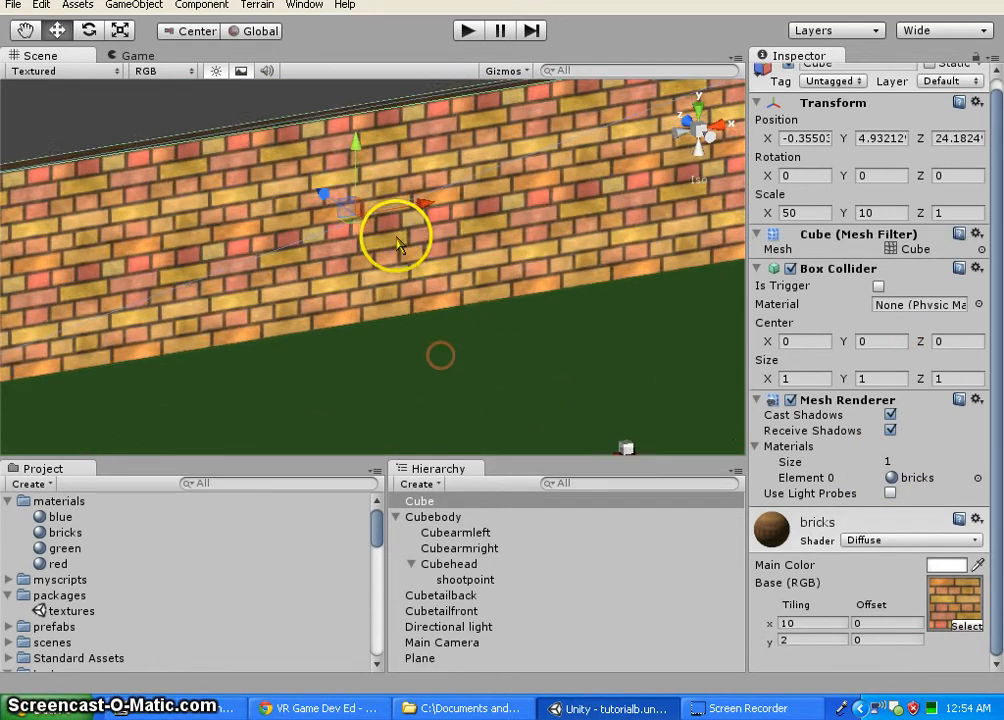
pyautogui.scroll(-4, 406, 213)
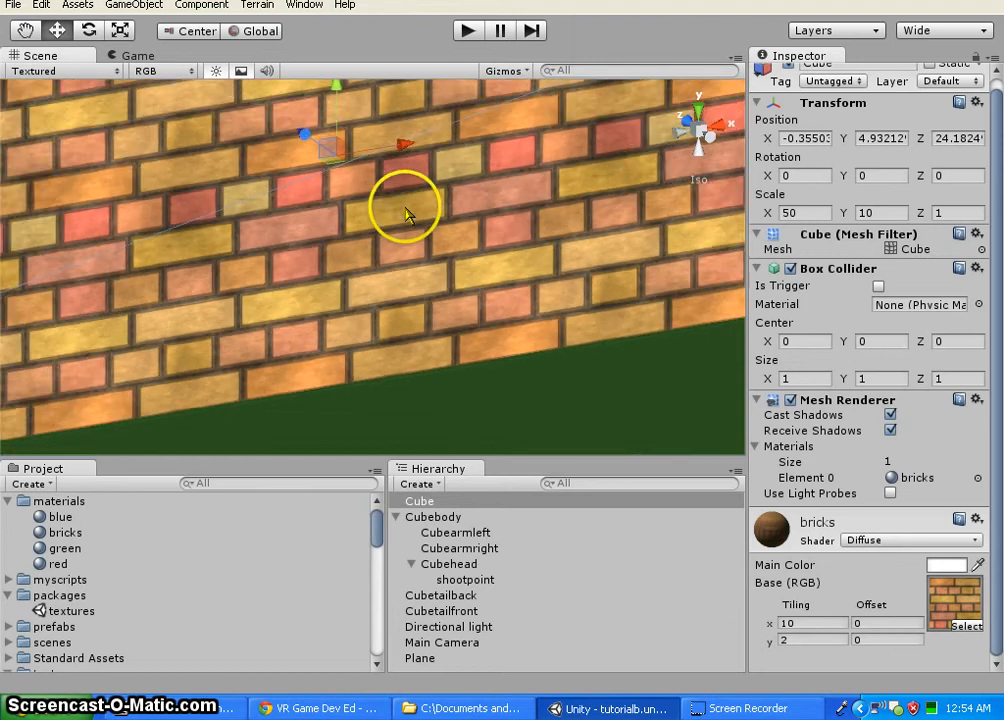
pyautogui.scroll(-2, 415, 343)
pyautogui.keyDown('alt'); pyautogui.moveTo(415, 343); pyautogui.dragTo(520, 355); pyautogui.keyUp('alt')
pyautogui.scroll(-3, 426, 271)
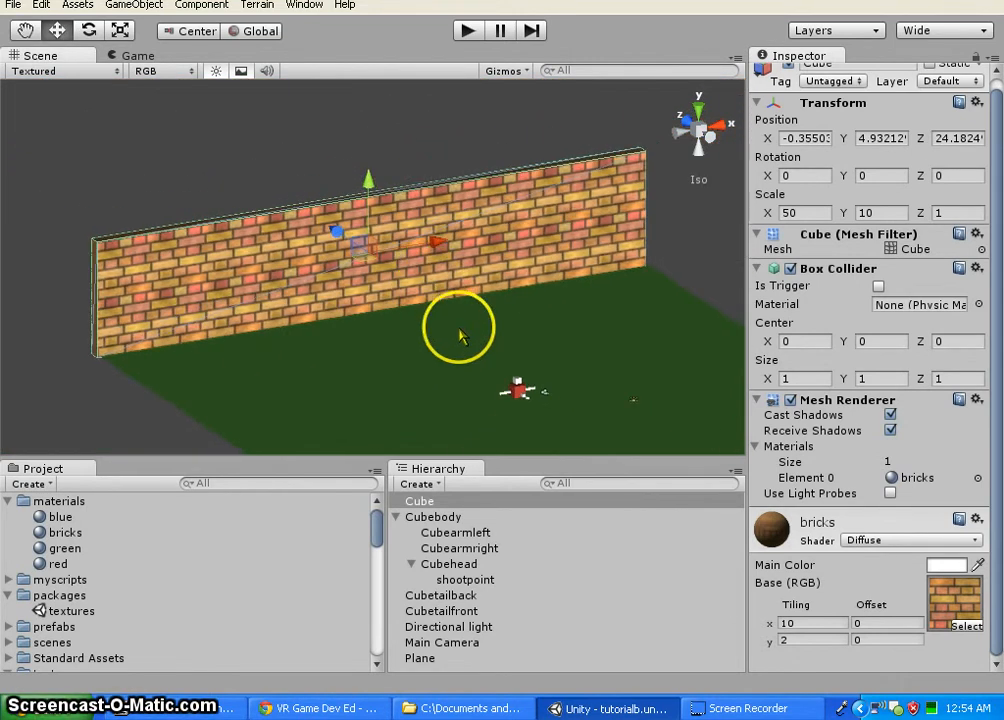
pyautogui.keyDown('alt'); pyautogui.moveTo(457, 336); pyautogui.dragTo(543, 328); pyautogui.keyUp('alt')
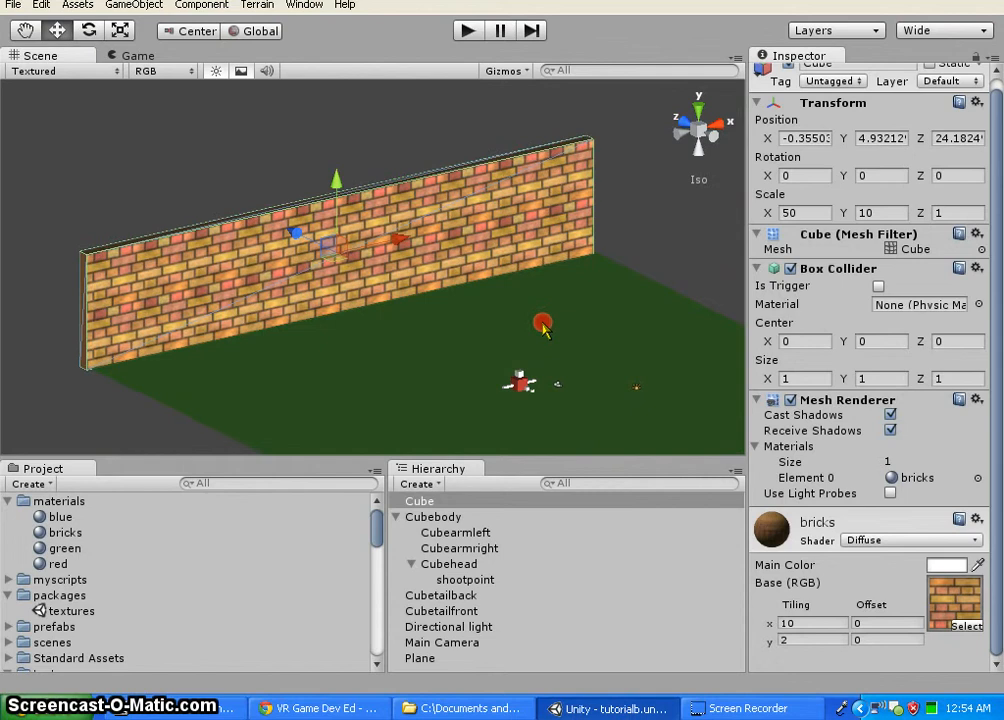
# Collapse the Cubebody group in the object hierarchy and clear the selection.
pyautogui.rightClick(131, 178)
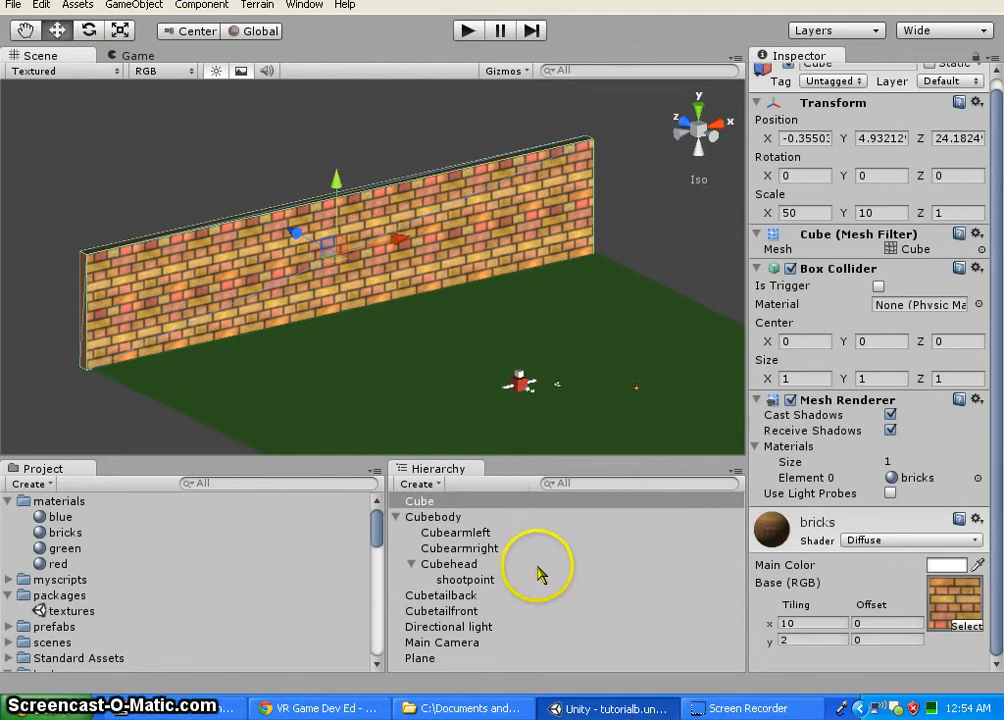
pyautogui.click(397, 518)
pyautogui.rightClick(466, 648)
pyautogui.click(458, 650)
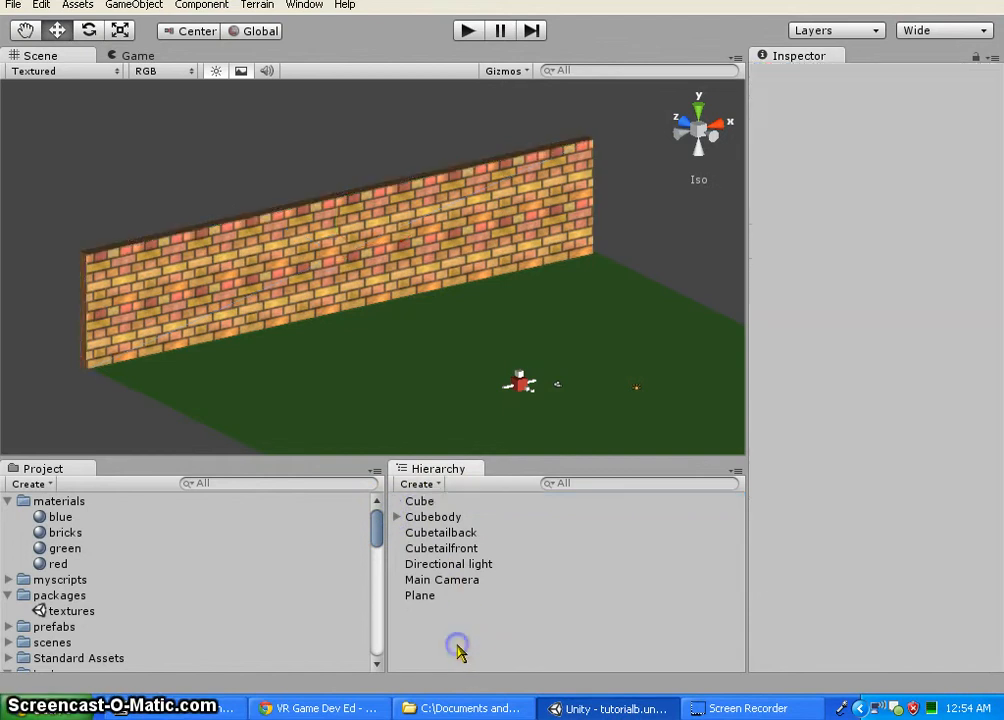
pyautogui.rightClick(162, 151)
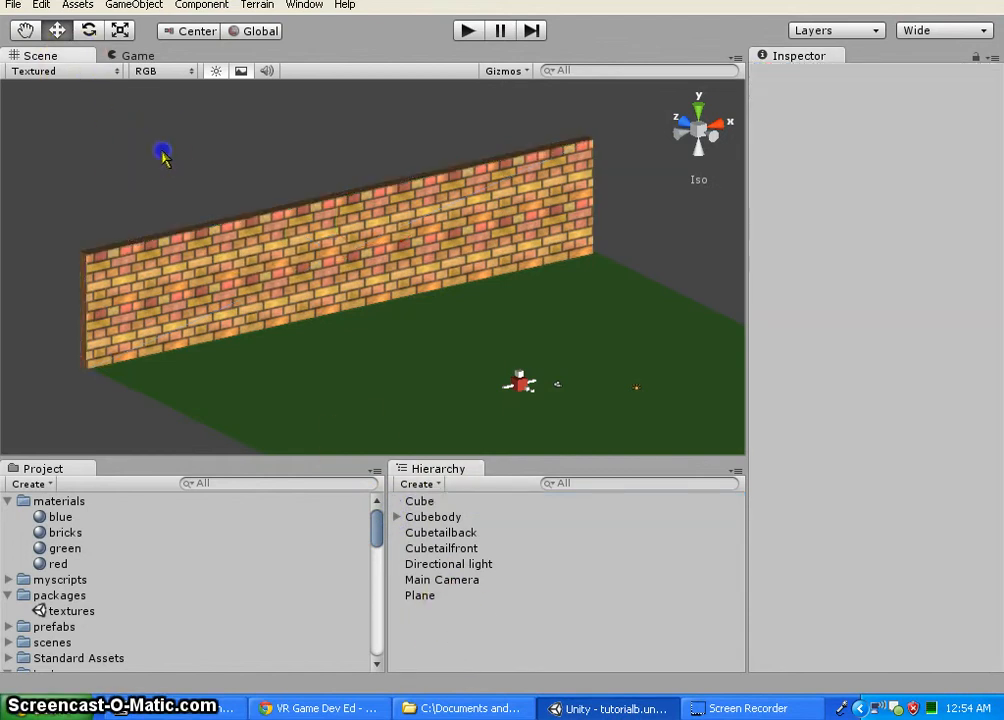
# Add a point light to the scene.
pyautogui.keyDown('alt'); pyautogui.moveTo(588, 313); pyautogui.dragTo(651, 318); pyautogui.keyUp('alt')
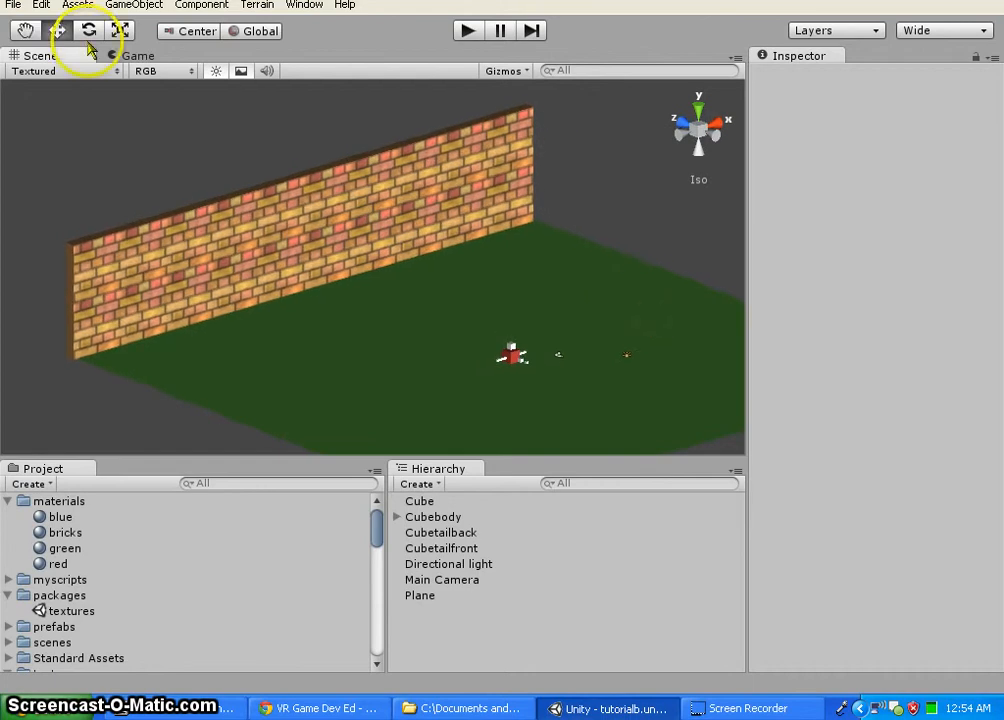
pyautogui.click(143, 8)
pyautogui.moveTo(150, 41)
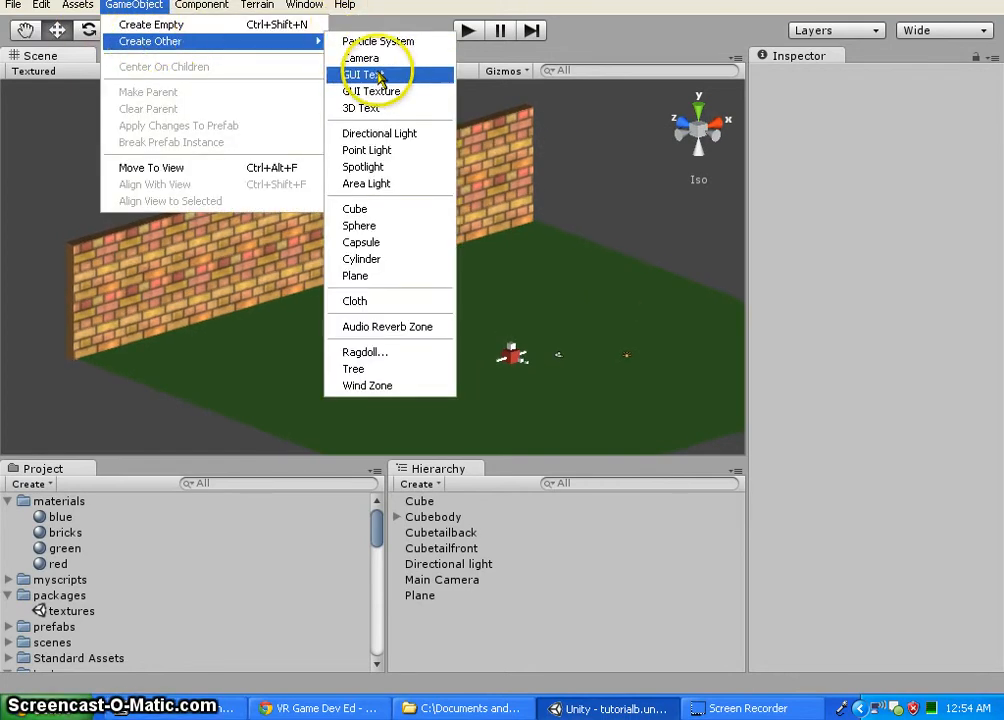
pyautogui.click(398, 150)
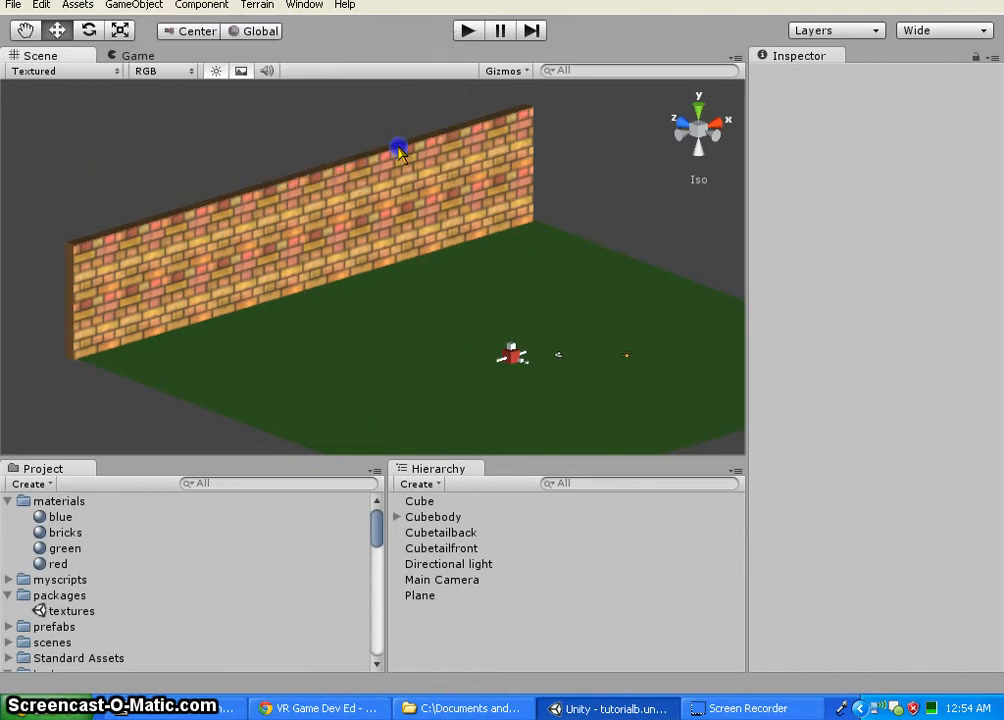
# Move the point light along Z to about 19.37, close to the brick wall, and lower it in front of the bricks.
pyautogui.keyDown('alt'); pyautogui.moveTo(252, 364); pyautogui.dragTo(543, 367); pyautogui.keyUp('alt')
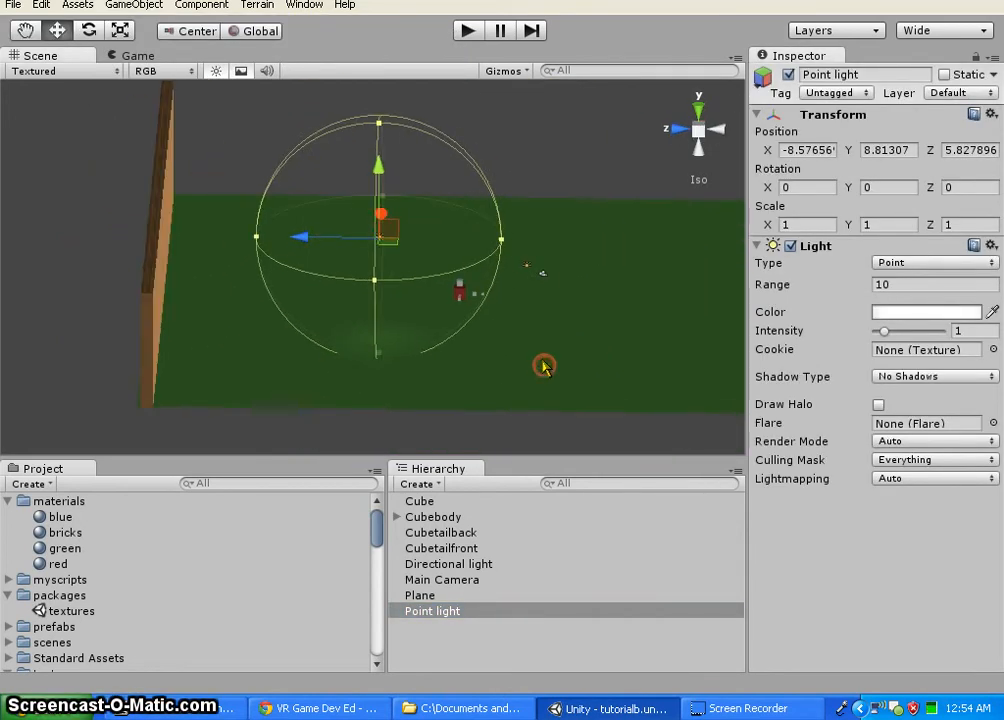
pyautogui.moveTo(313, 240); pyautogui.dragTo(136, 215)
pyautogui.keyDown('alt'); pyautogui.moveTo(524, 359); pyautogui.dragTo(74, 316); pyautogui.keyUp('alt')
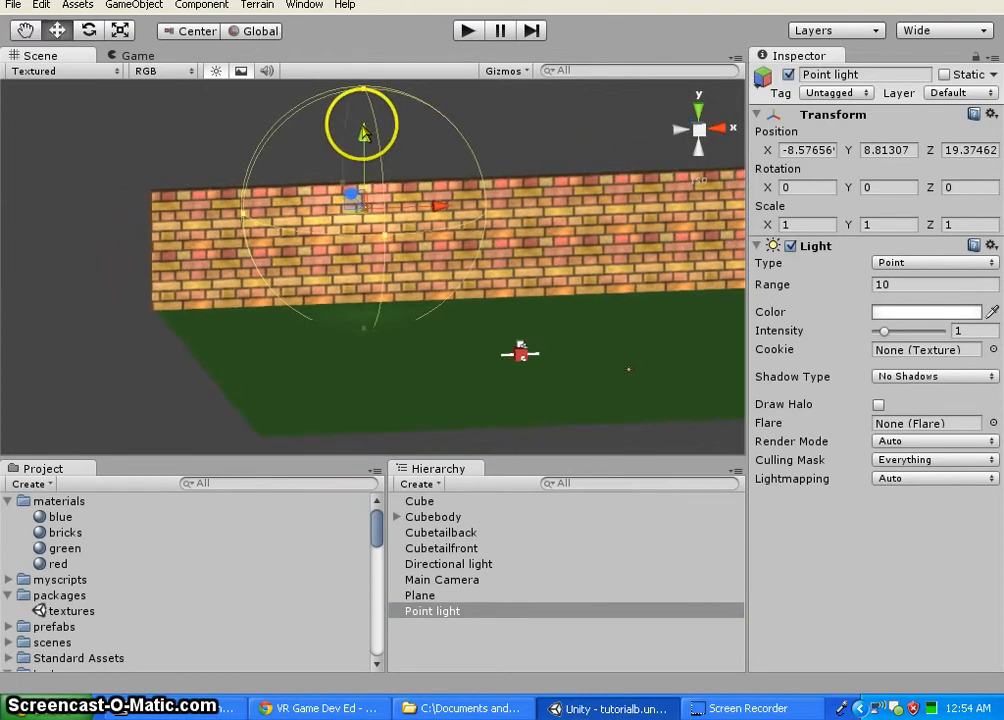
pyautogui.moveTo(369, 133); pyautogui.dragTo(366, 163)
pyautogui.keyDown('alt'); pyautogui.moveTo(340, 300); pyautogui.dragTo(224, 370); pyautogui.keyUp('alt')
pyautogui.click(85, 380)
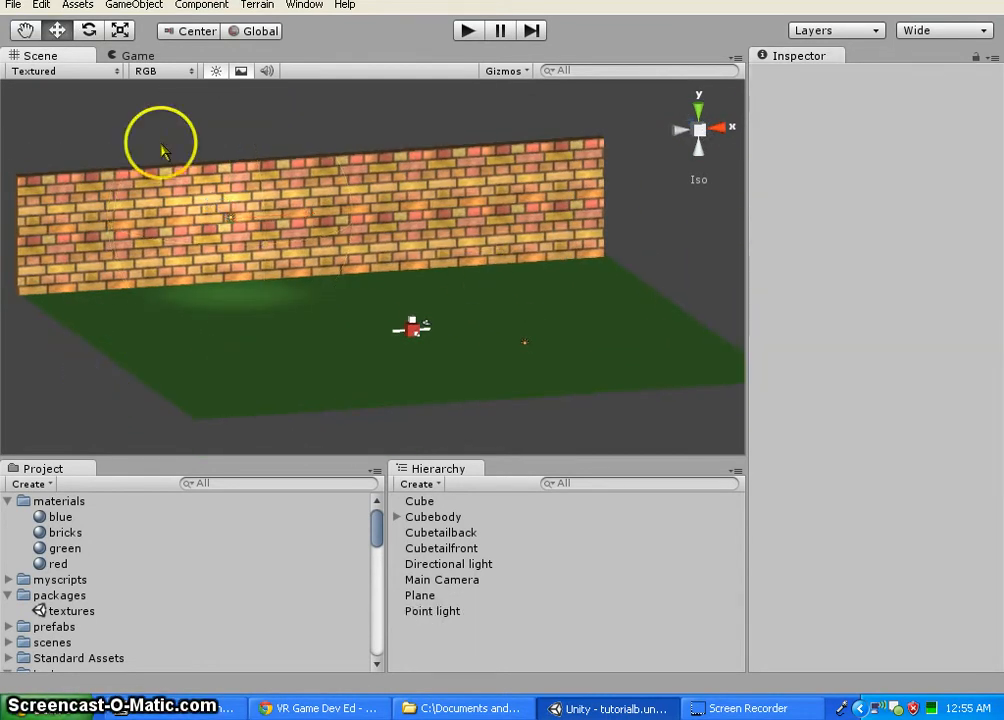
pyautogui.scroll(5, 258, 168)
pyautogui.scroll(-5, 381, 190)
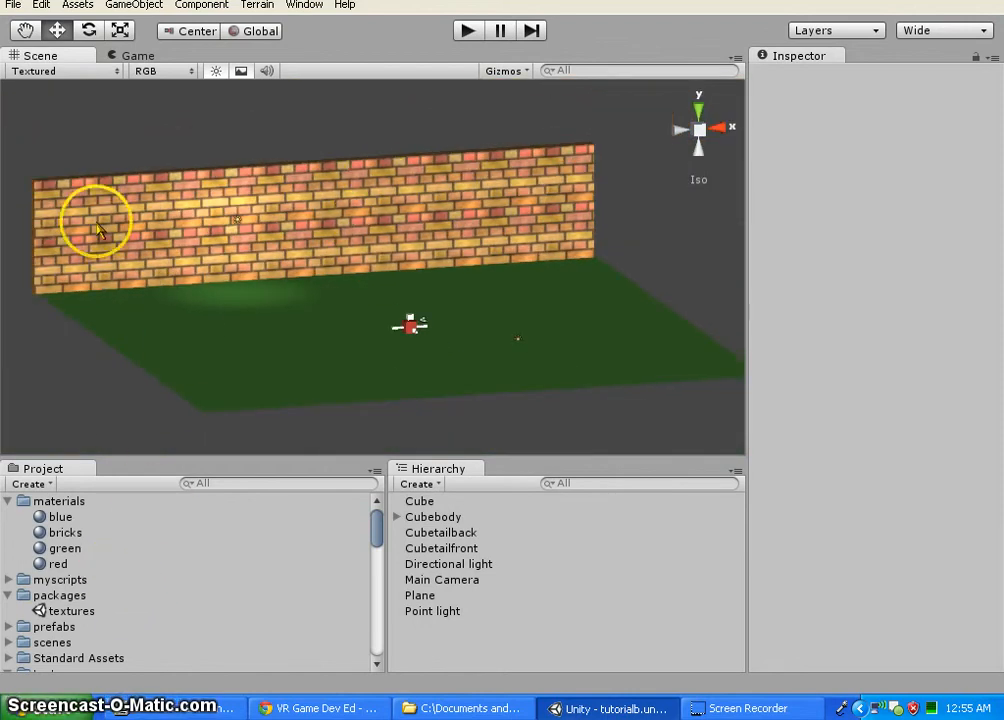
# Change the shader of the bricks material to Bumped Diffuse.
pyautogui.click(66, 533)
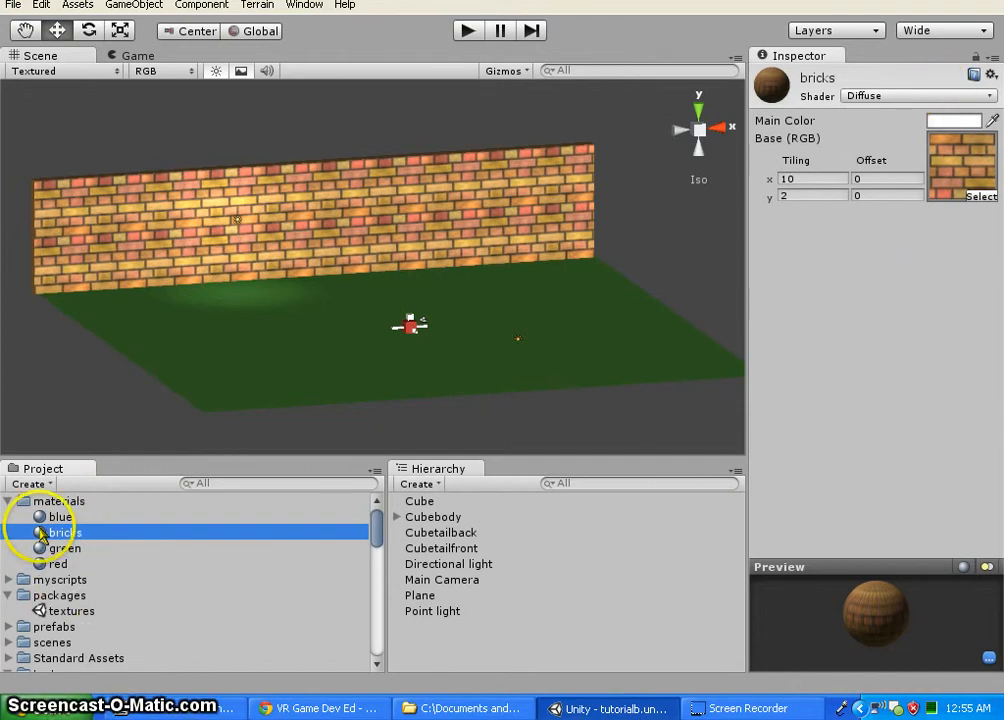
pyautogui.click(932, 97)
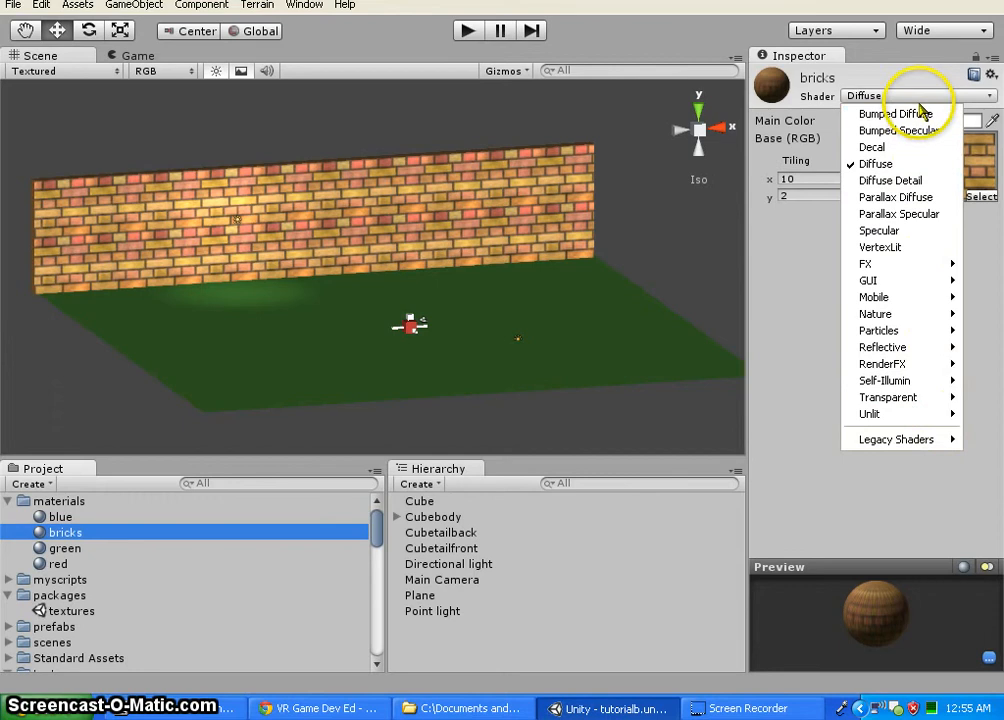
pyautogui.moveTo(926, 335)
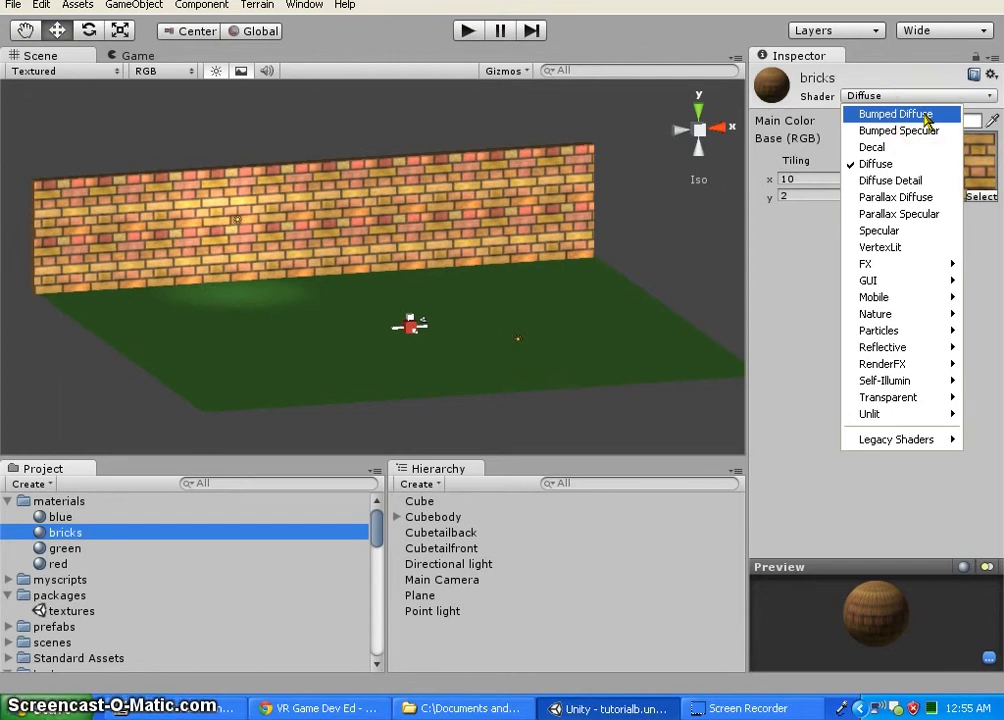
pyautogui.click(927, 118)
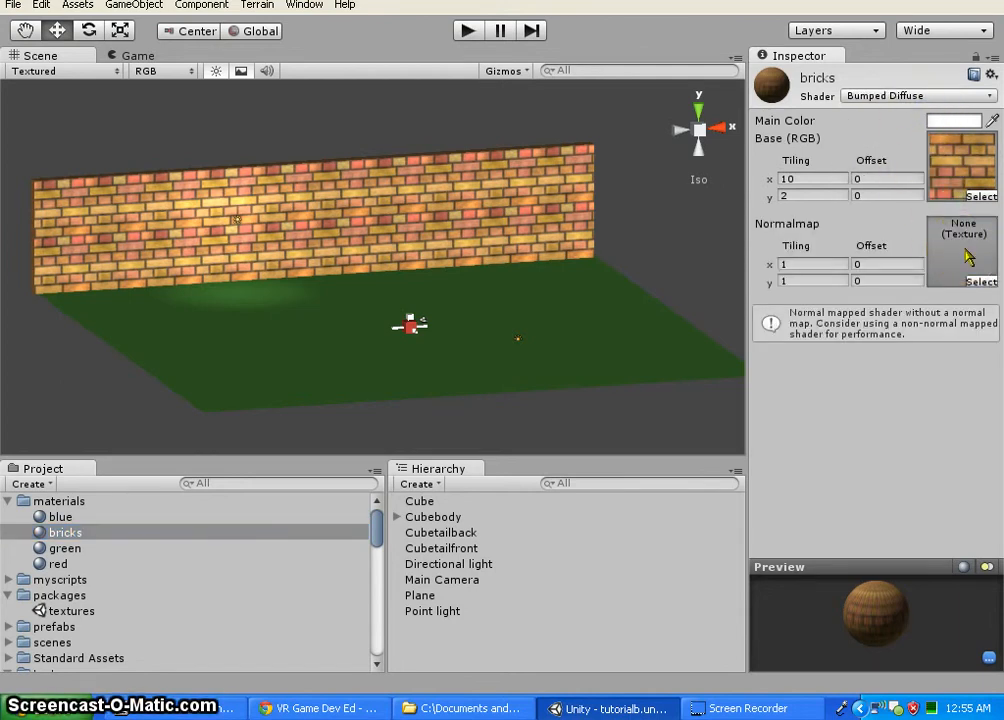
# Duplicate the bricknoivy texture in the textures folder.
pyautogui.scroll(-3, 210, 547)
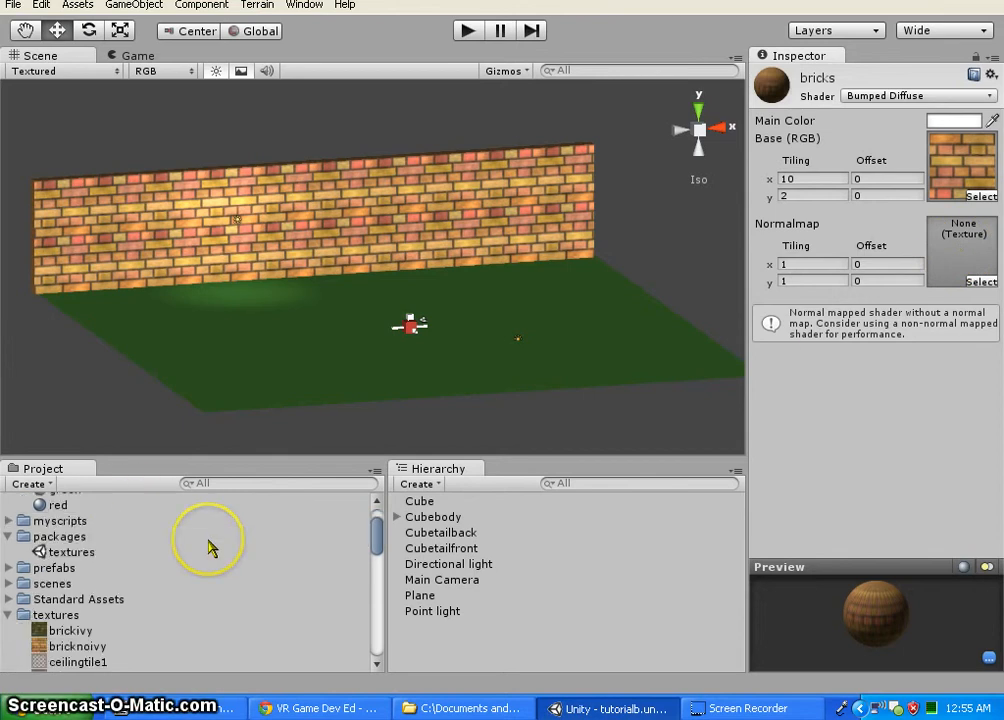
pyautogui.scroll(-2, 210, 547)
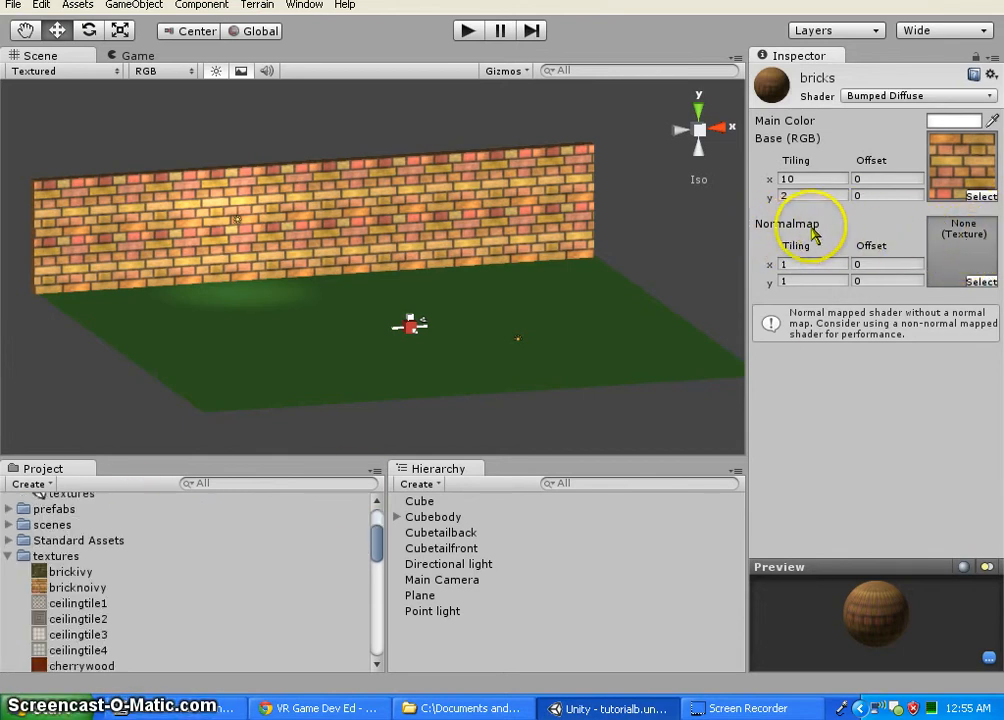
pyautogui.click(78, 589)
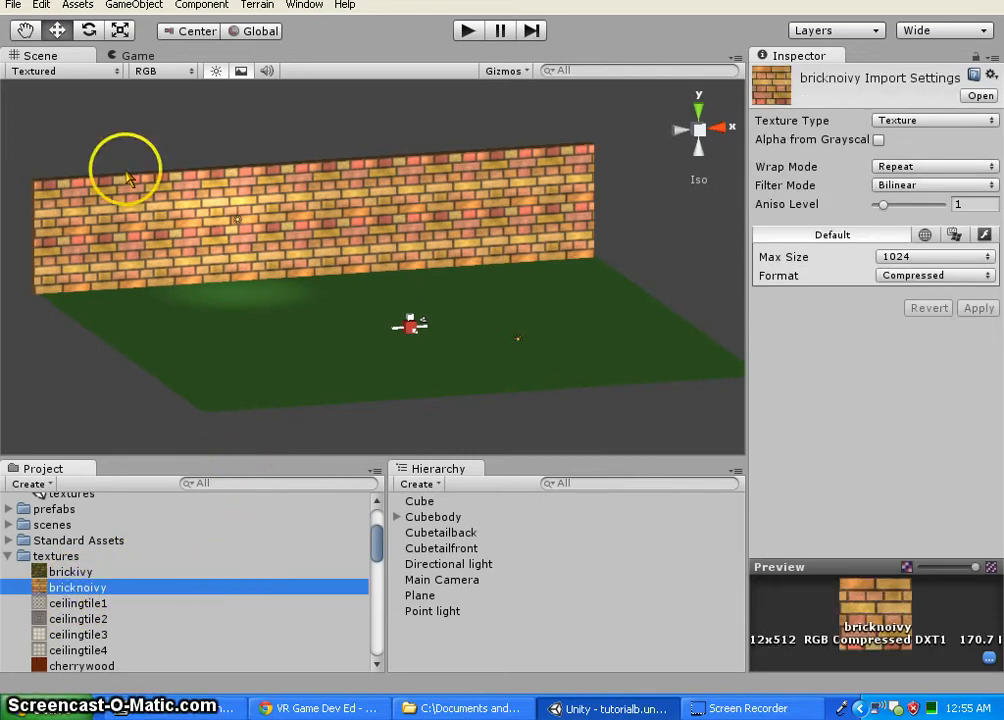
pyautogui.click(42, 5)
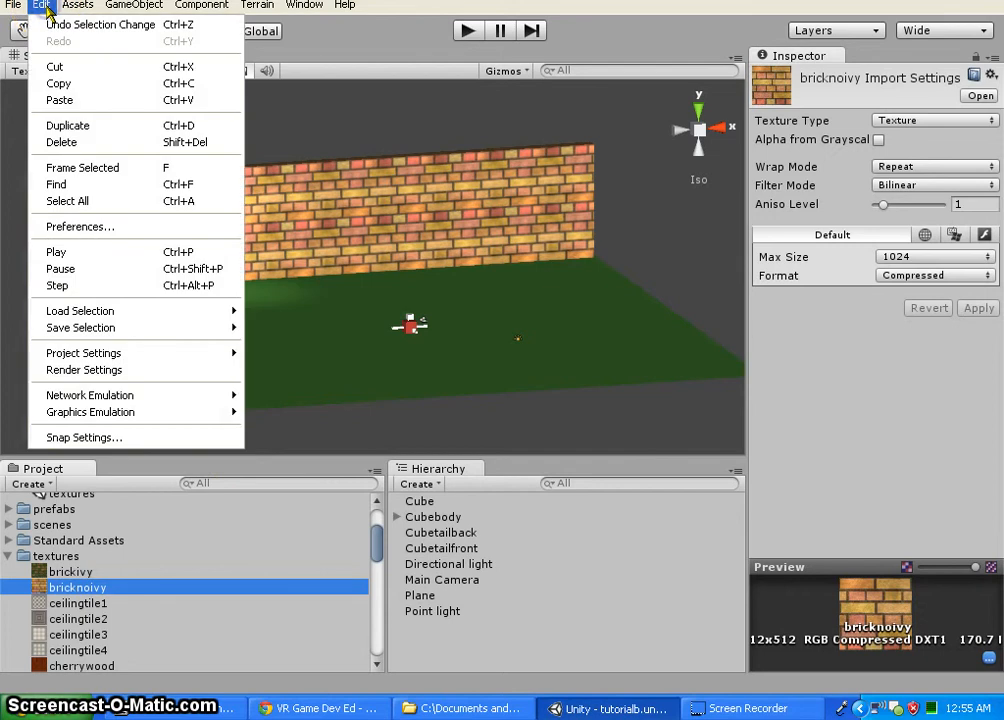
pyautogui.click(80, 126)
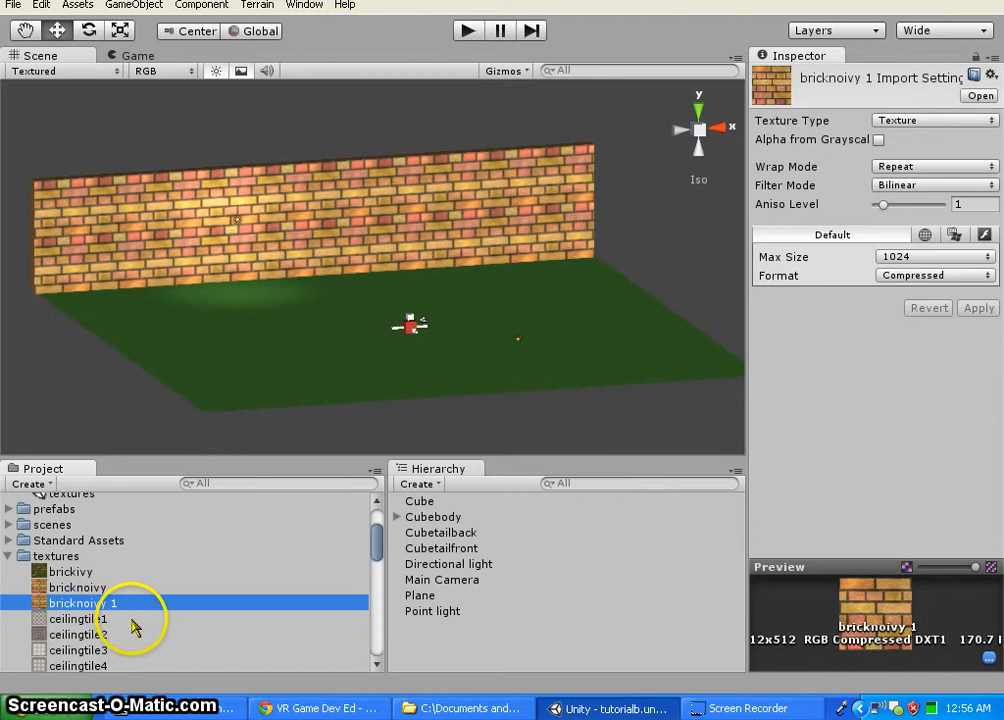
# Rename the duplicated brick texture as bricknoivynormal.
pyautogui.click(125, 605)
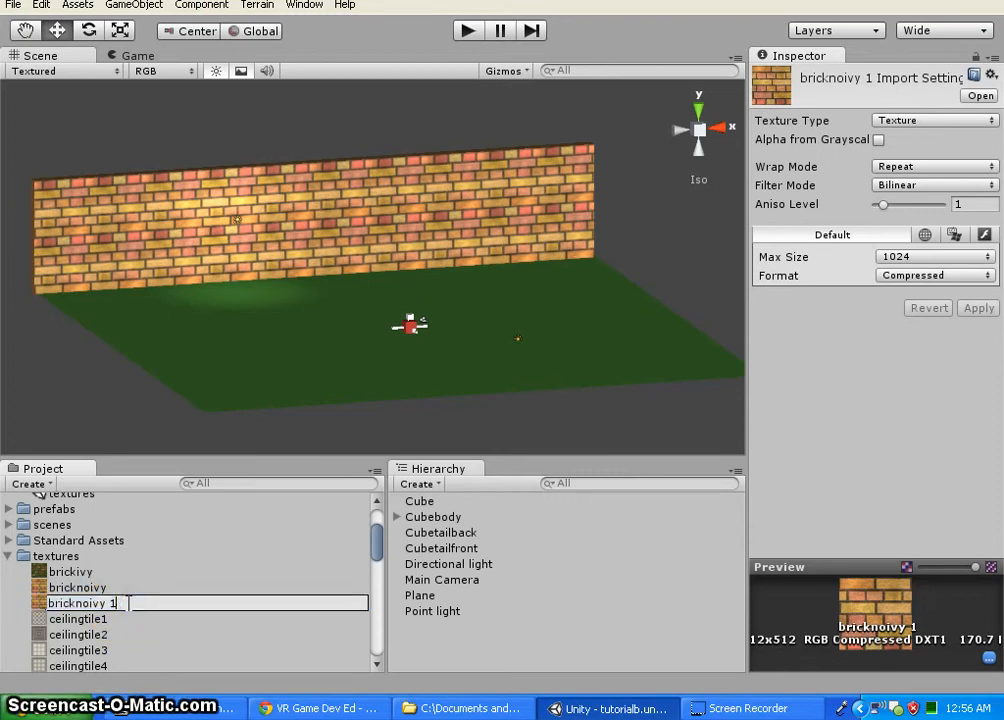
pyautogui.write('nor')
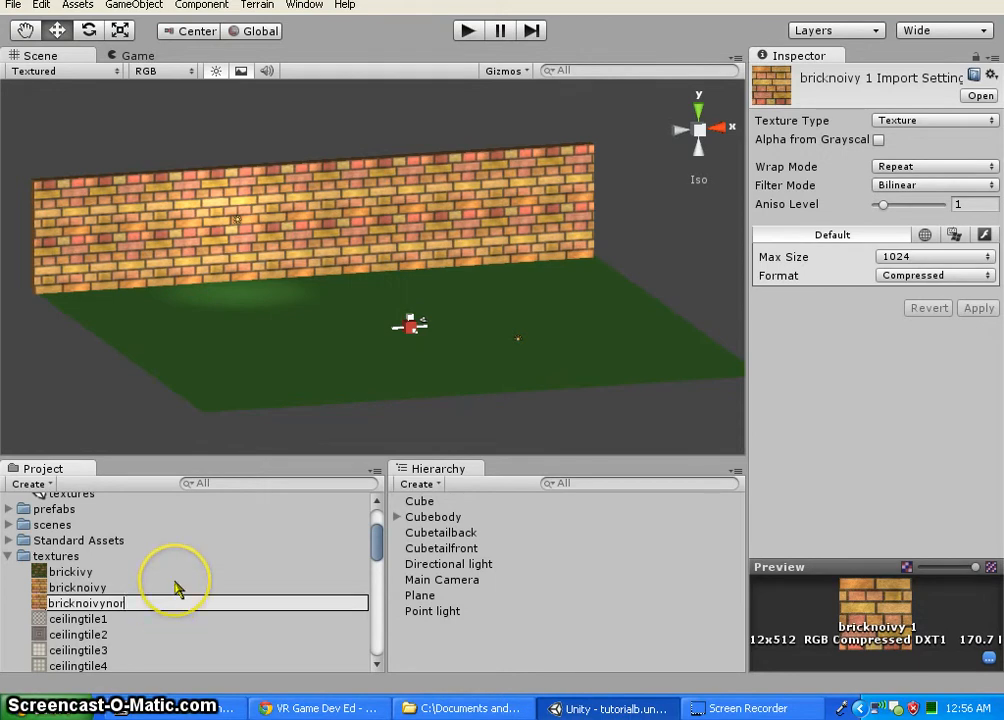
pyautogui.write('mal')
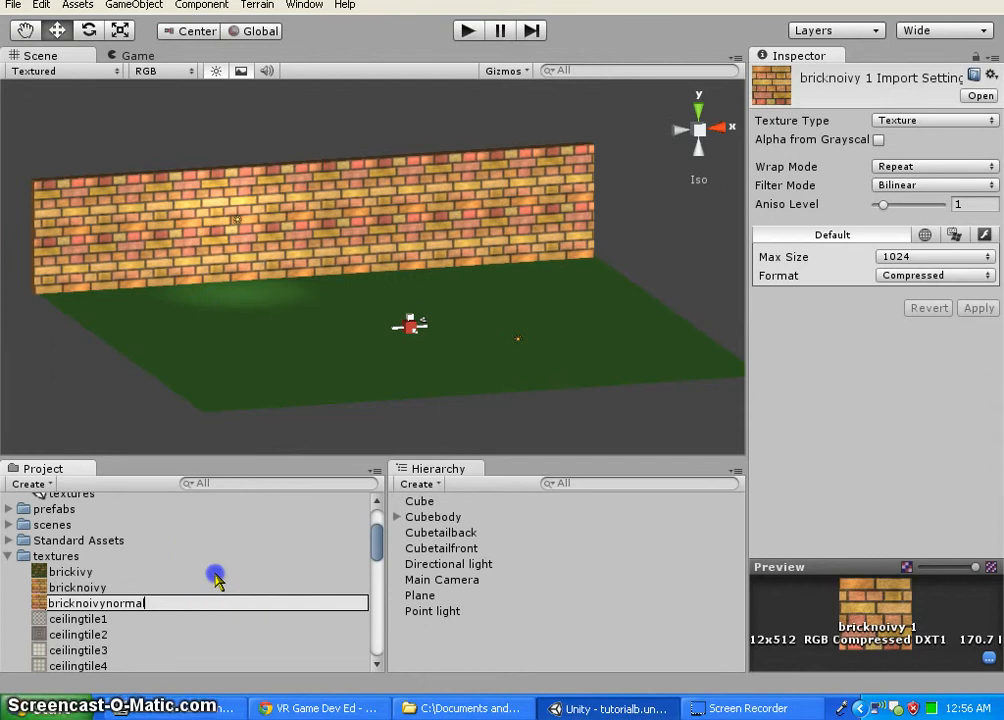
pyautogui.click(216, 576)
# Set the texture type of bricknoivynormal to Normal map in its import settings.
pyautogui.click(134, 605)
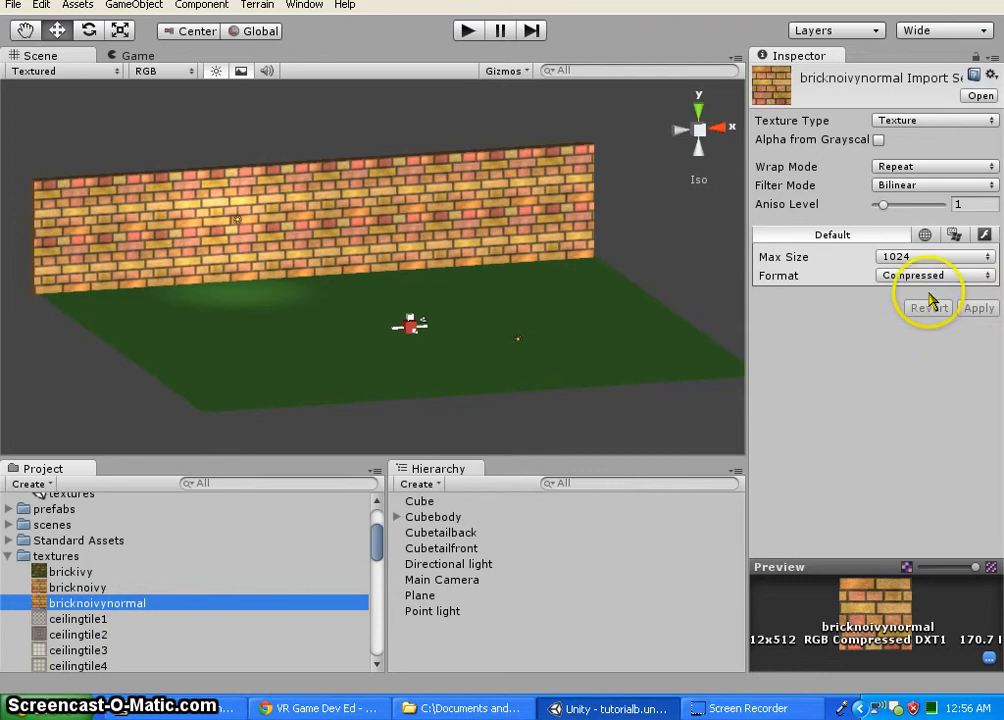
pyautogui.click(940, 121)
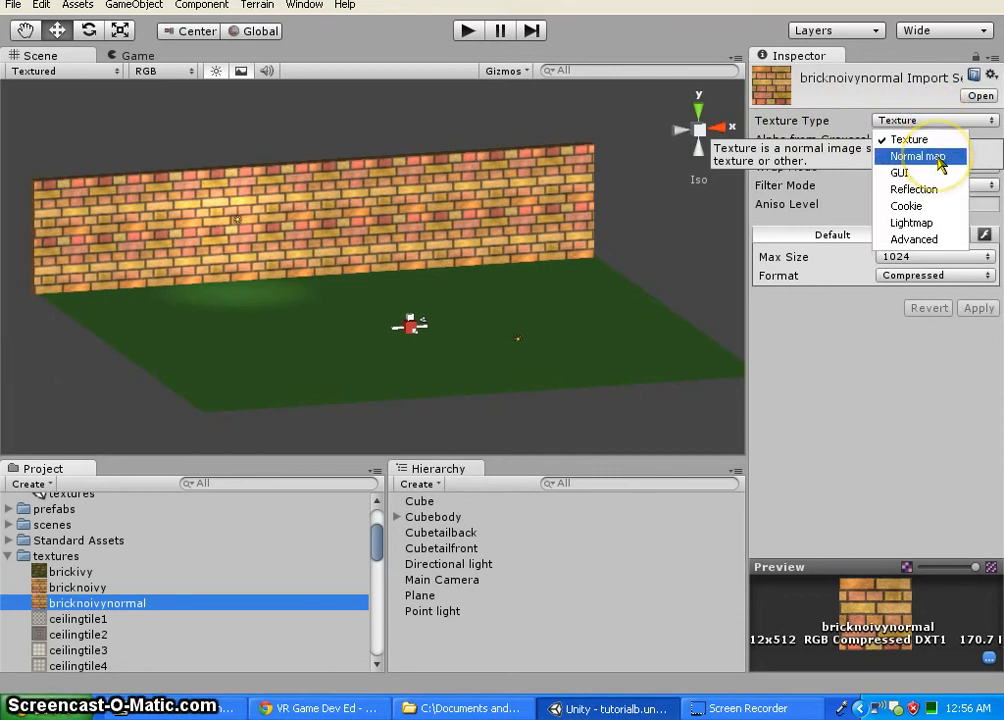
pyautogui.click(939, 158)
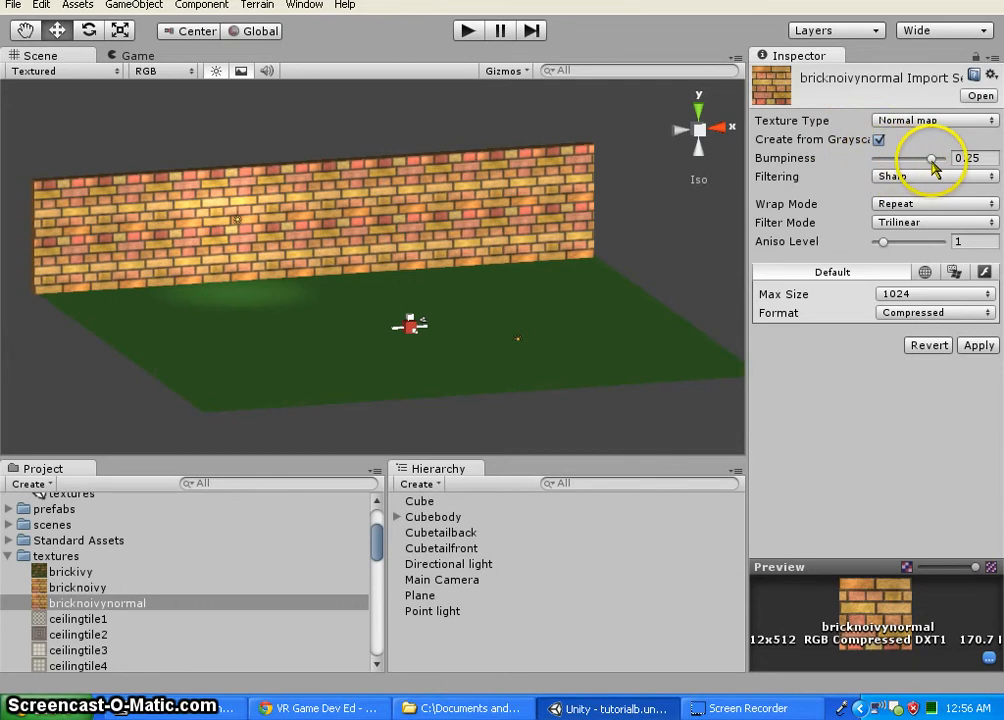
# Raise the bumpiness of the bricknoivynormal texture to 0.3 and apply the import settings.
pyautogui.click(974, 159)
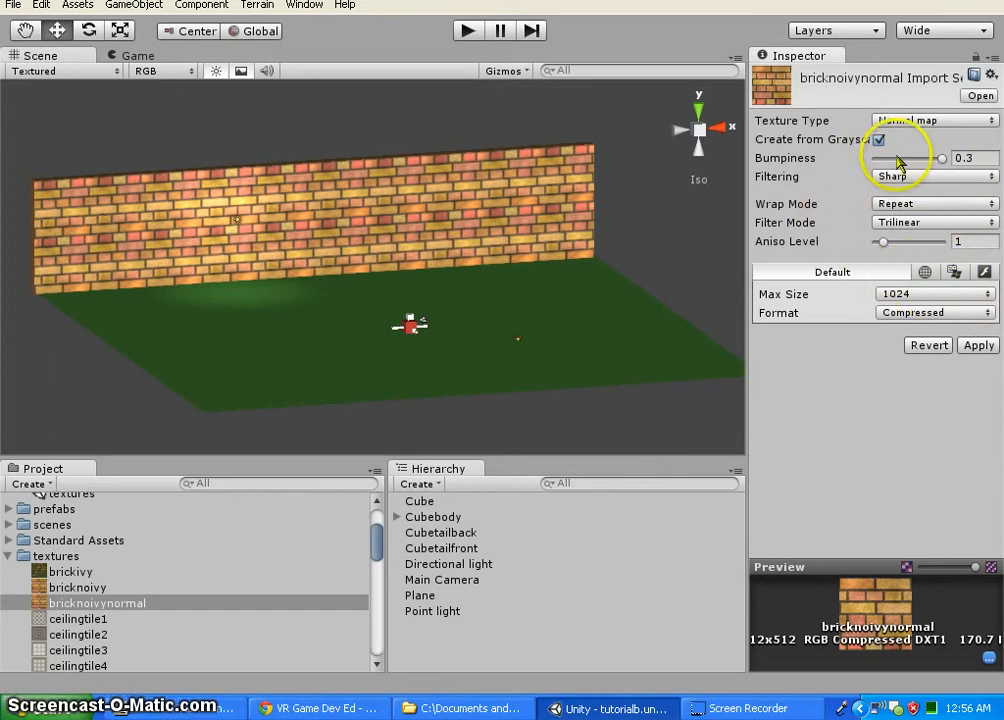
pyautogui.click(979, 346)
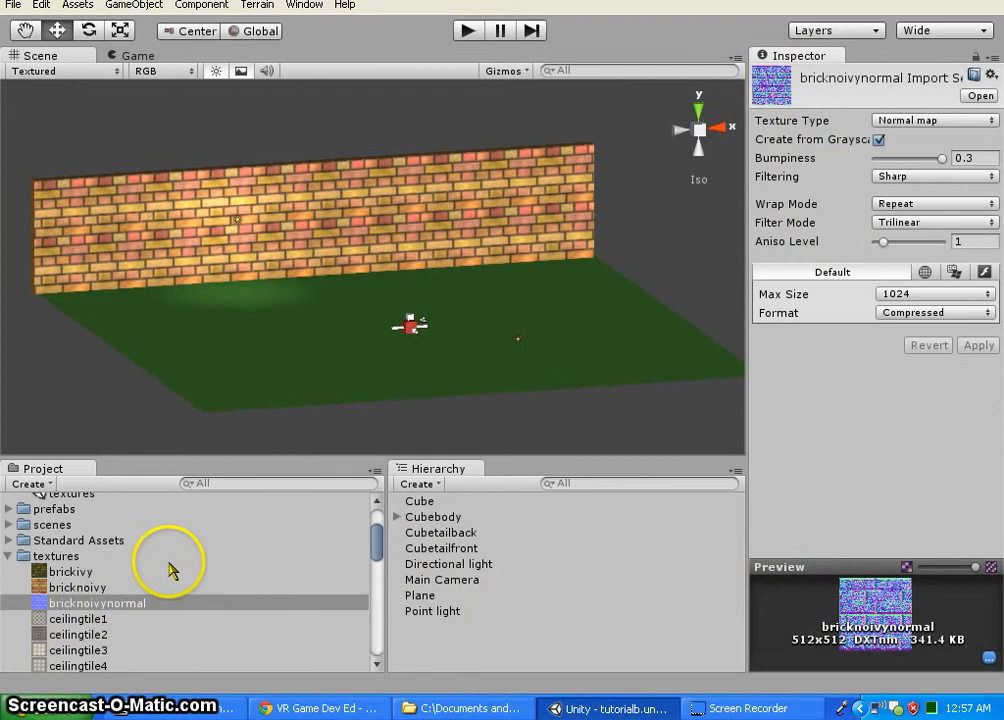
# Assign the bricknoivynormal texture as the normal map of the bricks material.
pyautogui.scroll(3, 175, 568)
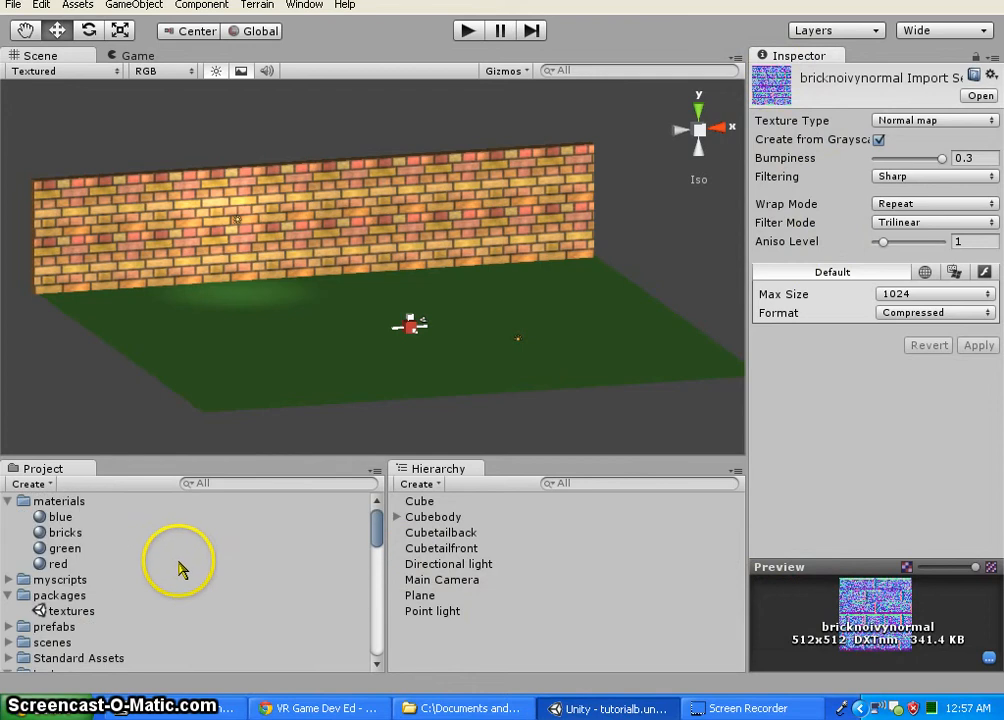
pyautogui.click(65, 532)
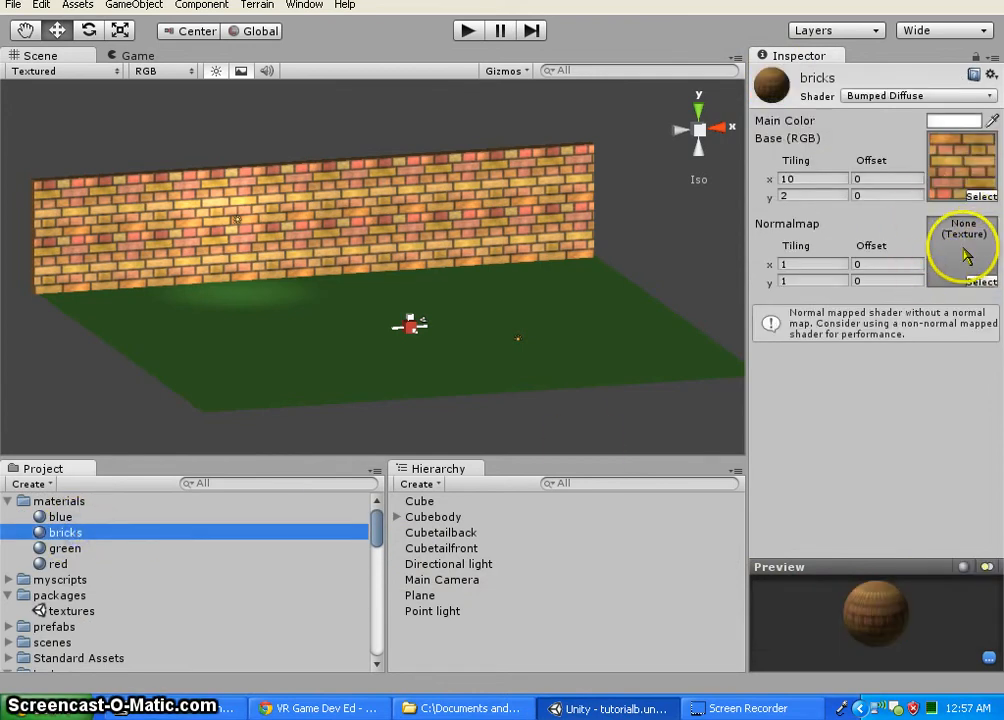
pyautogui.scroll(-3, 258, 550)
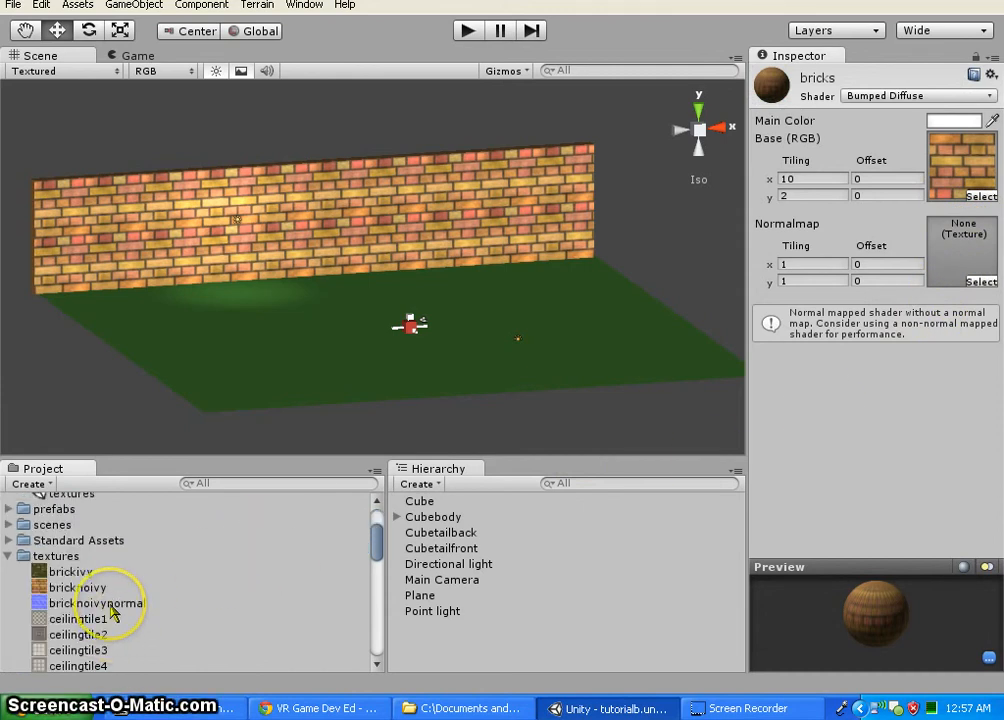
pyautogui.moveTo(110, 606); pyautogui.dragTo(136, 600)
pyautogui.moveTo(347, 594); pyautogui.dragTo(969, 251)
# Set the normal map tiling of the bricks material to 10 in X and 2 in Y.
pyautogui.scroll(10, 269, 213)
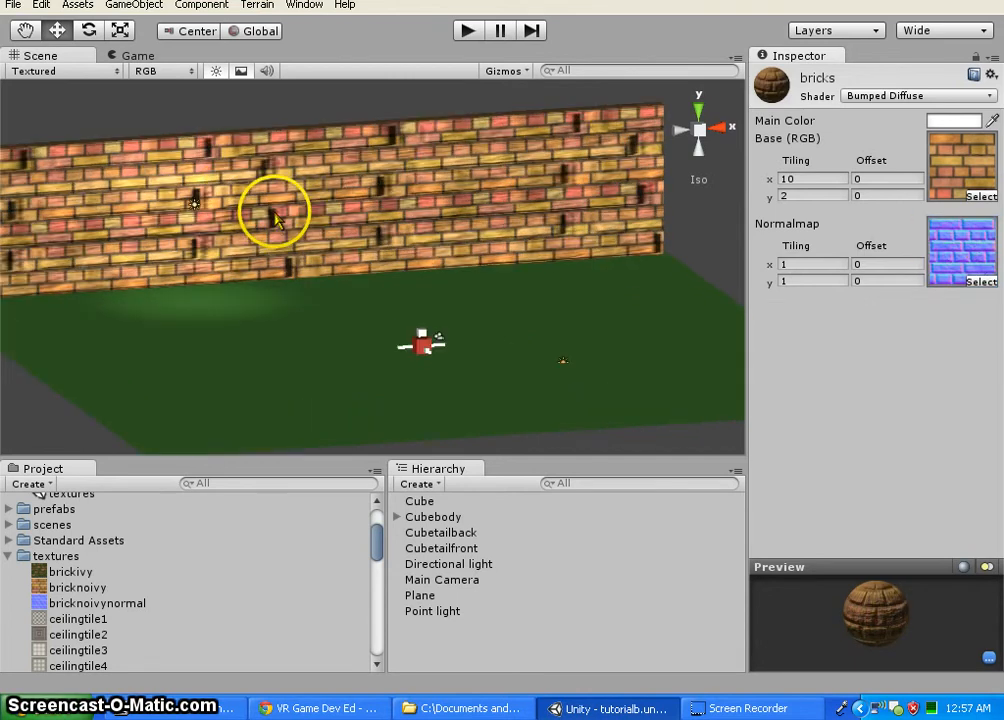
pyautogui.moveTo(331, 357); pyautogui.dragTo(427, 483, button='middle')
pyautogui.scroll(7, 289, 318)
pyautogui.scroll(-3, 286, 287)
pyautogui.scroll(-5, 287, 292)
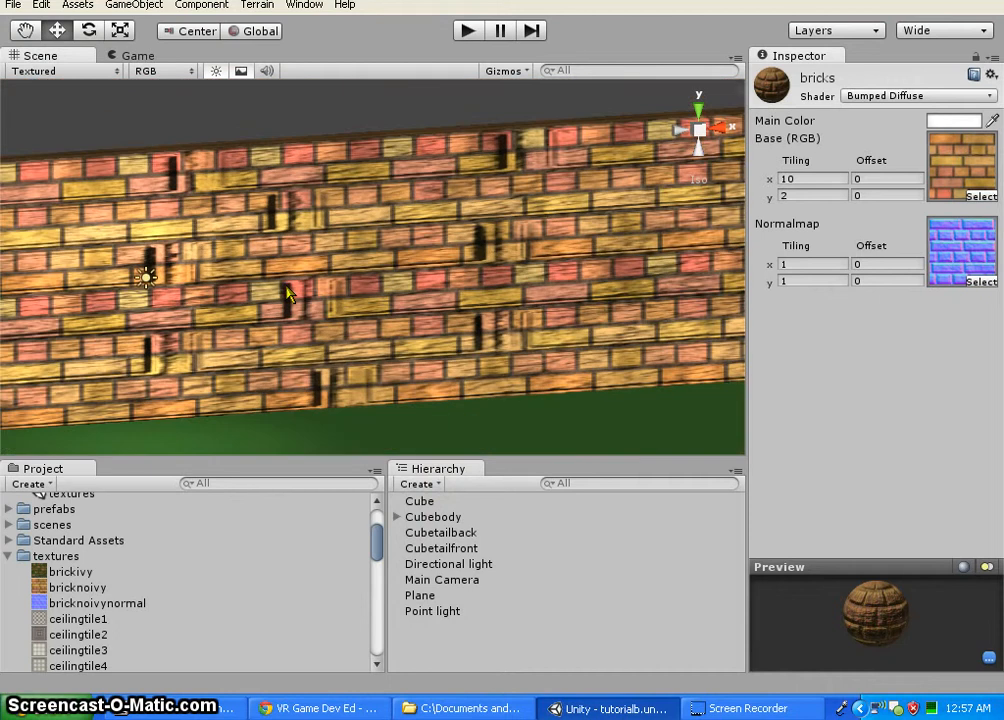
pyautogui.scroll(-3, 320, 292)
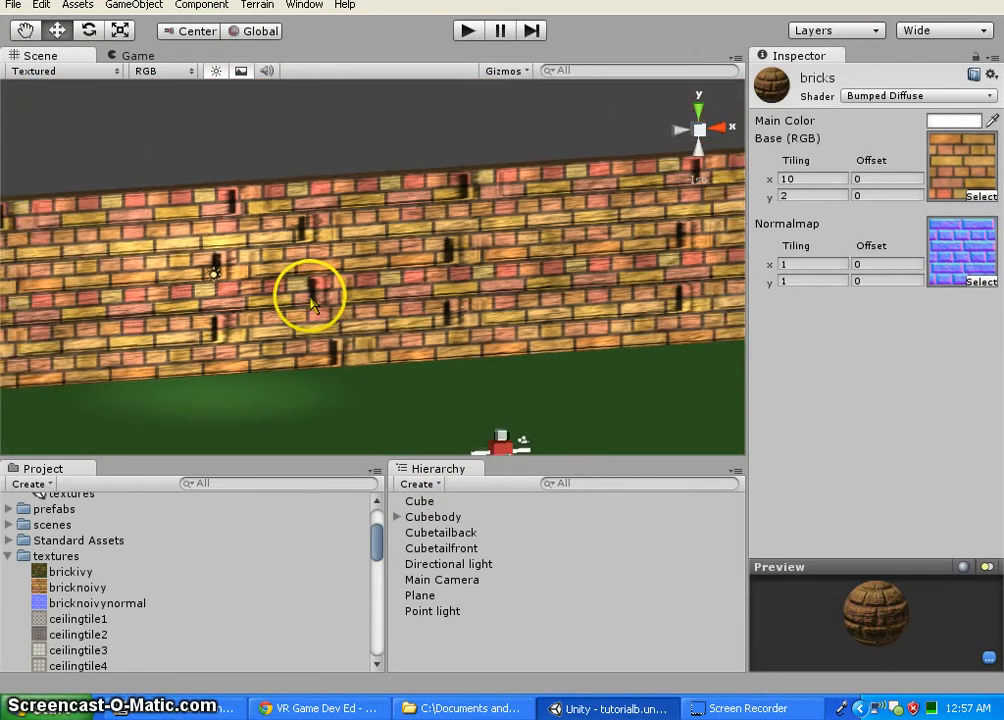
pyautogui.click(814, 263)
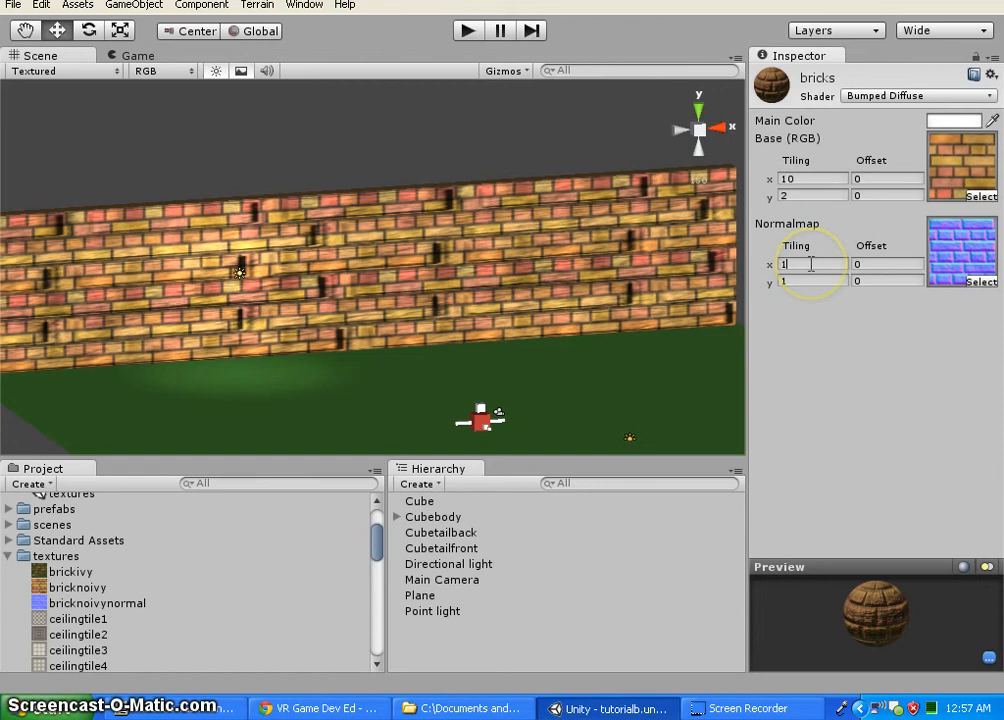
pyautogui.write('0')
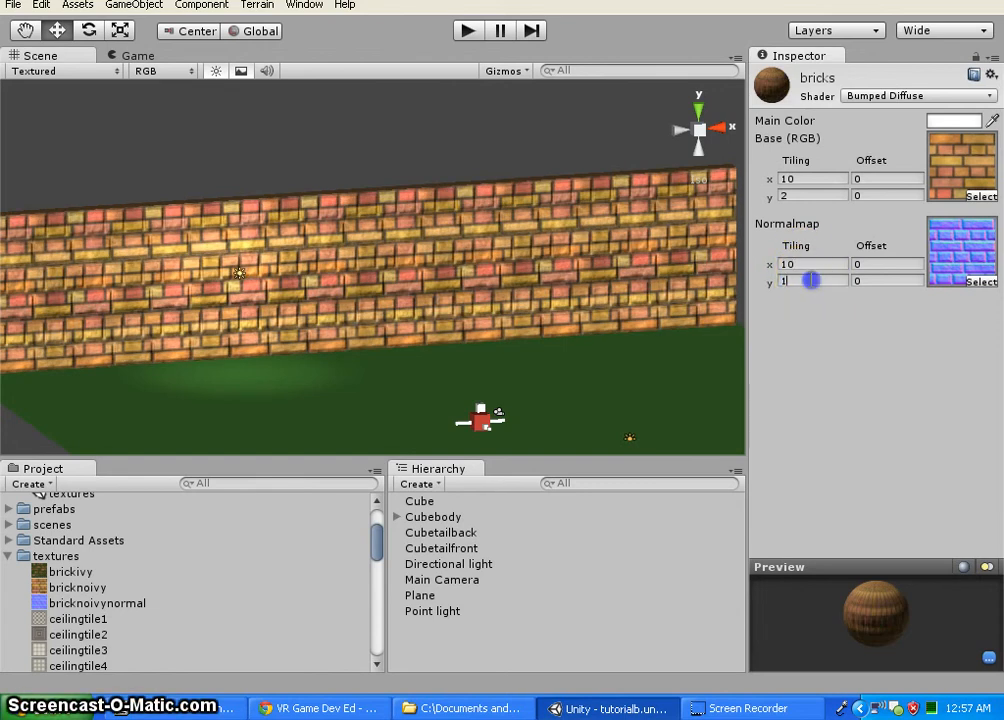
pyautogui.write('2')
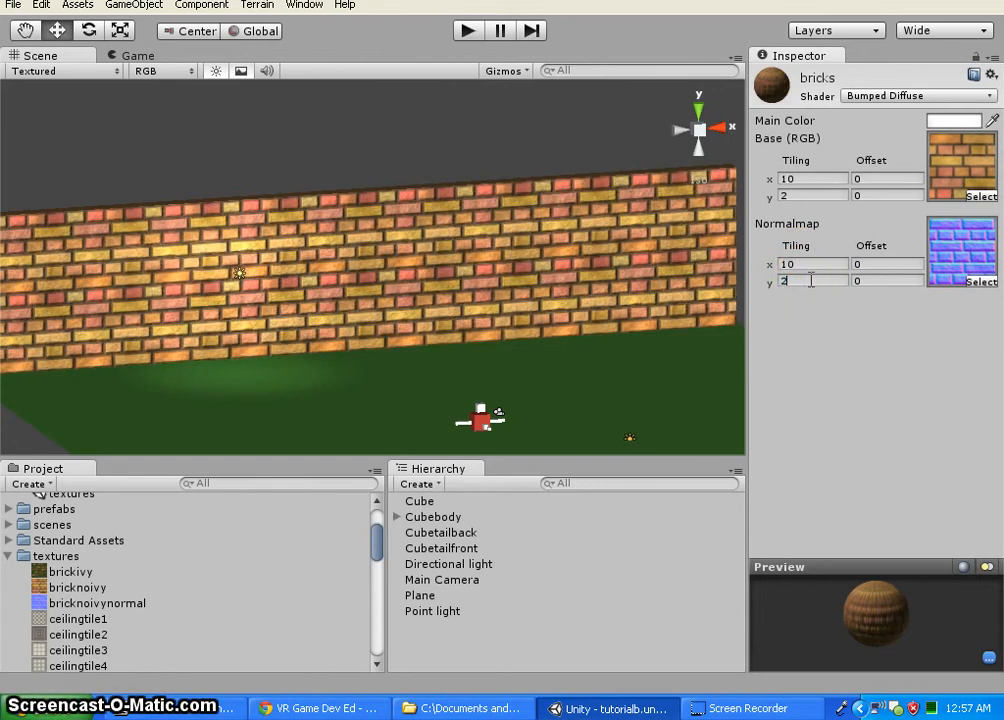
pyautogui.click(789, 360)
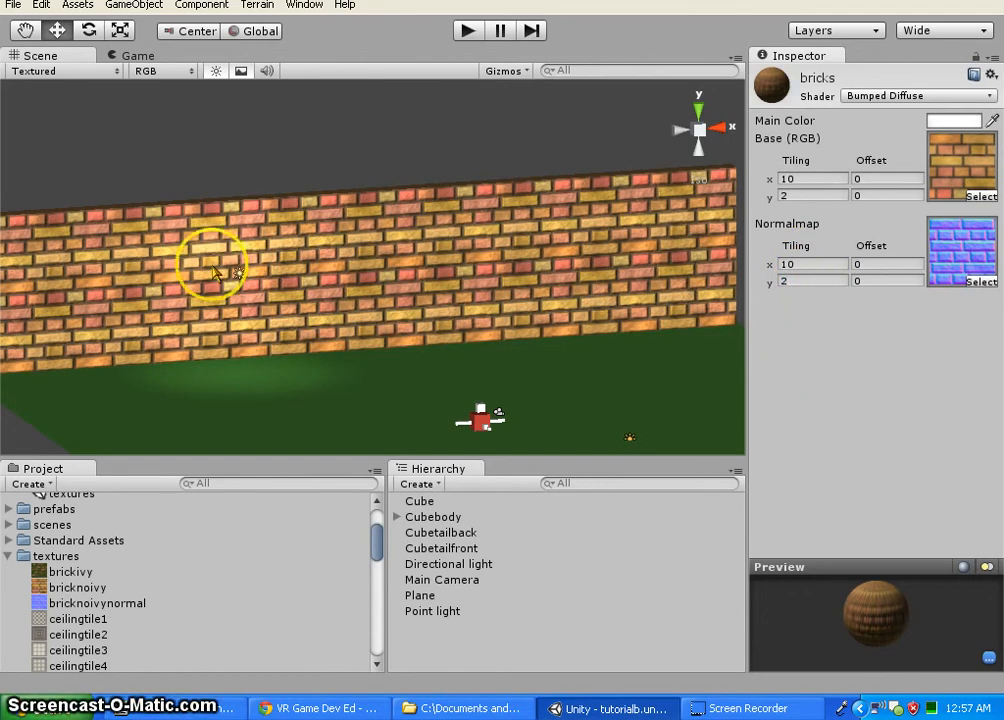
# Move the point light along the brick wall toward its end, to about -13.9 in X.
pyautogui.scroll(3, 298, 251)
pyautogui.scroll(1, 270, 312)
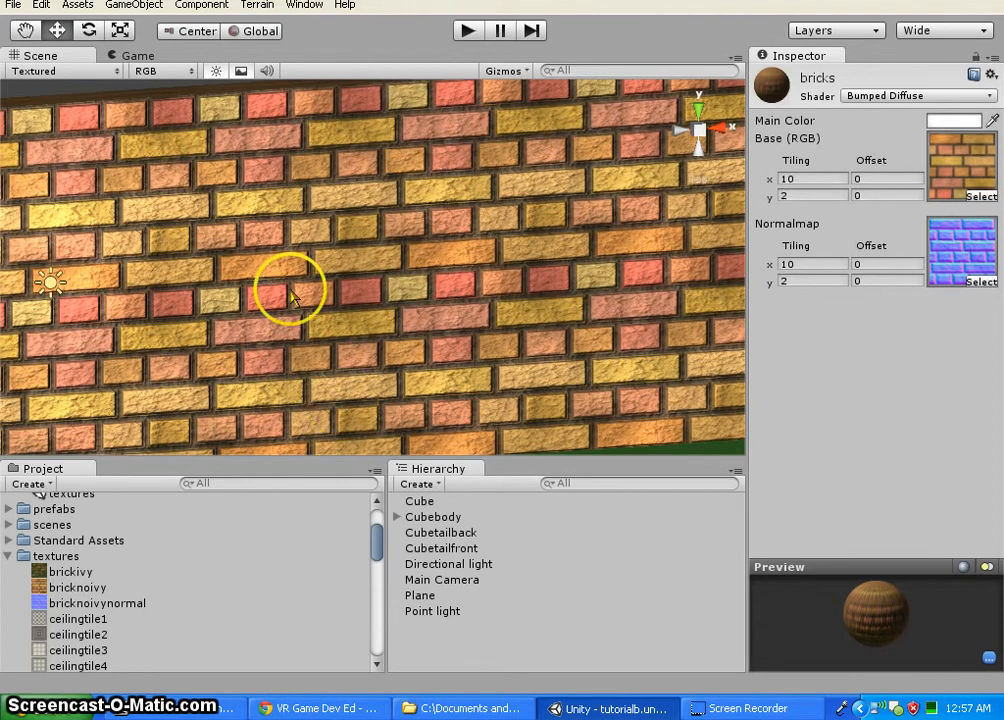
pyautogui.moveTo(291, 291); pyautogui.dragTo(180, 333, button='right')
pyautogui.scroll(-4, 280, 316)
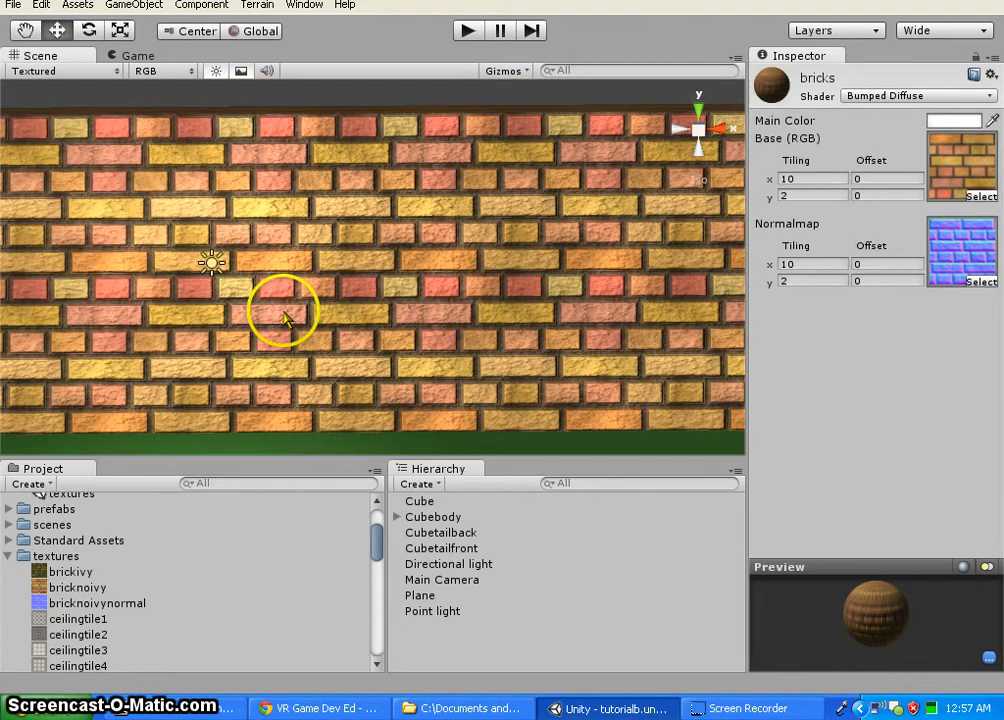
pyautogui.click(436, 611)
pyautogui.moveTo(312, 268); pyautogui.dragTo(365, 282)
pyautogui.moveTo(602, 421); pyautogui.dragTo(414, 438, button='right')
pyautogui.scroll(5, 646, 276)
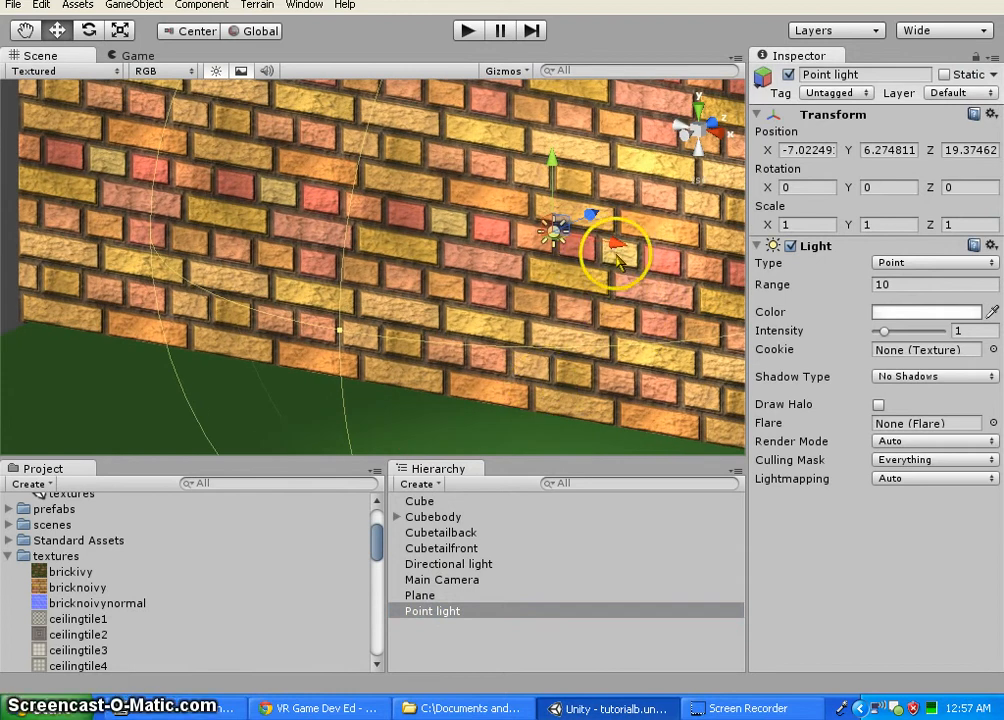
pyautogui.moveTo(607, 247); pyautogui.dragTo(372, 281)
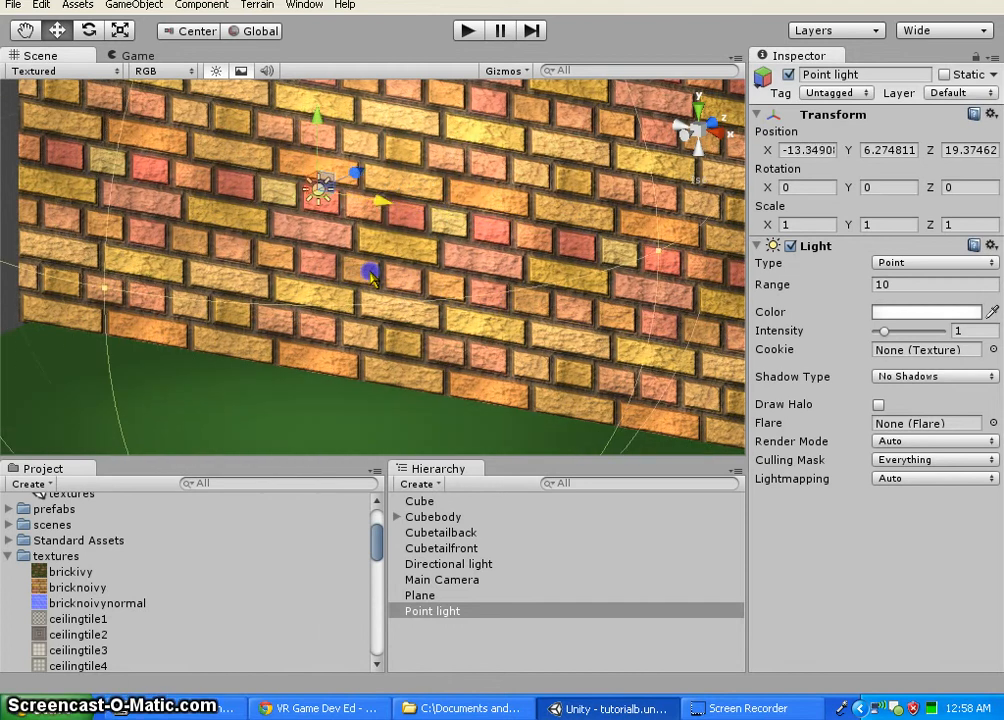
# Examine the bumped brick surface of the wall up close and from farther away.
pyautogui.scroll(-8, 212, 205)
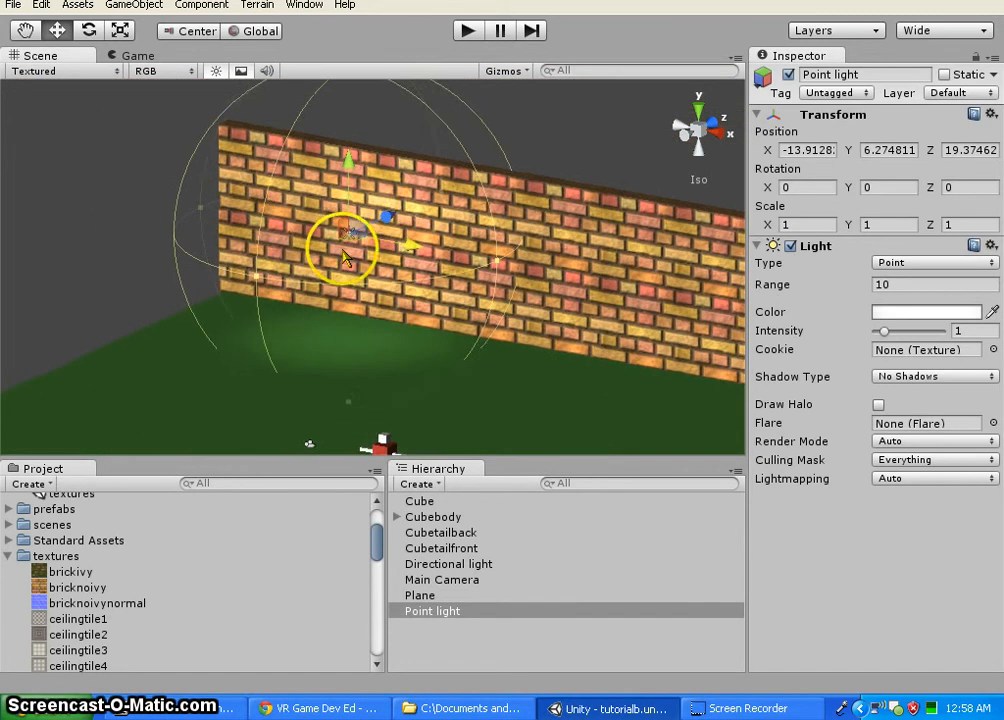
pyautogui.keyDown('alt'); pyautogui.moveTo(594, 443); pyautogui.dragTo(343, 124); pyautogui.keyUp('alt')
pyautogui.scroll(5, 500, 210)
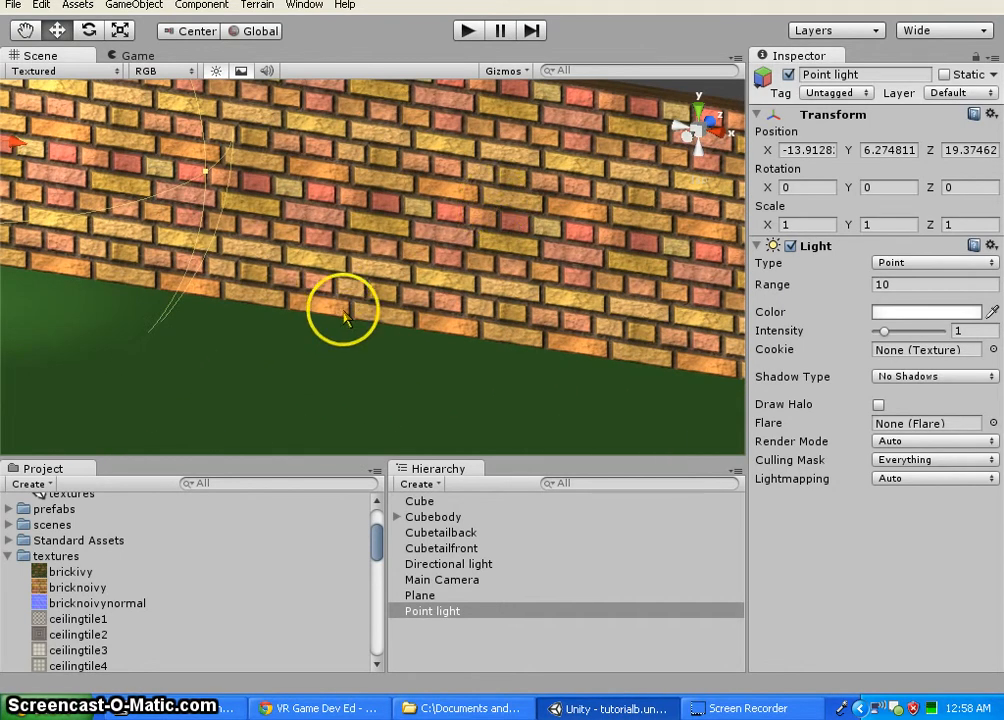
pyautogui.scroll(-4, 348, 295)
pyautogui.moveTo(314, 372); pyautogui.dragTo(321, 433, button='middle')
pyautogui.scroll(8, 365, 285)
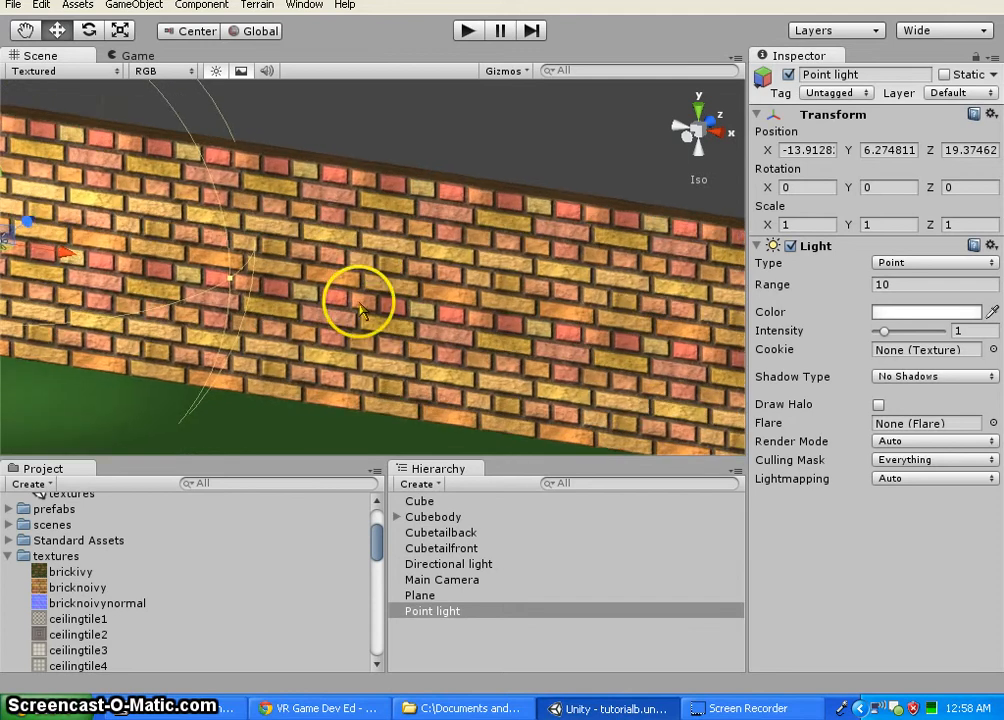
pyautogui.scroll(3, 345, 335)
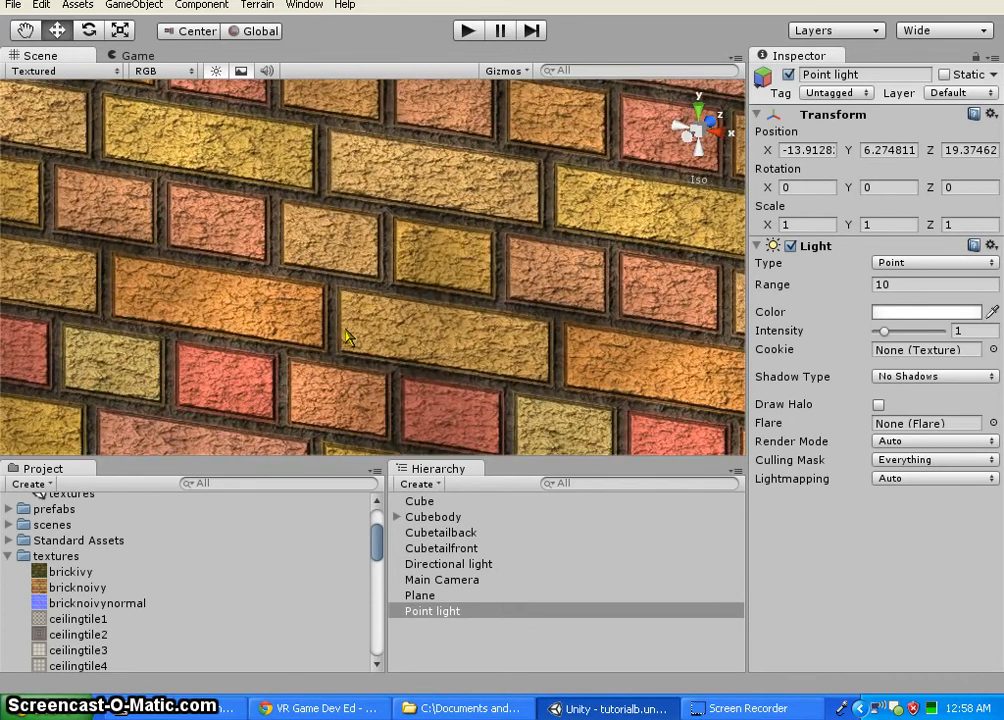
pyautogui.scroll(3, 350, 318)
pyautogui.scroll(4, 355, 322)
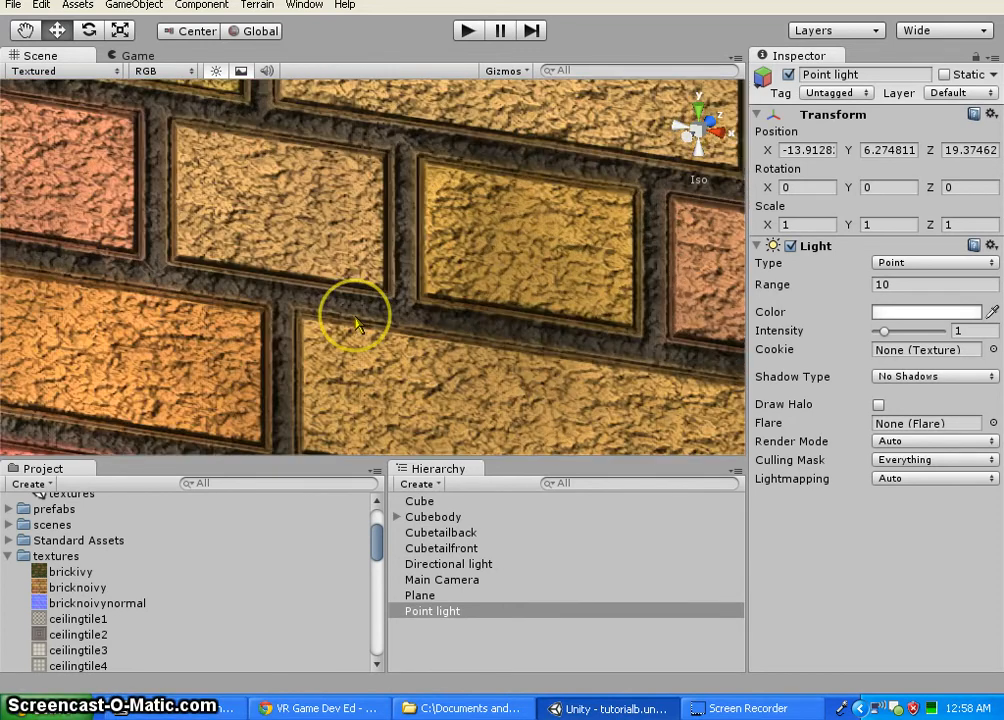
pyautogui.scroll(-6, 355, 323)
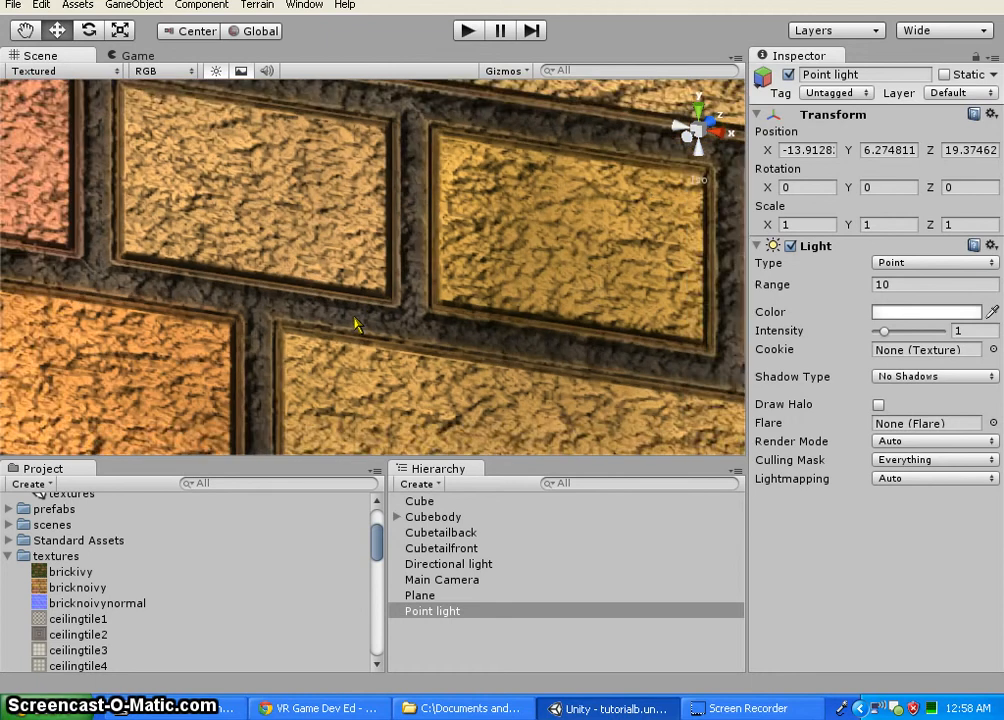
pyautogui.scroll(-6, 355, 323)
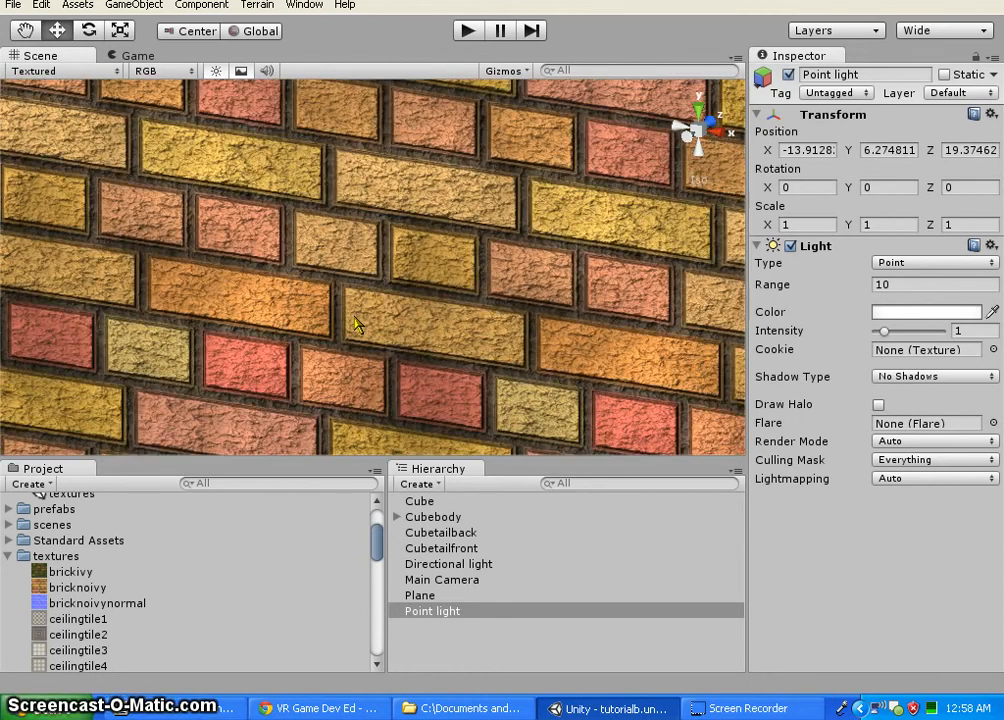
pyautogui.scroll(-6, 355, 323)
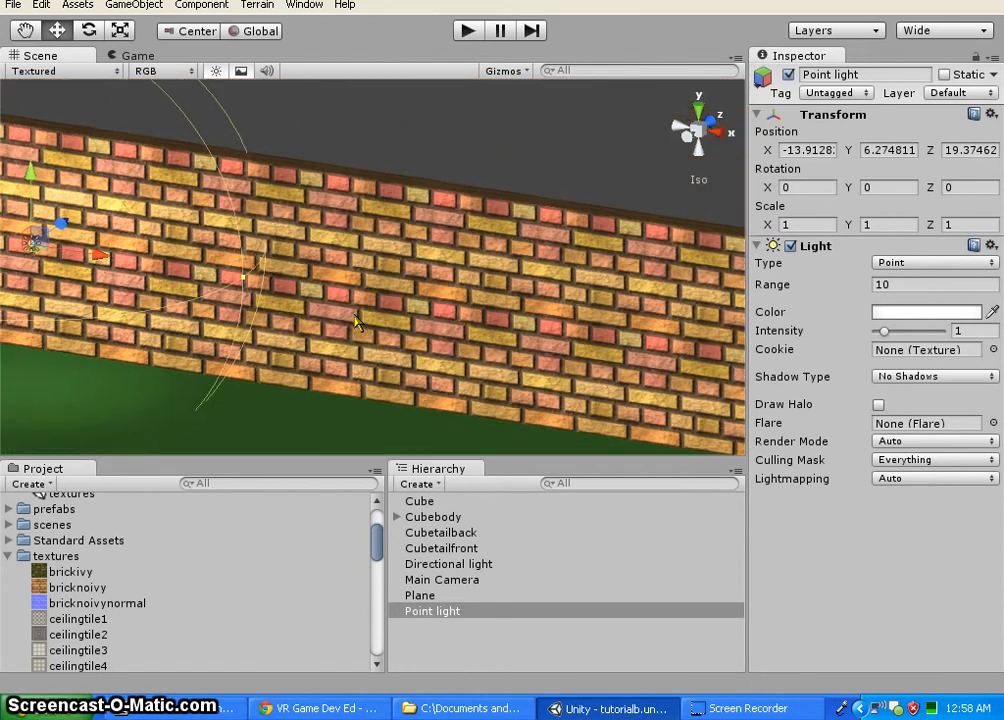
# Delete the point light from the scene.
pyautogui.keyDown('alt'); pyautogui.moveTo(384, 404); pyautogui.dragTo(500, 362); pyautogui.keyUp('alt')
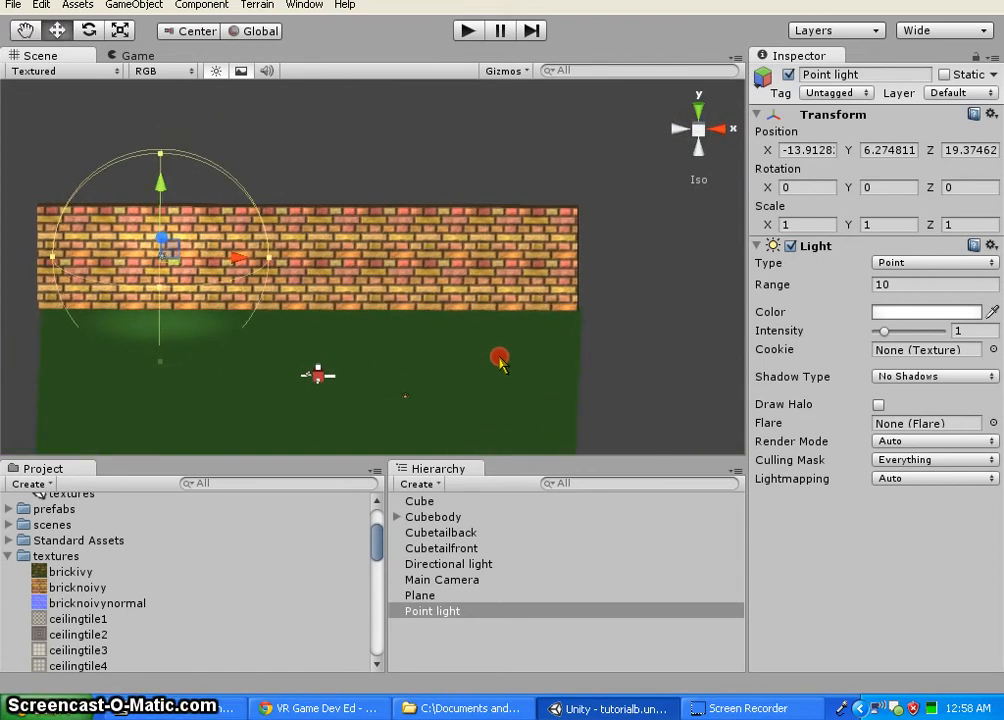
pyautogui.click(446, 610)
pyautogui.rightClick(448, 611)
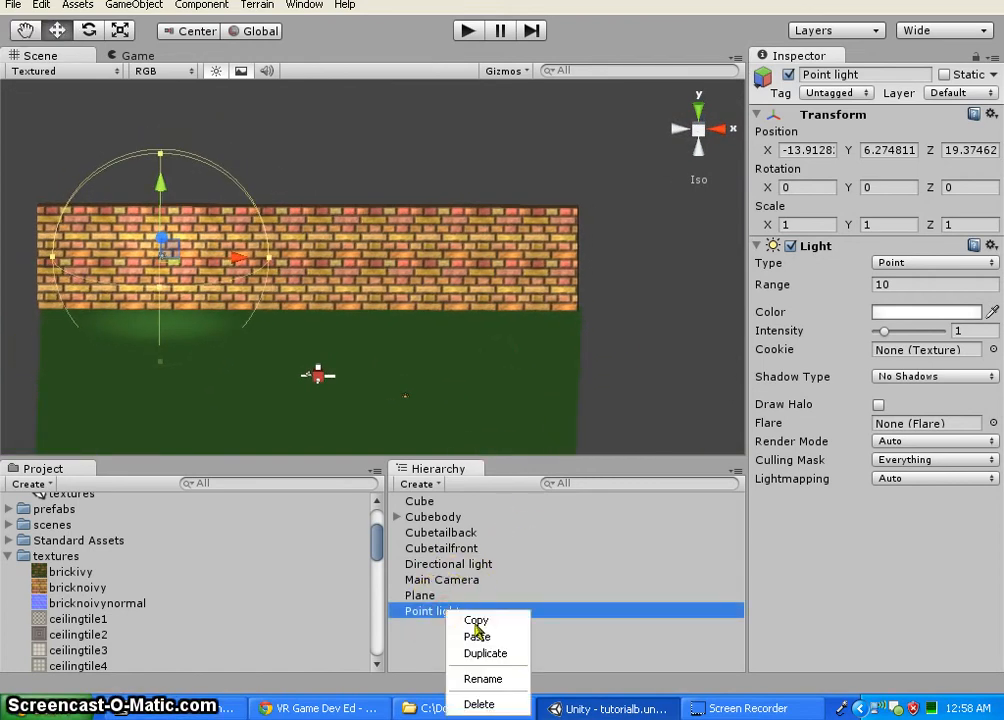
pyautogui.click(505, 705)
# Duplicate the brick wall and move the copy to the opposite edge of the plane, at about -23.6 in Z.
pyautogui.moveTo(166, 383); pyautogui.dragTo(199, 318, button='middle')
pyautogui.keyDown('alt'); pyautogui.moveTo(199, 318); pyautogui.dragTo(388, 336); pyautogui.keyUp('alt')
pyautogui.keyDown('alt'); pyautogui.moveTo(307, 249); pyautogui.dragTo(320, 328); pyautogui.keyUp('alt')
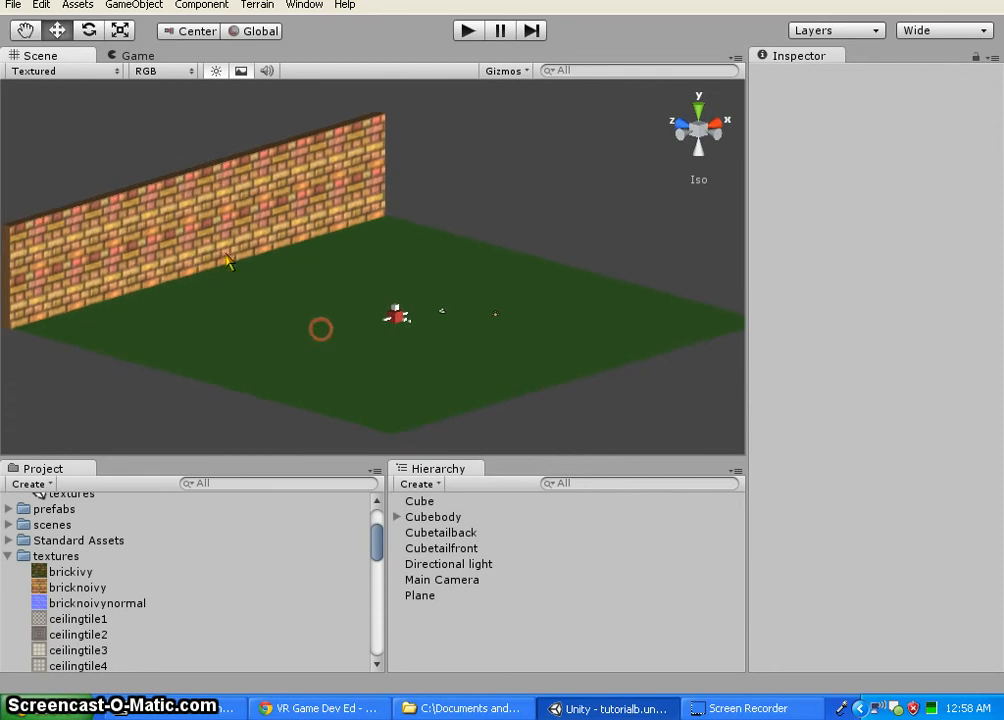
pyautogui.click(168, 228)
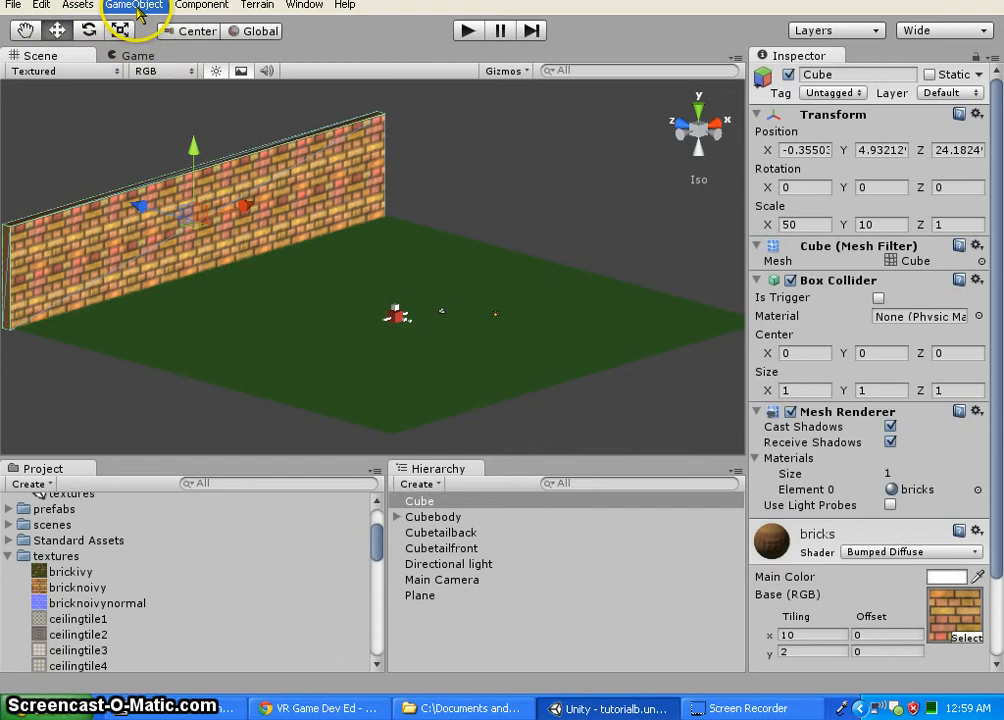
pyautogui.click(41, 5)
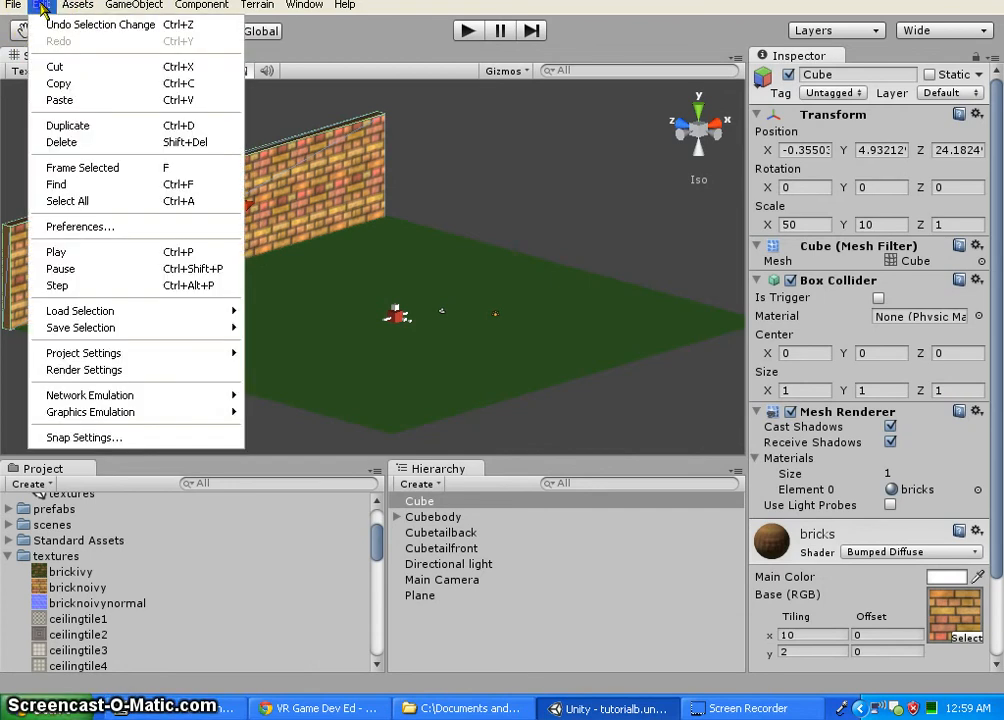
pyautogui.click(90, 126)
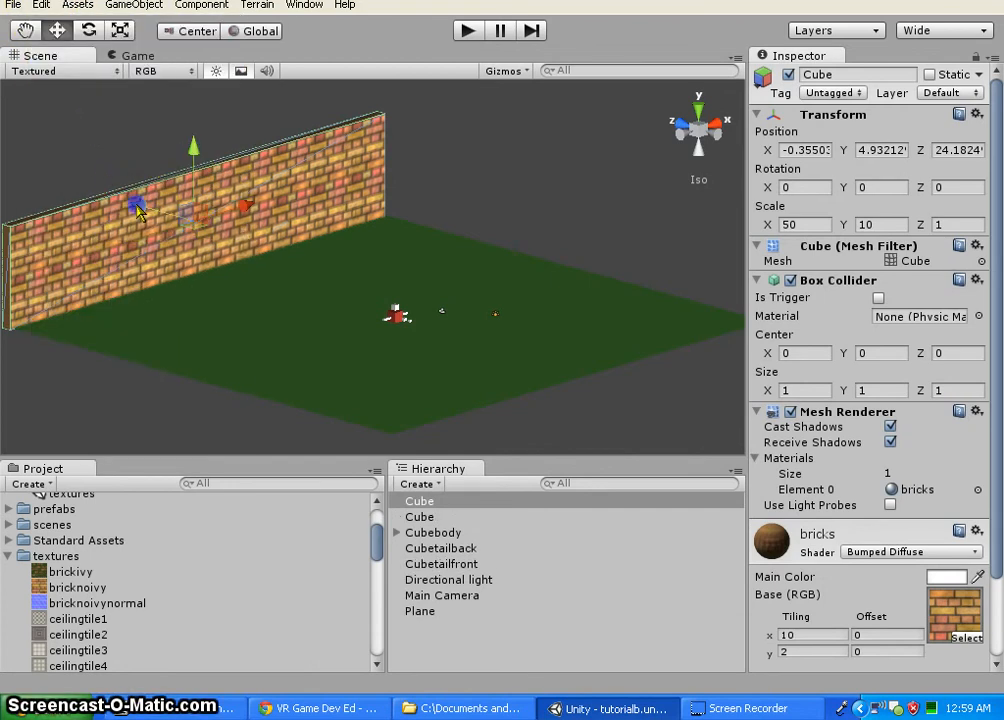
pyautogui.moveTo(138, 210); pyautogui.dragTo(492, 383)
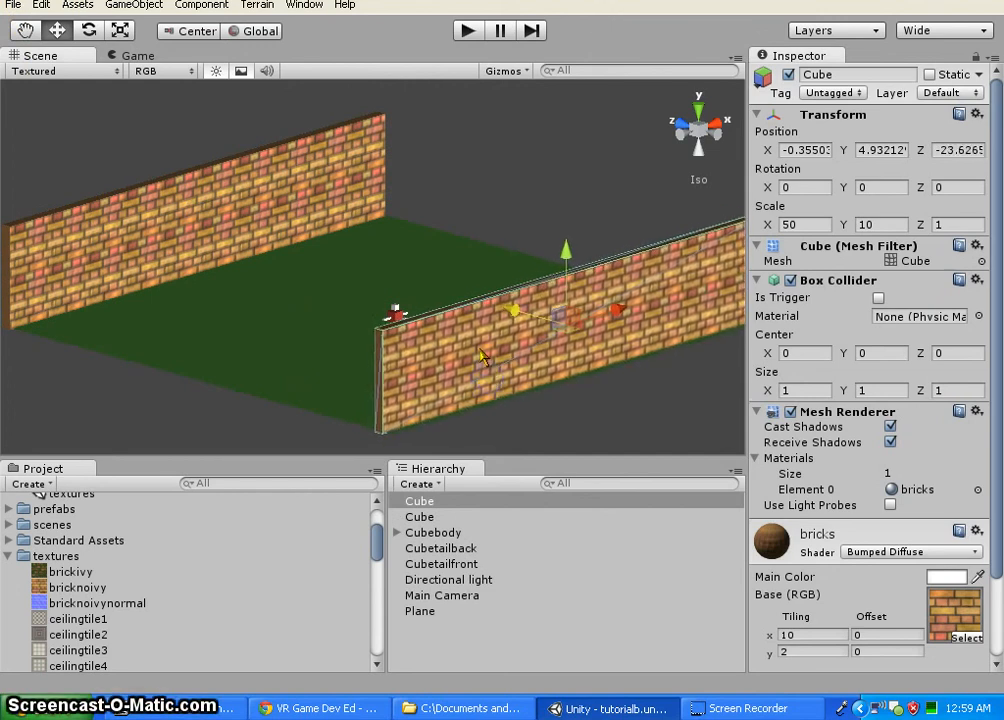
# Duplicate the second brick wall and set the copy's Y rotation to 90.
pyautogui.click(40, 5)
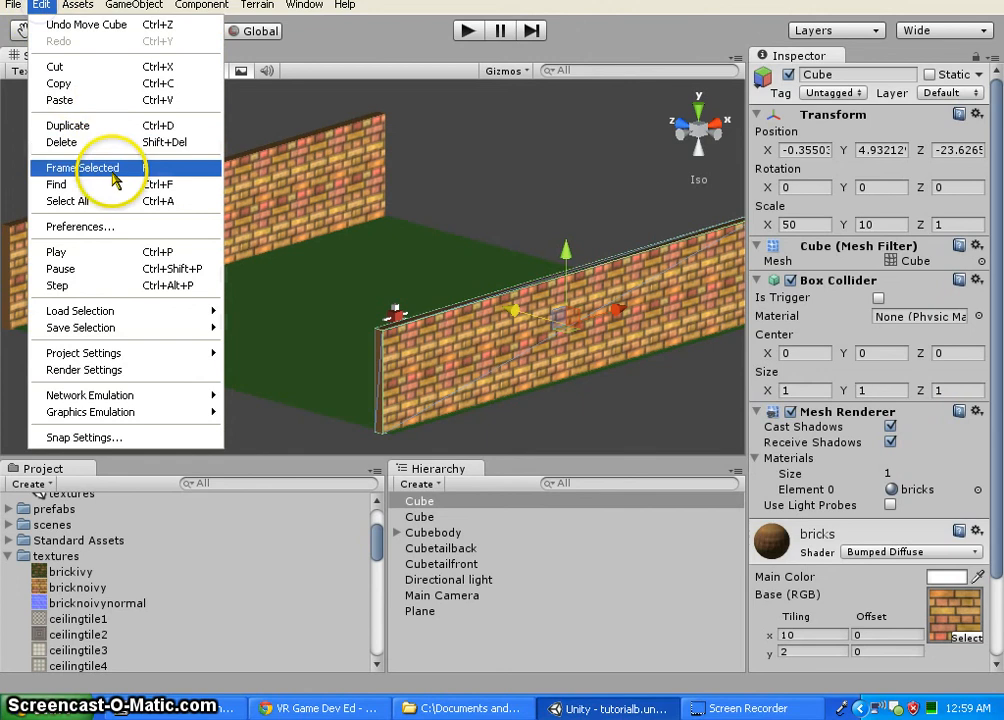
pyautogui.click(92, 128)
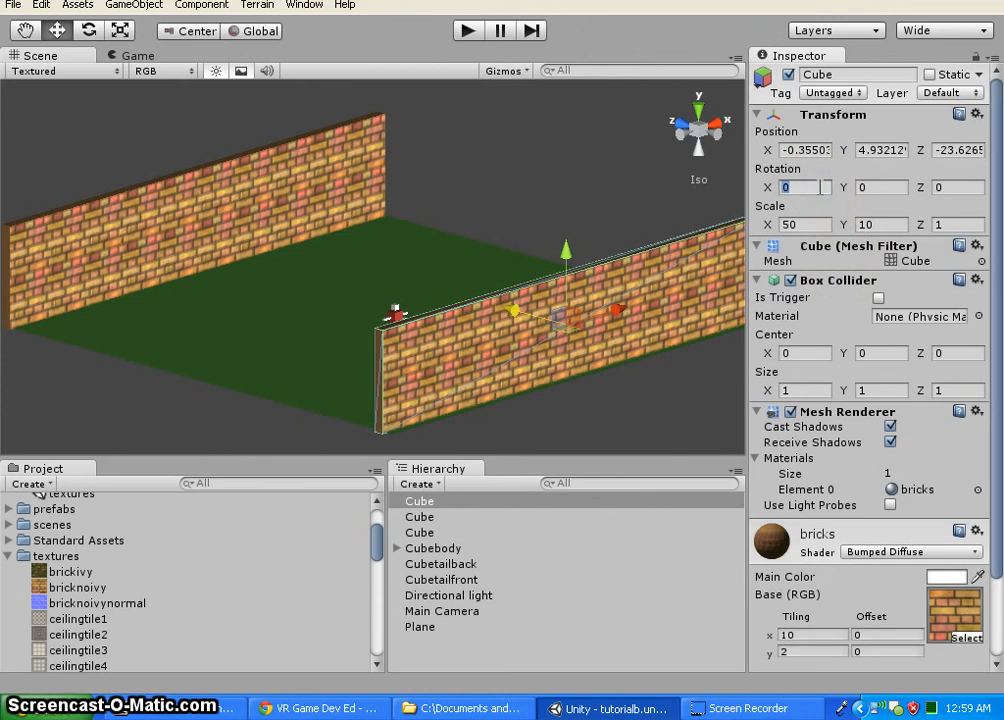
pyautogui.write('9')
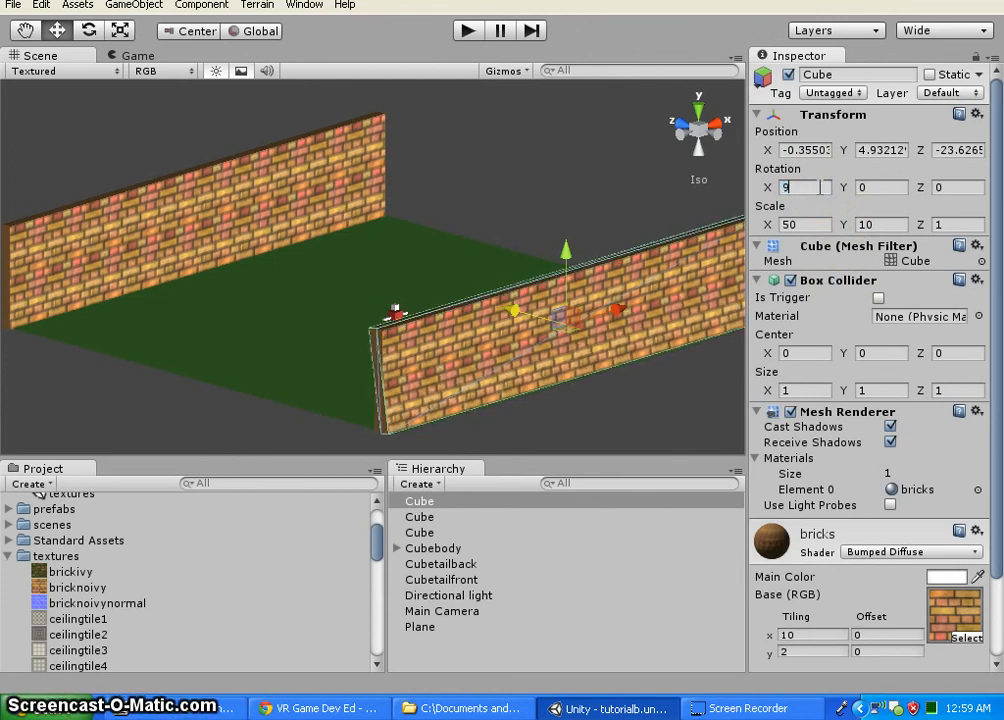
pyautogui.press('BackSpace')
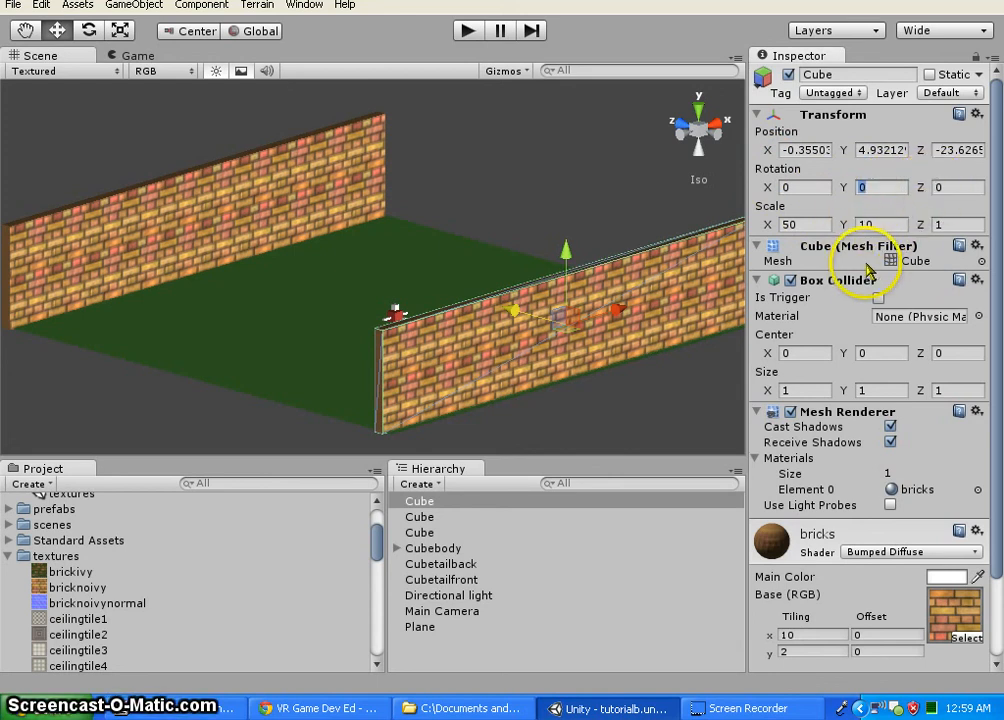
pyautogui.write('922')
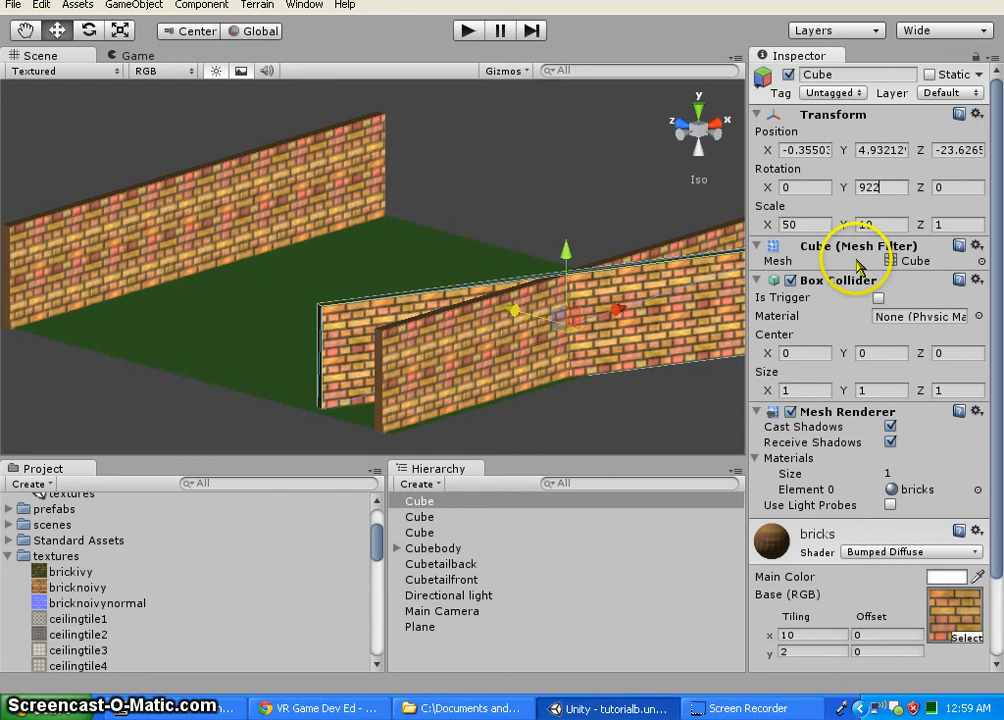
pyautogui.press('BackSpace')
pyautogui.press('BackSpace')
pyautogui.write('0')
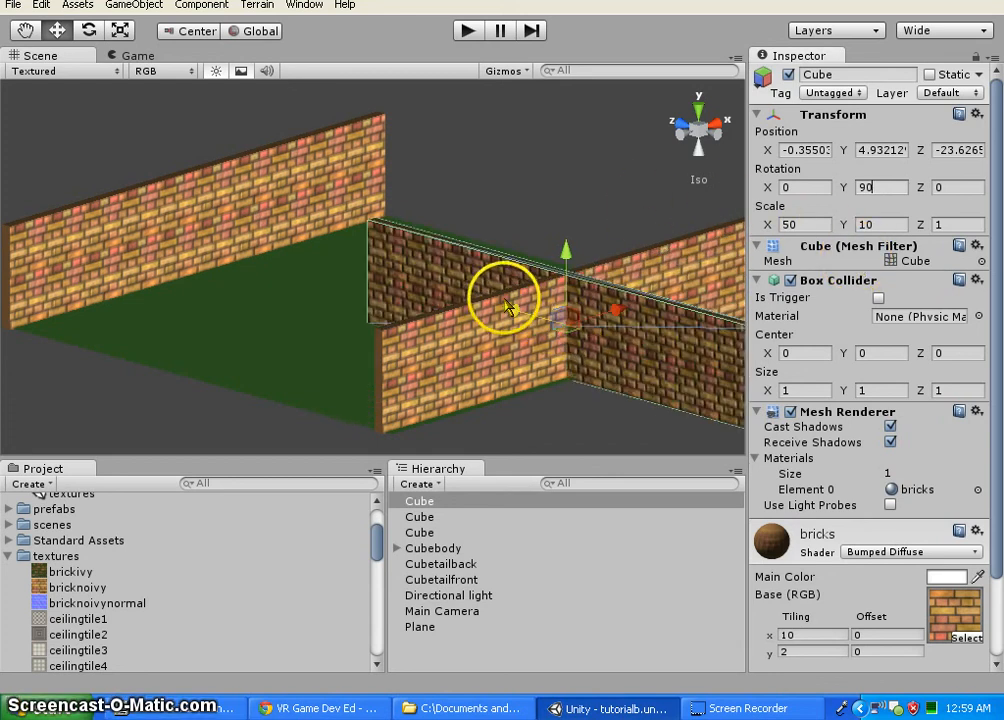
# Move the rotated wall to the plane's side edge between the two walls, at about -25.6 in X and -0.9 in Z.
pyautogui.moveTo(524, 316); pyautogui.dragTo(347, 248)
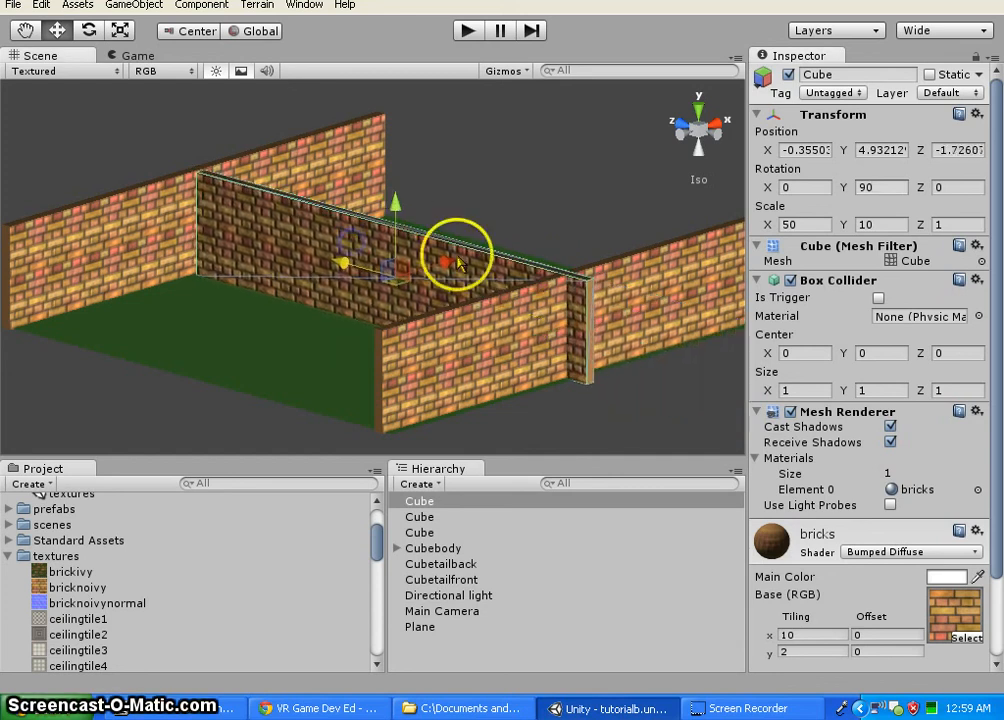
pyautogui.moveTo(455, 247); pyautogui.dragTo(268, 330)
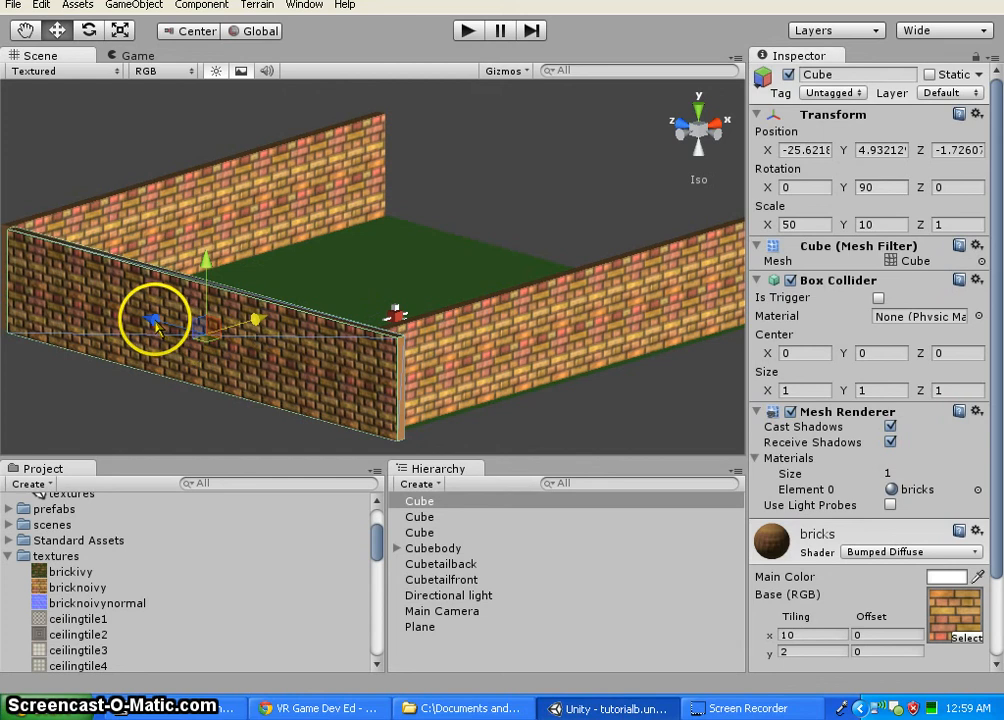
pyautogui.moveTo(152, 315); pyautogui.dragTo(151, 320)
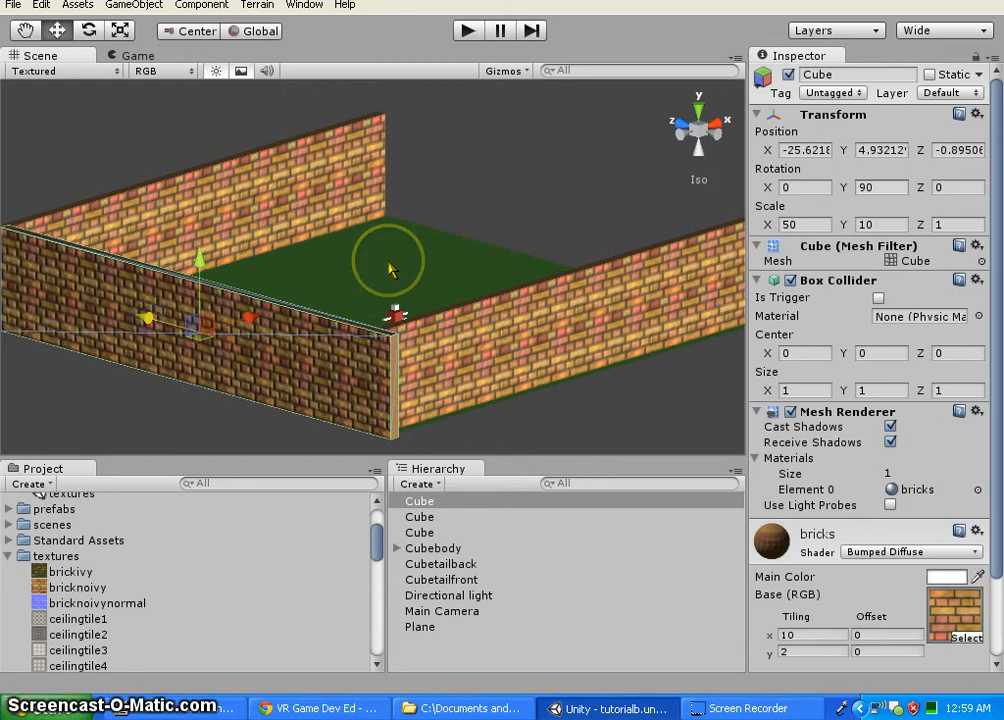